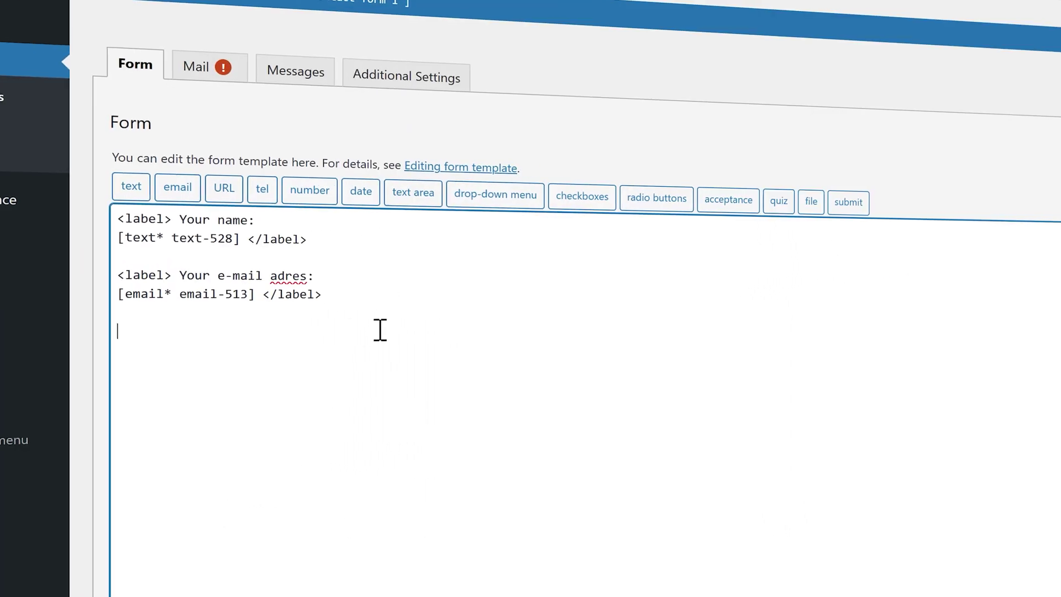
Duplicate the e-mail field block and rename the copy's label to 'phone number'
{"action": "left_click_drag", "start_coordinate": [331, 293], "coordinate": [105, 279]}
{"action": "key", "text": "ctrl+c"}
{"action": "left_click", "coordinate": [182, 332]}
{"action": "key", "text": "ctrl+v"}
{"action": "left_click_drag", "start_coordinate": [221, 332], "coordinate": [315, 332]}
{"action": "type", "text": "phone"}
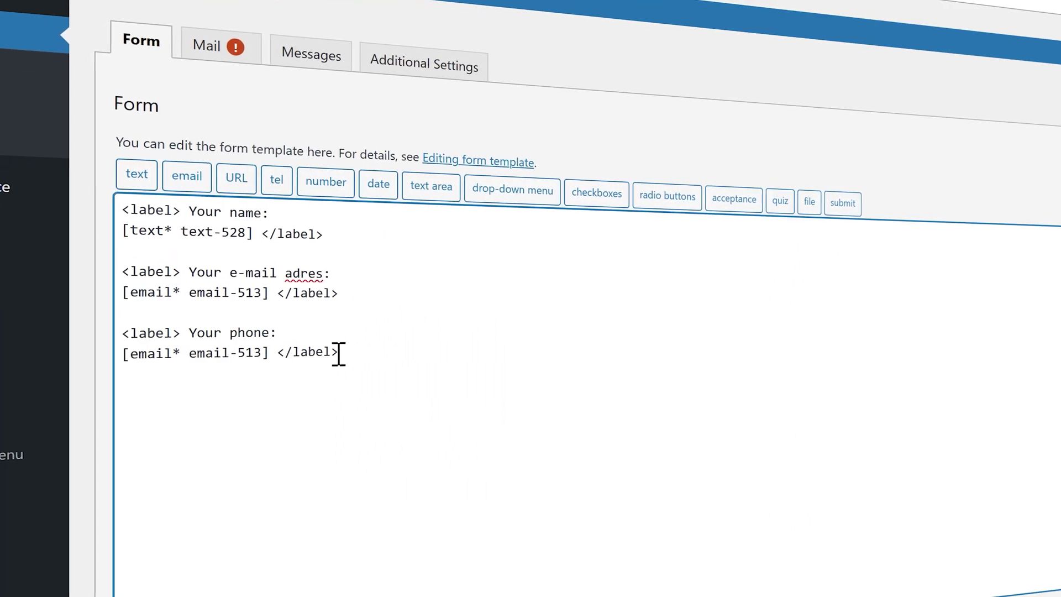
{"action": "type", "text": " number"}
Select the duplicated e-mail tag, then view Flamingo's Inbound Messages list
{"action": "left_click_drag", "start_coordinate": [261, 352], "coordinate": [133, 355]}
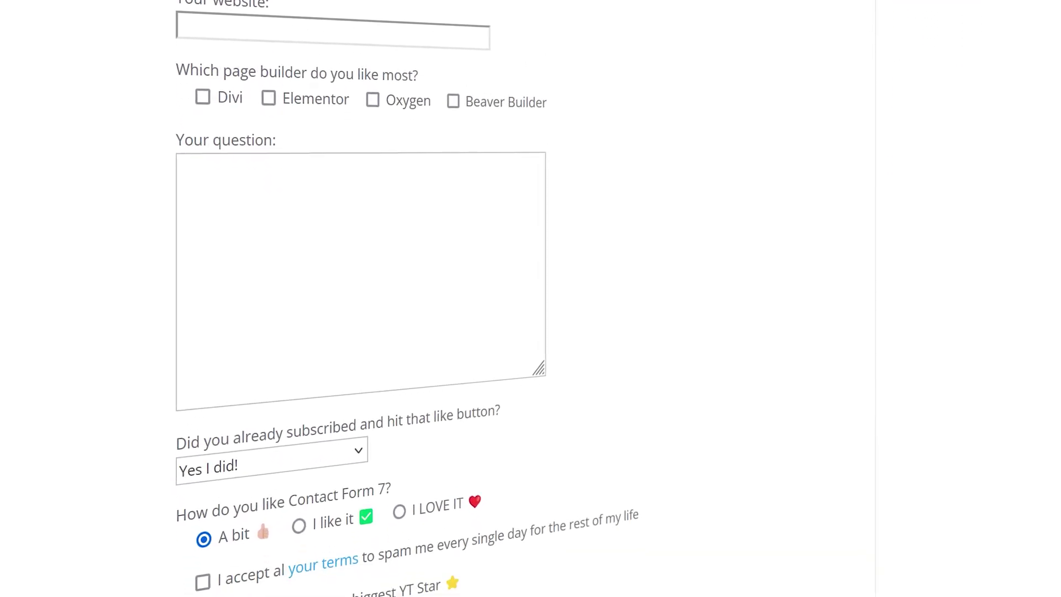
{"action": "mouse_move", "coordinate": [81, 296]}
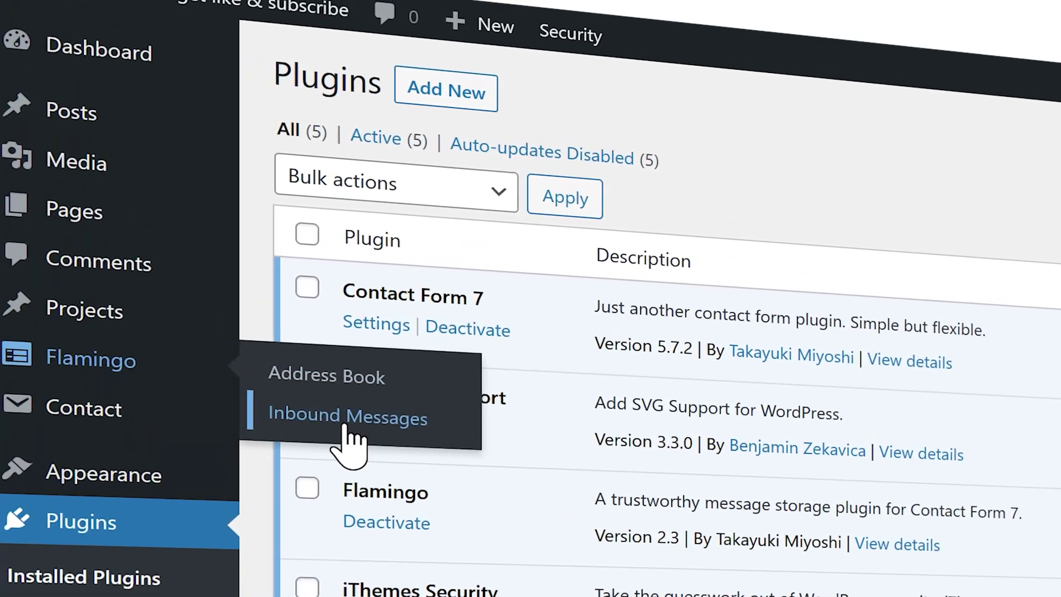
{"action": "left_click", "coordinate": [333, 392]}
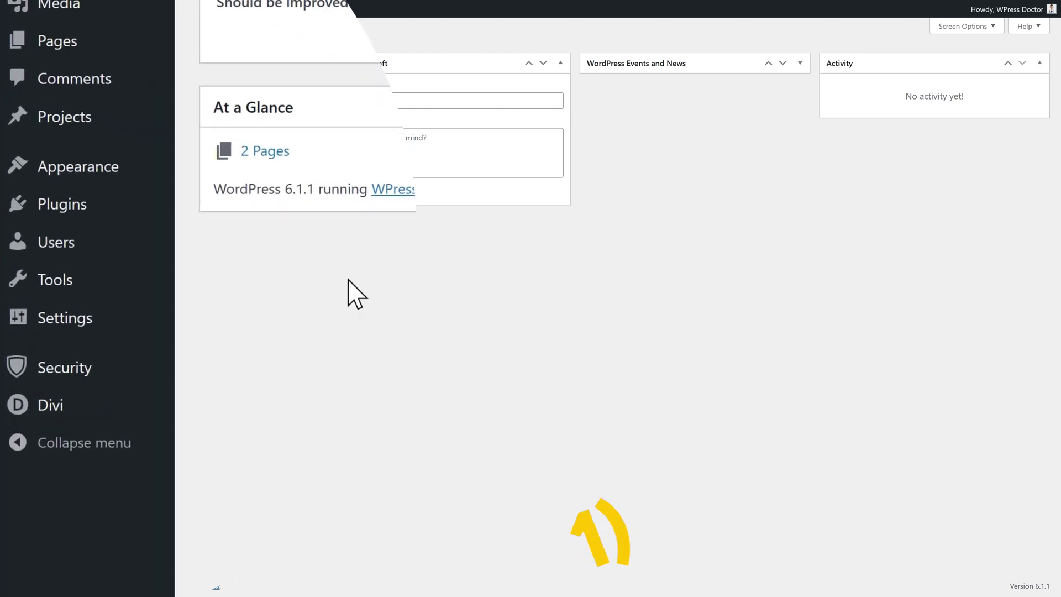
Find 'contact form 7' under Add New Plugins, install and activate it, then open its Contact forms list
{"action": "mouse_move", "coordinate": [99, 211]}
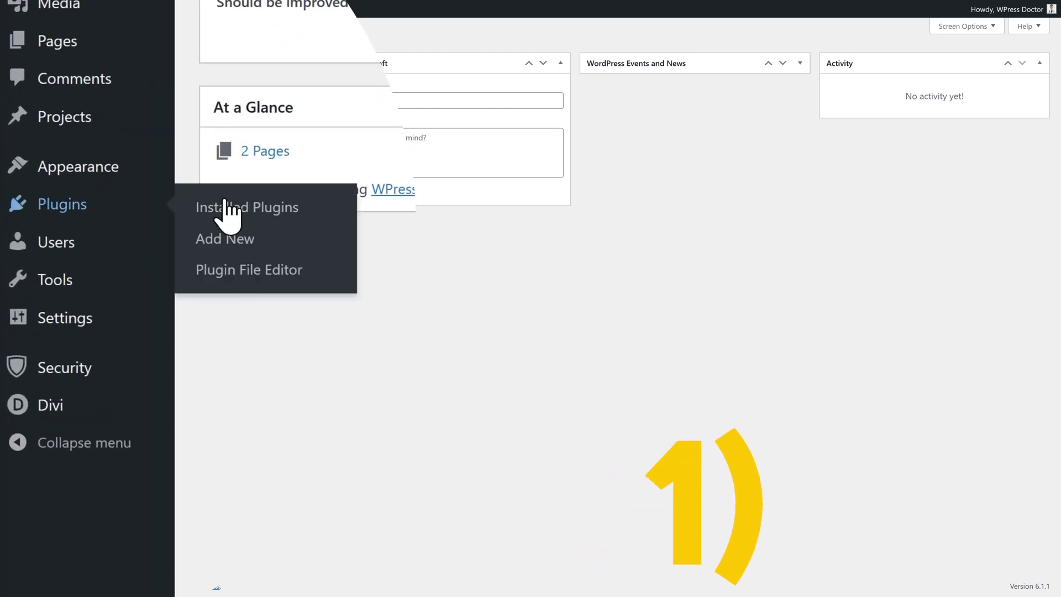
{"action": "left_click", "coordinate": [239, 245]}
{"action": "left_click", "coordinate": [903, 76]}
{"action": "type", "text": "contact fo"}
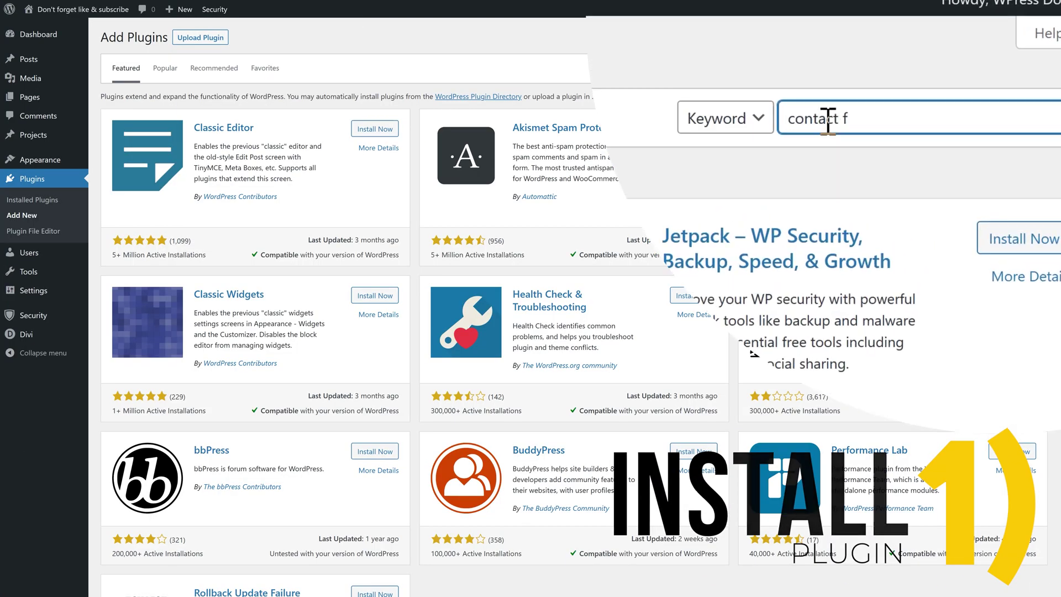
{"action": "type", "text": "rm 7"}
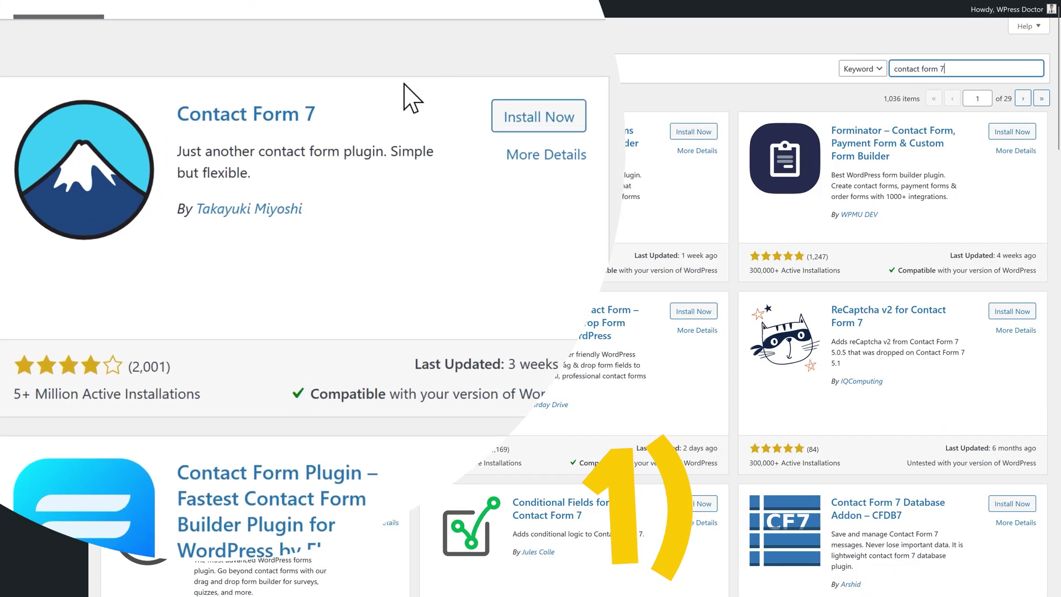
{"action": "left_click", "coordinate": [539, 117]}
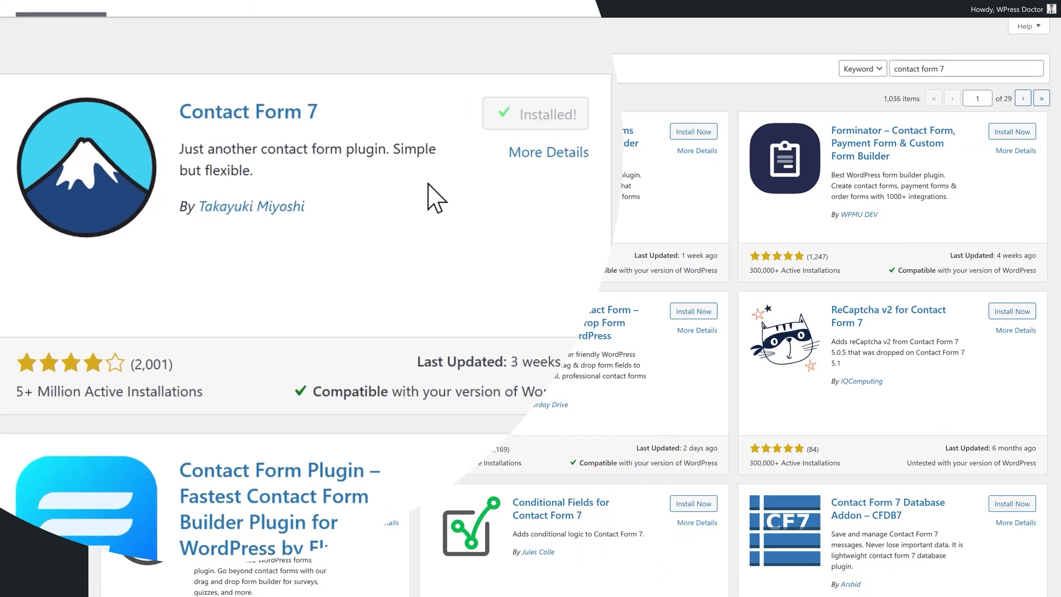
{"action": "left_click", "coordinate": [548, 118]}
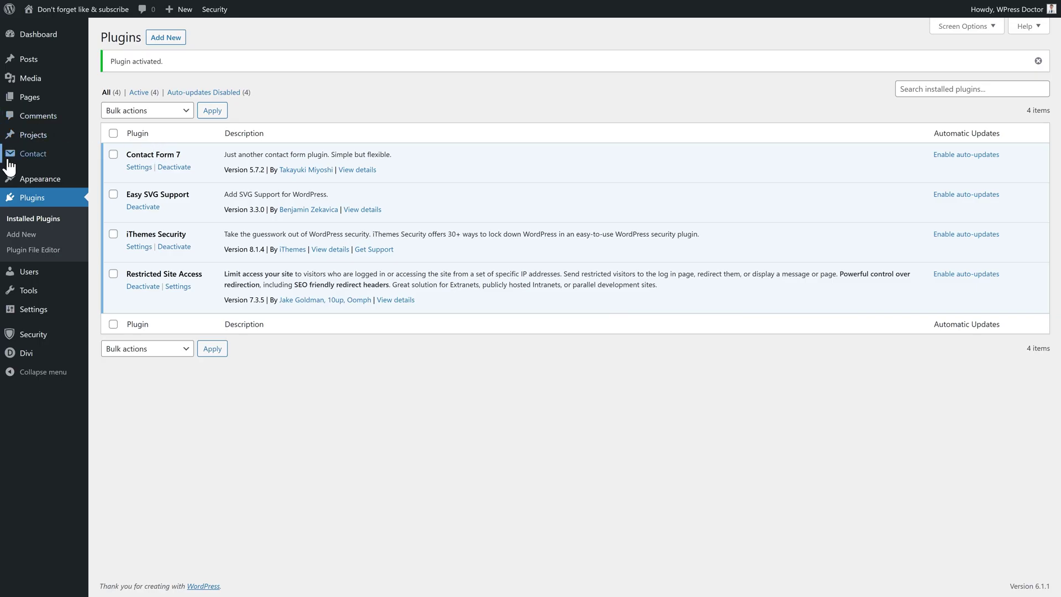
{"action": "mouse_move", "coordinate": [28, 156]}
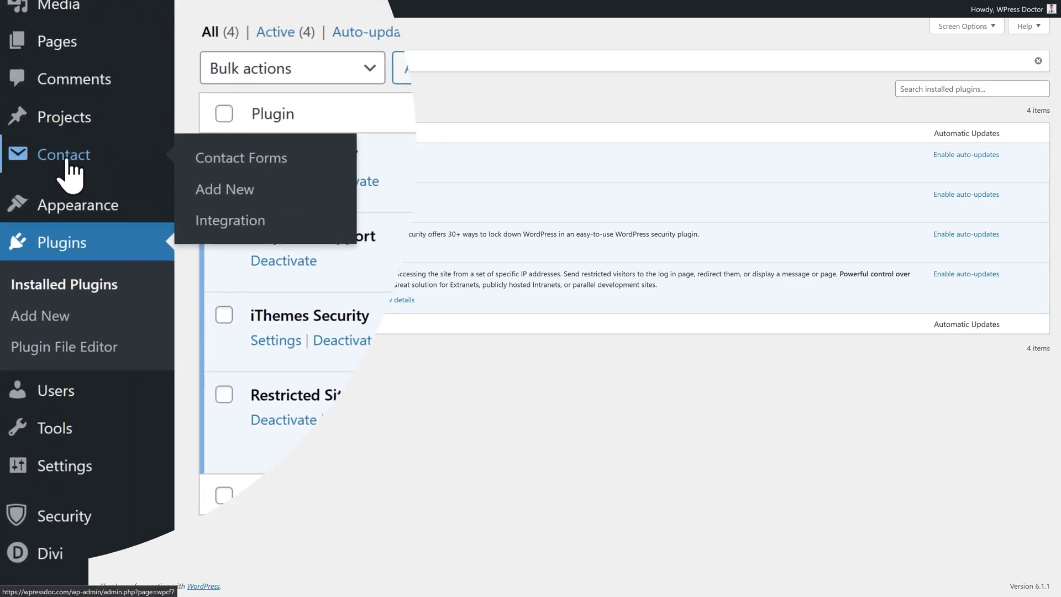
{"action": "left_click", "coordinate": [82, 157]}
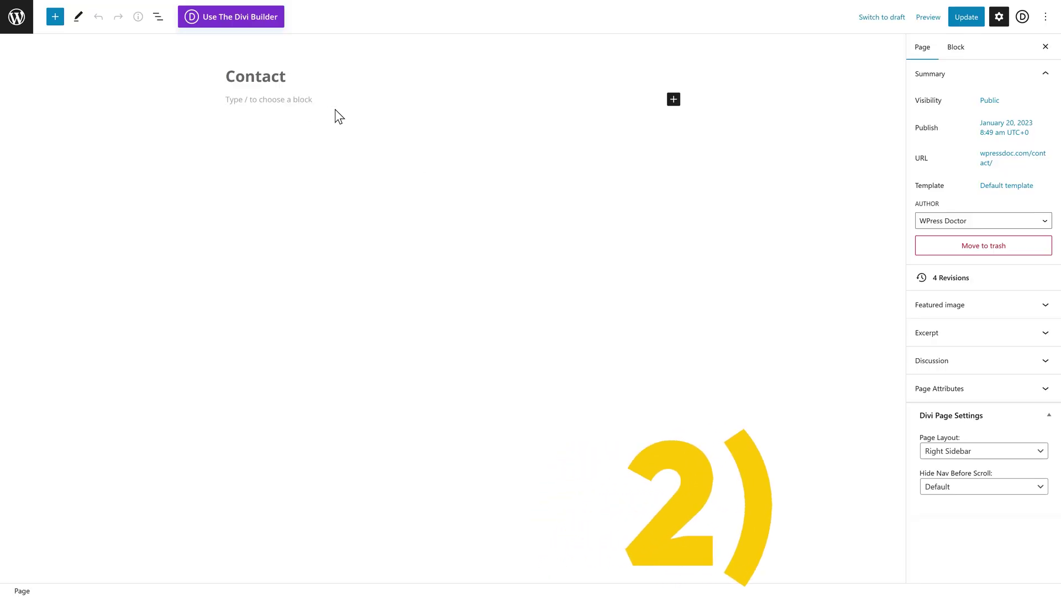
Insert a Contact Form 7 block on the Contact page and select Contact form 1
{"action": "left_click", "coordinate": [677, 105]}
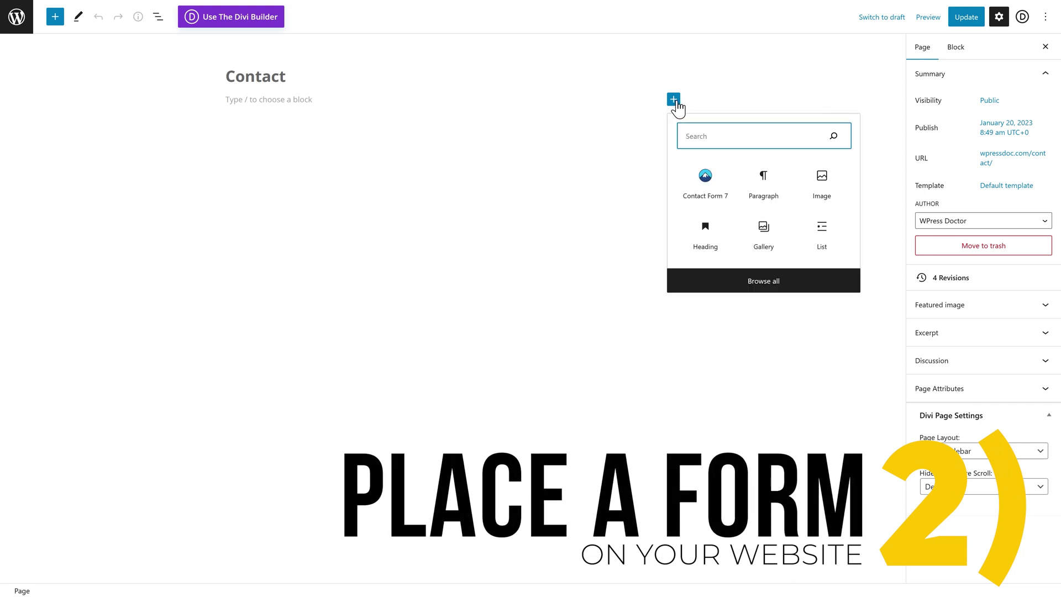
{"action": "type", "text": "c"}
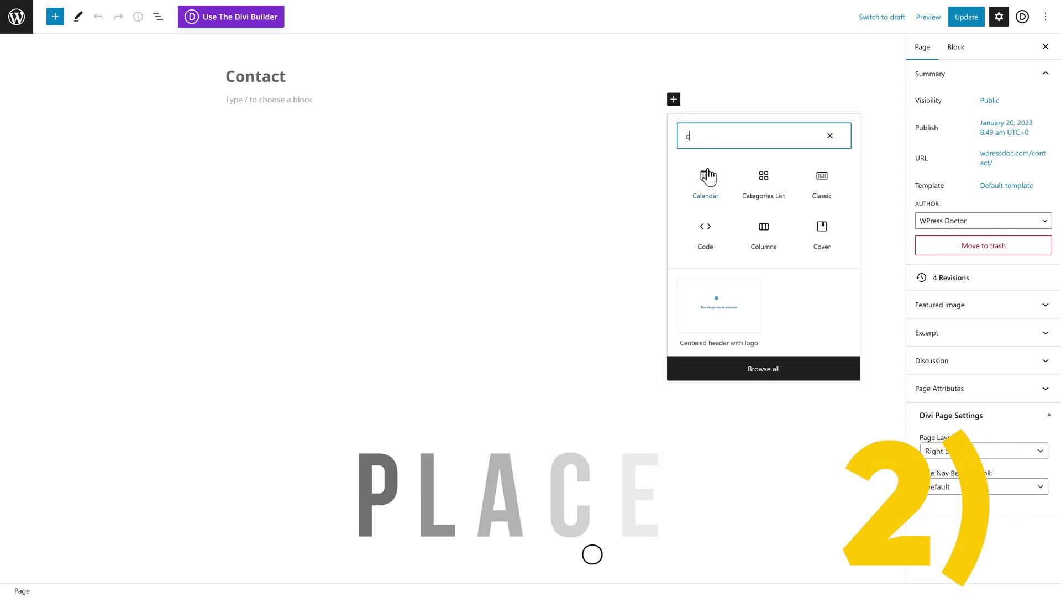
{"action": "type", "text": "ontact"}
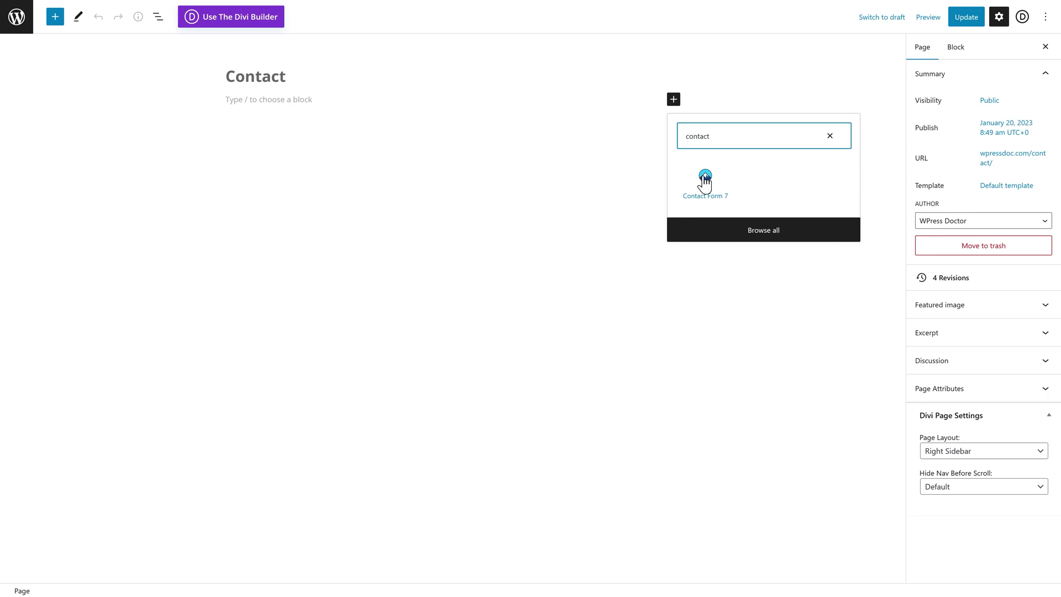
{"action": "left_click", "coordinate": [705, 179]}
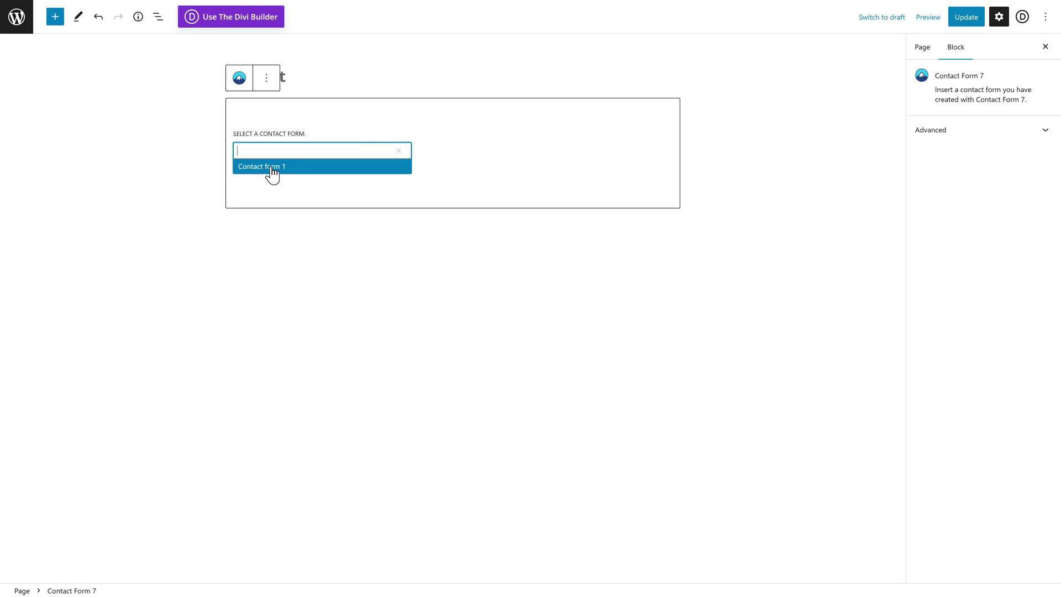
{"action": "left_click", "coordinate": [271, 167]}
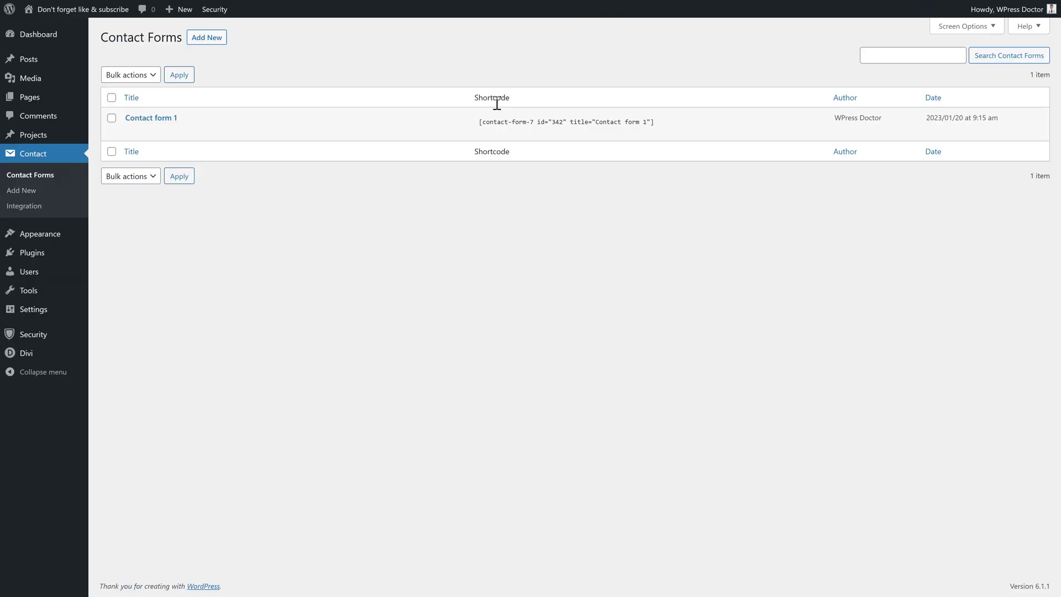
Copy Contact form 1's shortcode from the Contact Forms list
{"action": "left_click", "coordinate": [514, 125]}
{"action": "key", "text": "super+c"}
{"action": "right_click", "coordinate": [513, 124]}
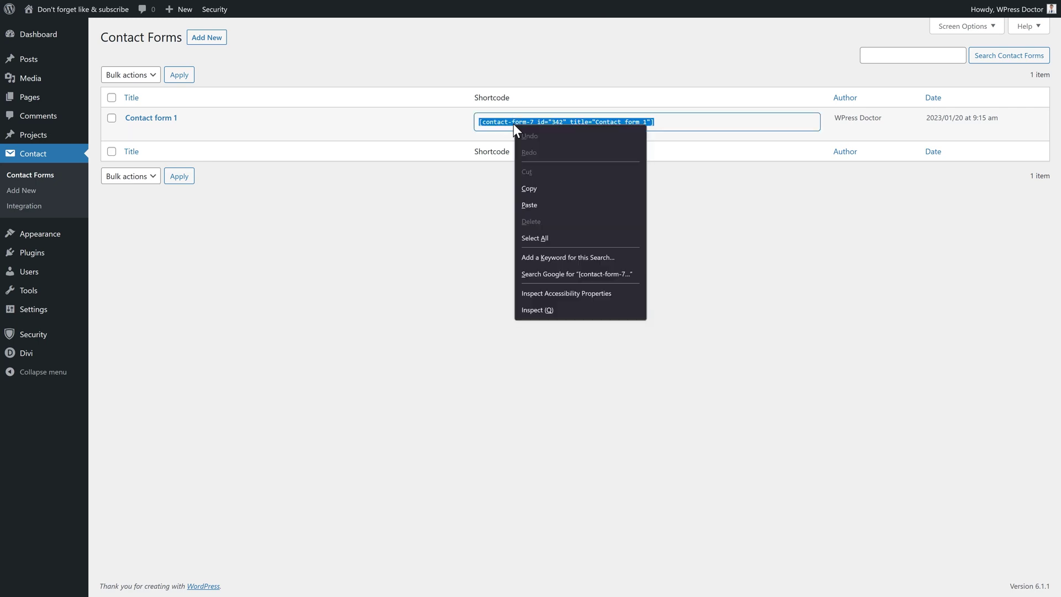
{"action": "middle_click", "coordinate": [786, 149]}
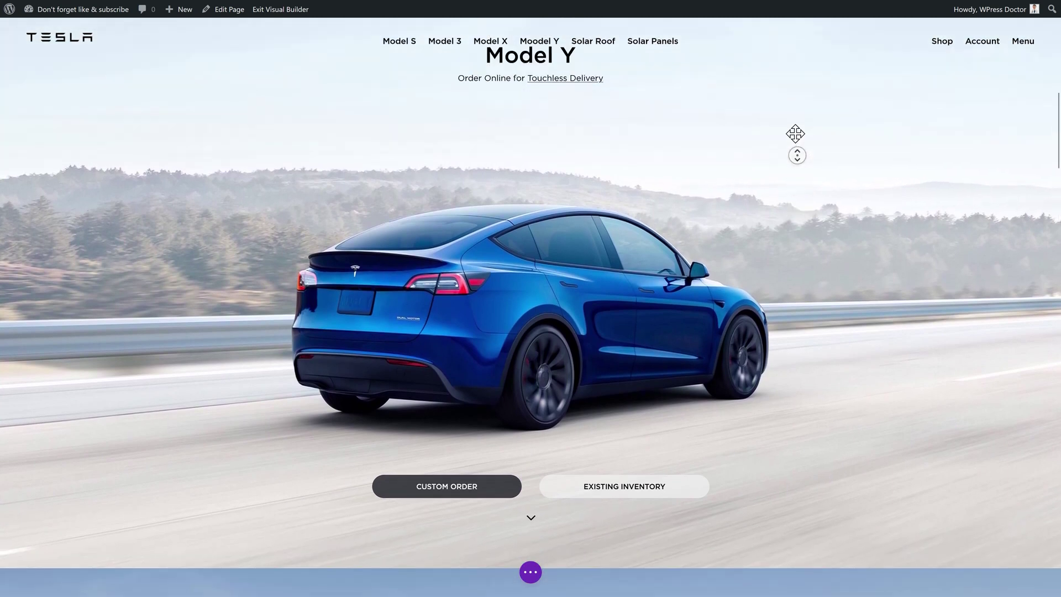
{"action": "middle_click", "coordinate": [475, 110]}
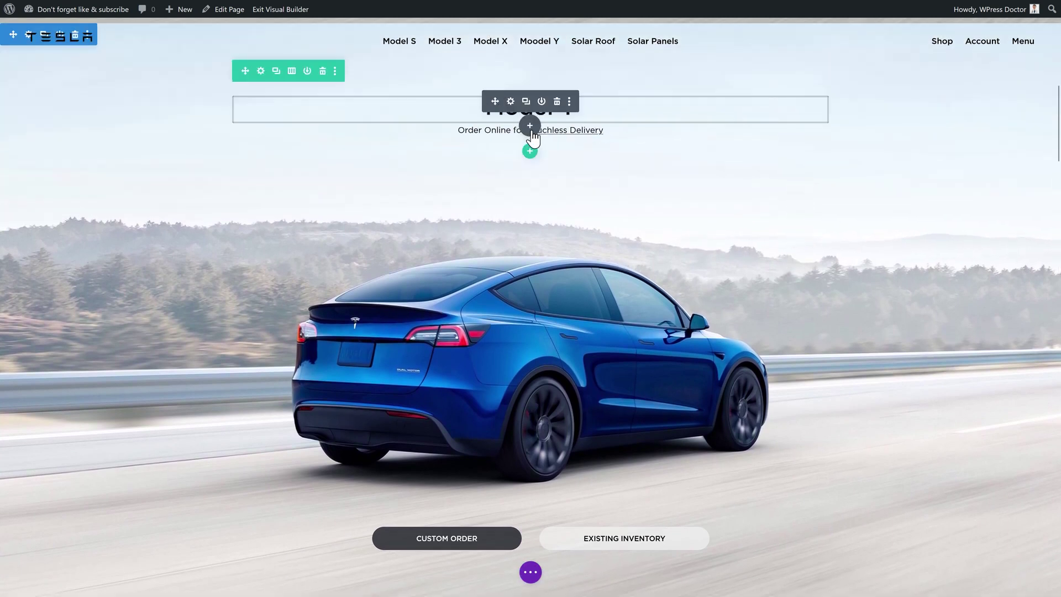
Add a Code module under the Model Y title, paste the shortcode into it and save
{"action": "left_click", "coordinate": [530, 126]}
{"action": "type", "text": "code"}
{"action": "left_click", "coordinate": [486, 248]}
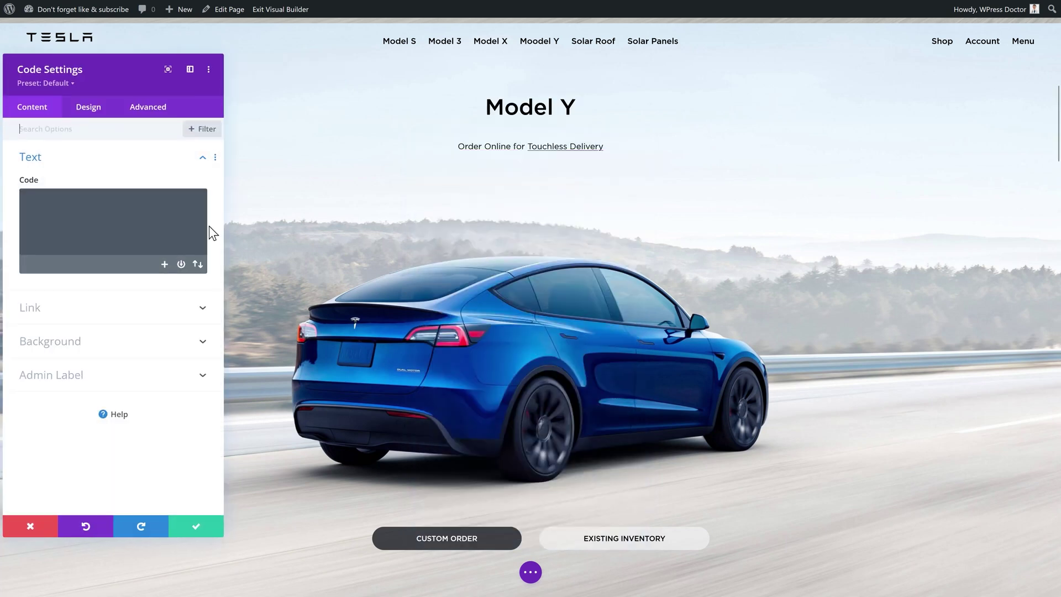
{"action": "right_click", "coordinate": [137, 221]}
{"action": "left_click", "coordinate": [167, 291]}
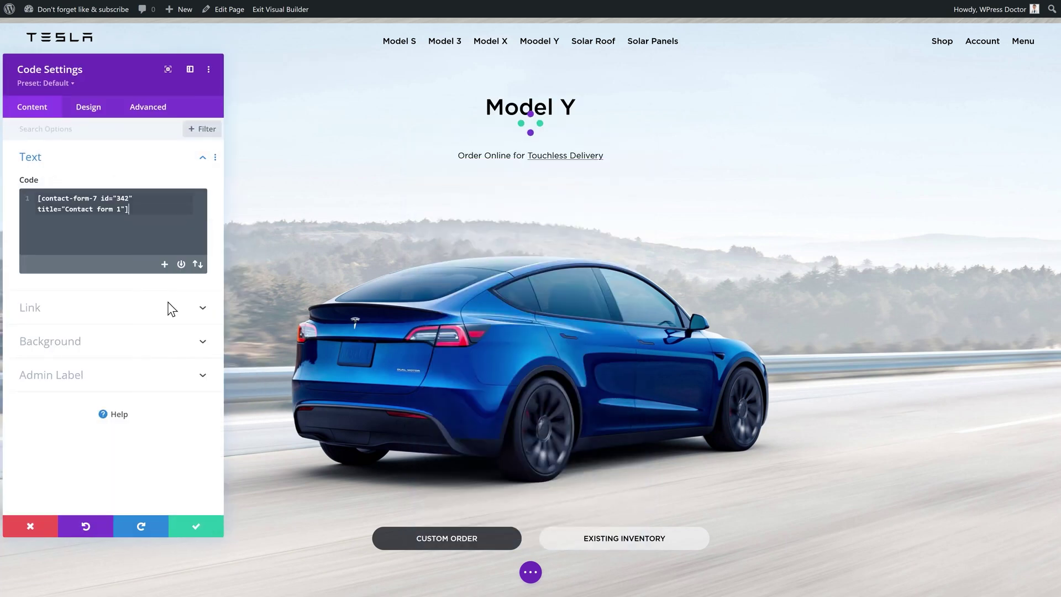
{"action": "left_click", "coordinate": [196, 529]}
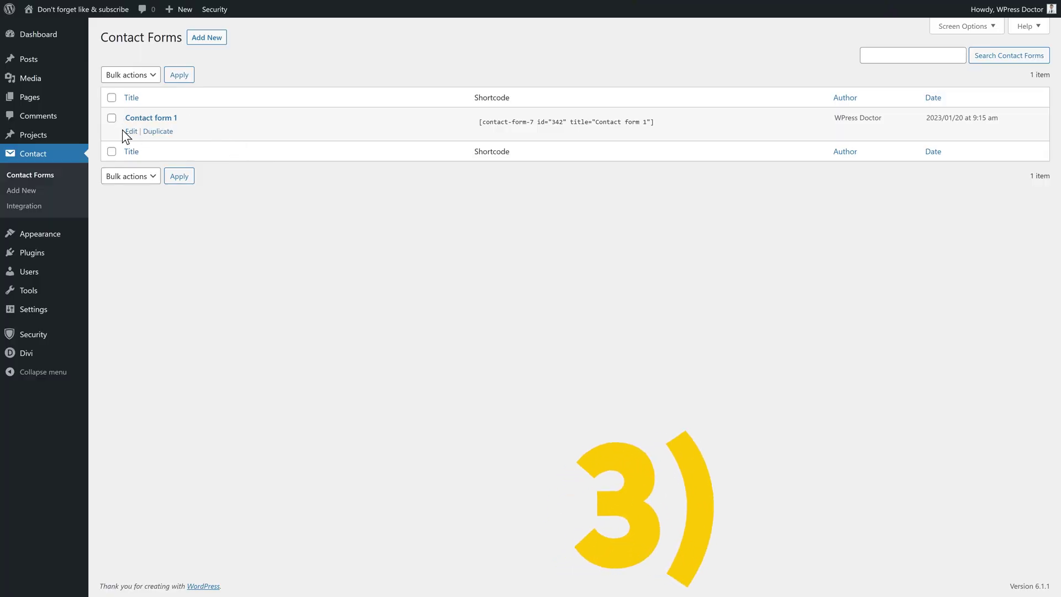
Edit Contact form 1 and delete everything in its Form template
{"action": "left_click", "coordinate": [124, 131]}
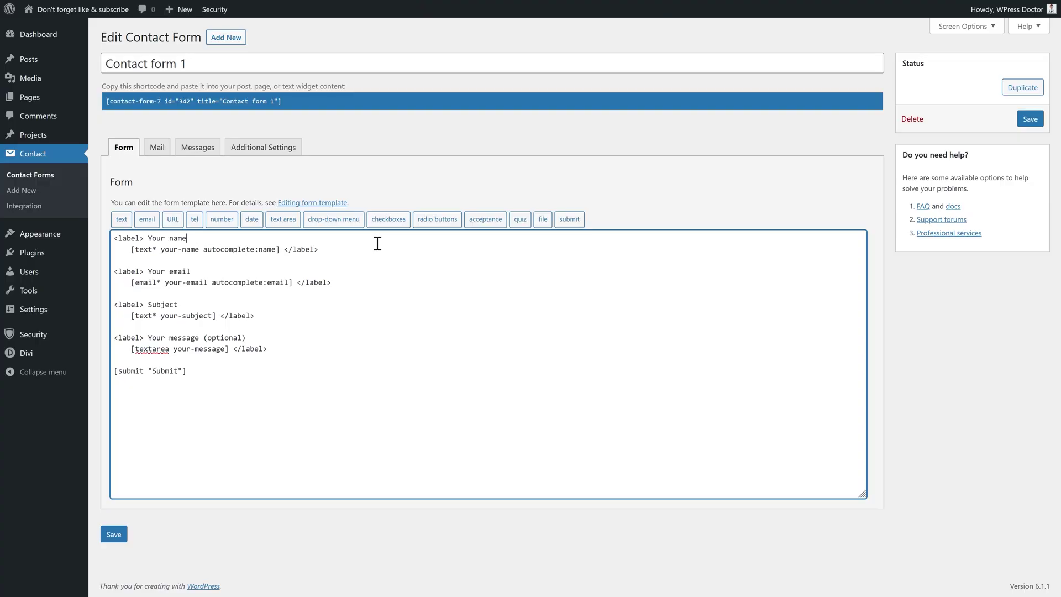
{"action": "left_click_drag", "start_coordinate": [245, 388], "coordinate": [113, 235]}
{"action": "right_click", "coordinate": [147, 237]}
{"action": "left_click", "coordinate": [187, 336]}
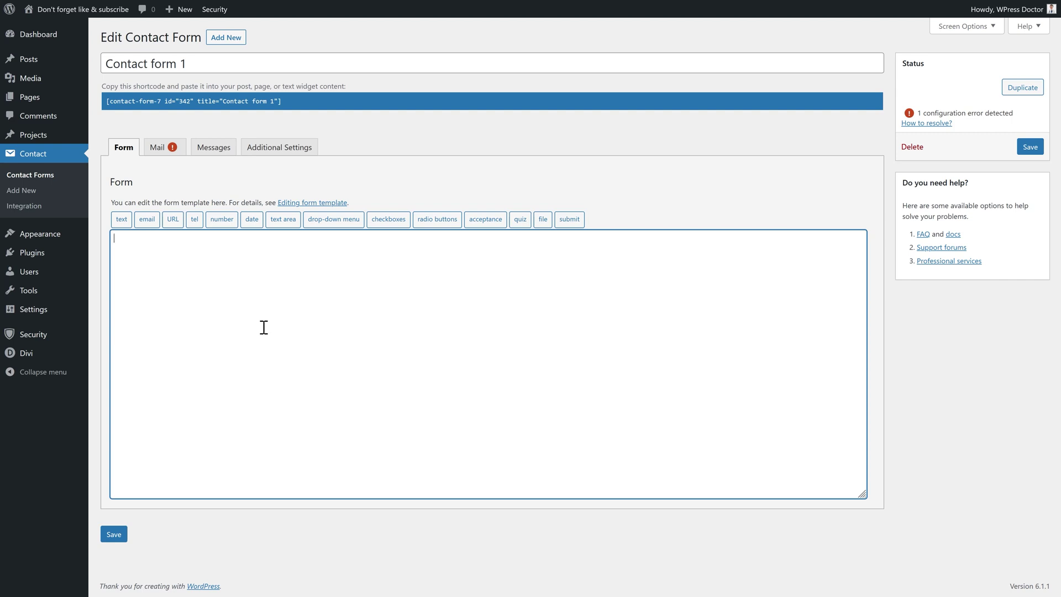
Insert a required single-line text field inside a 'Your name:' label and save the form
{"action": "left_click", "coordinate": [121, 221]}
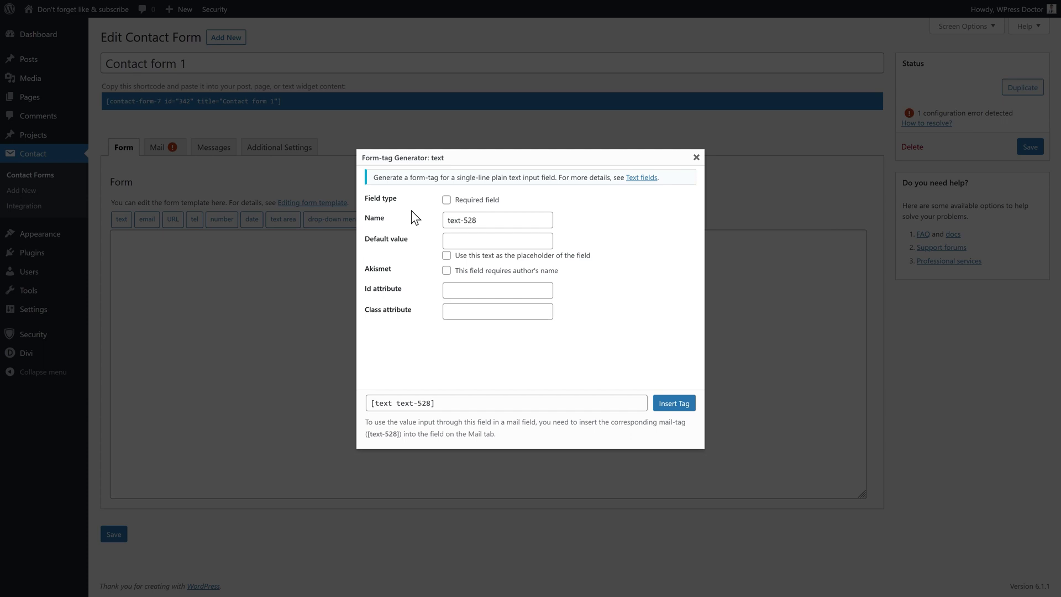
{"action": "left_click", "coordinate": [446, 200]}
{"action": "left_click", "coordinate": [497, 238]}
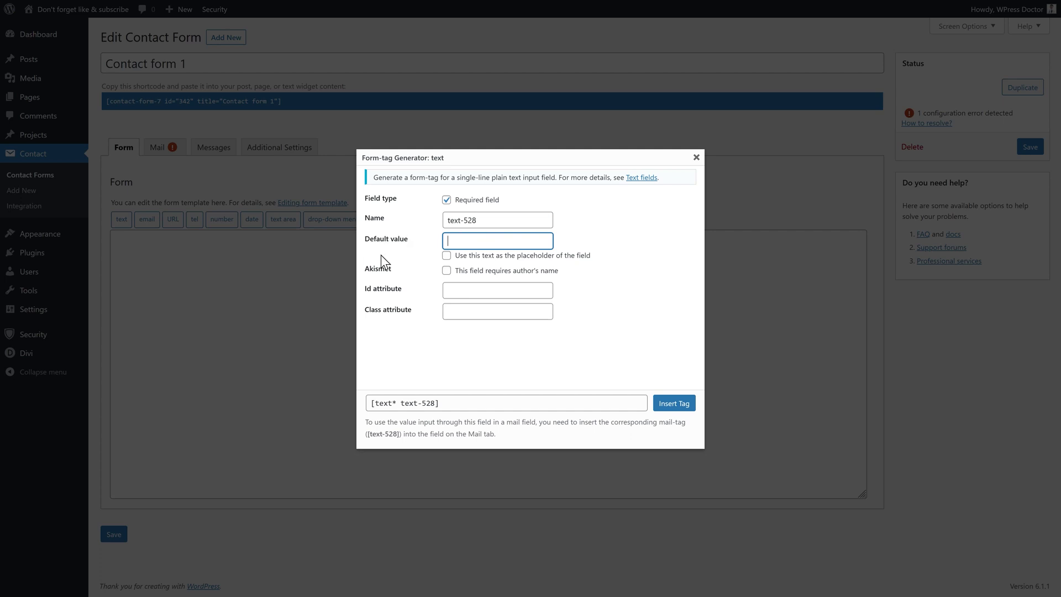
{"action": "left_click", "coordinate": [666, 409]}
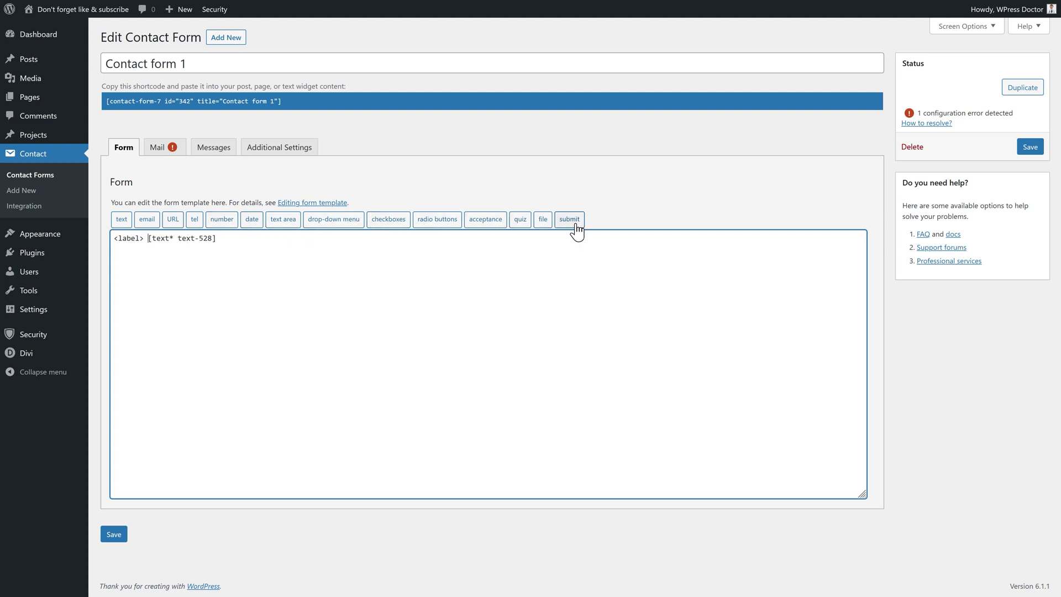
{"action": "left_click", "coordinate": [144, 238]}
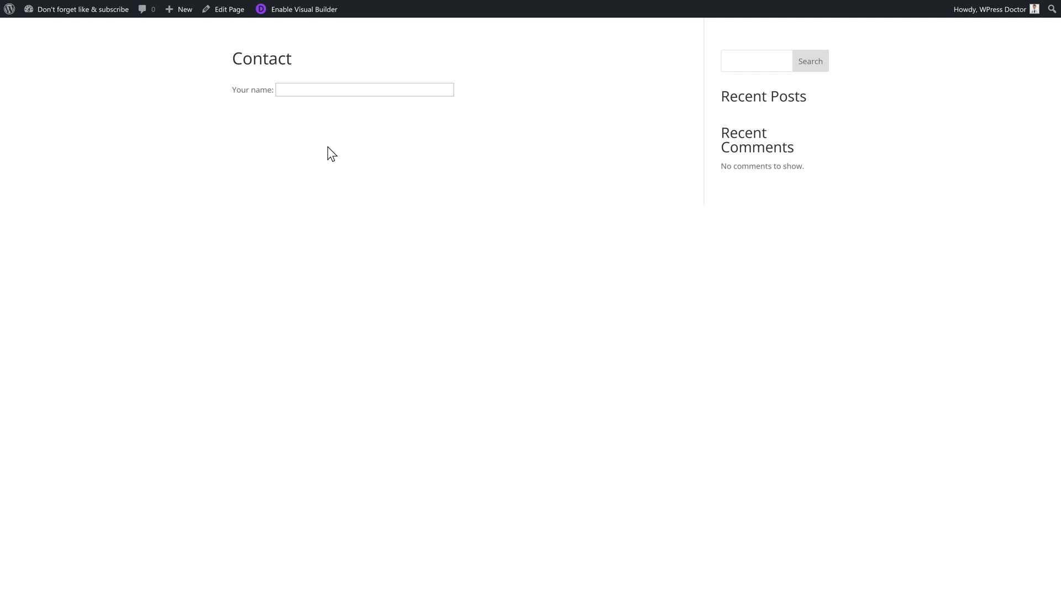
{"action": "left_click", "coordinate": [234, 8]}
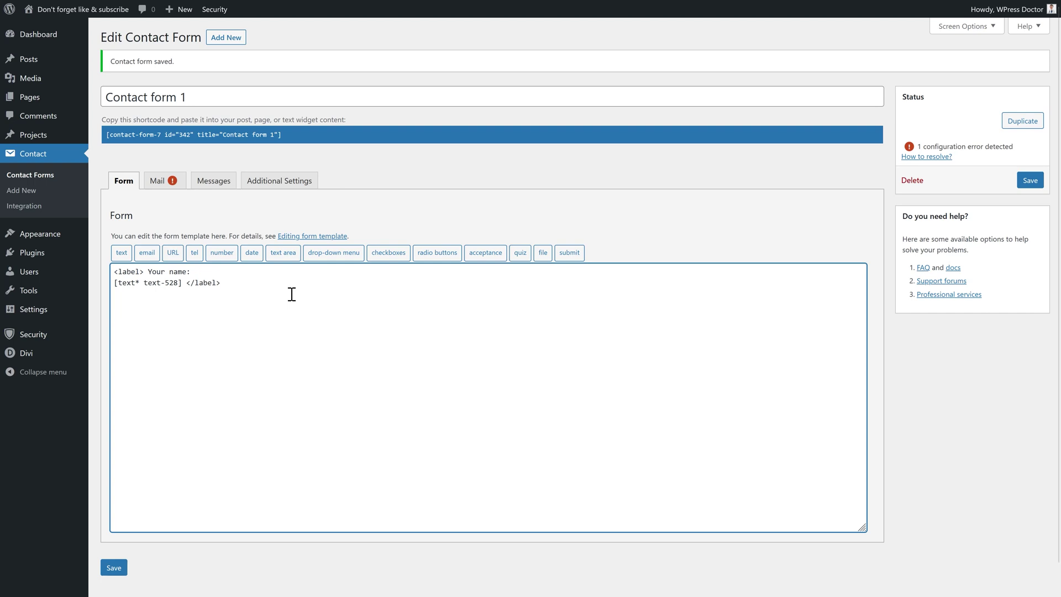
Add a required e-mail field wrapped in a 'Your e-mail adres:' label, save, and reload the live page
{"action": "key", "text": "Return"}
{"action": "key", "text": "Return"}
{"action": "type", "text": "<label> Your e-mail adres:"}
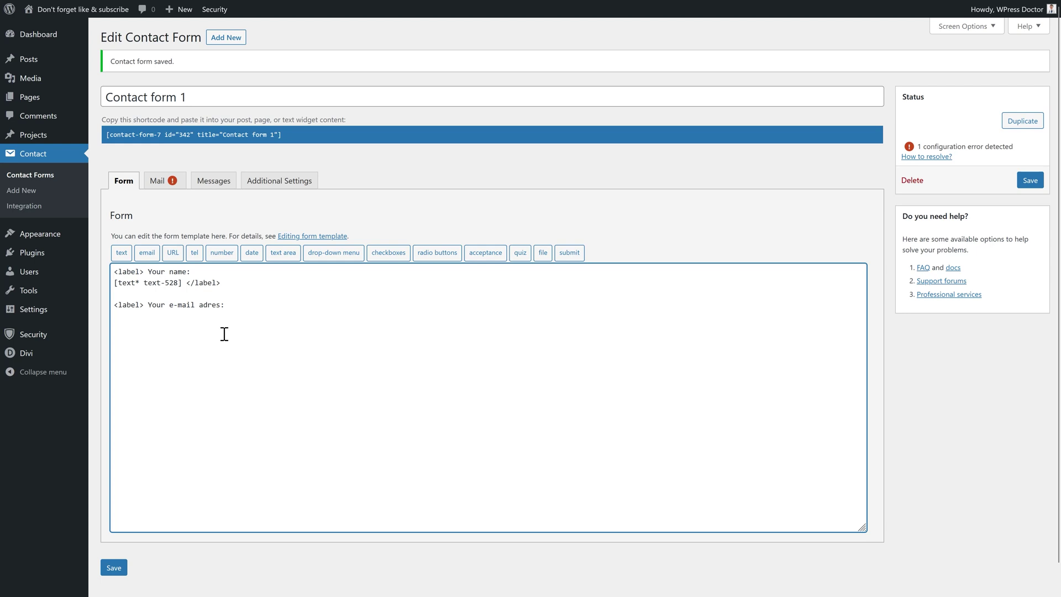
{"action": "left_click", "coordinate": [146, 253]}
{"action": "left_click", "coordinate": [446, 200]}
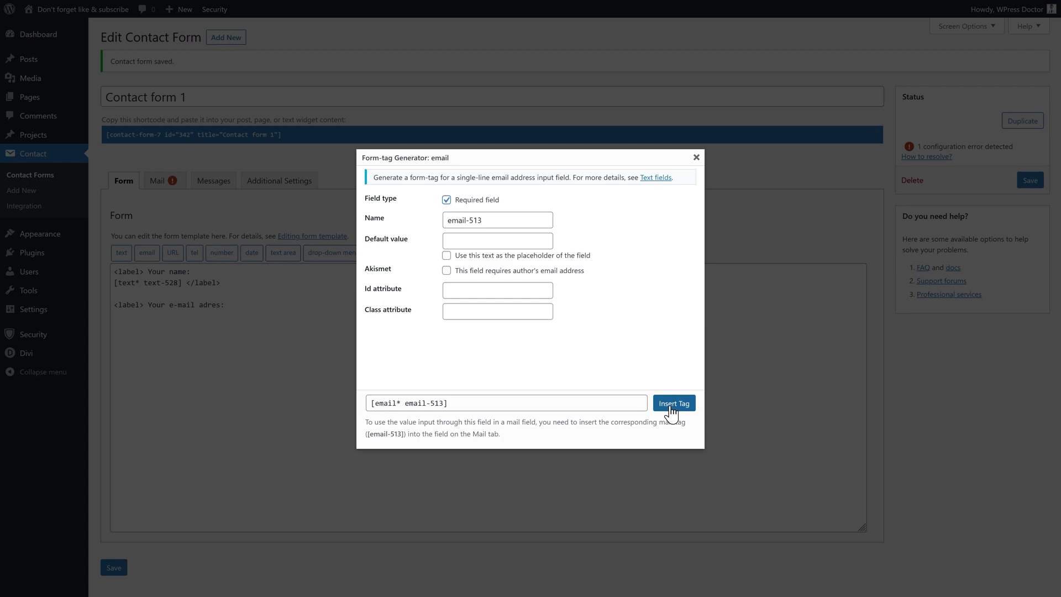
{"action": "left_click", "coordinate": [673, 403]}
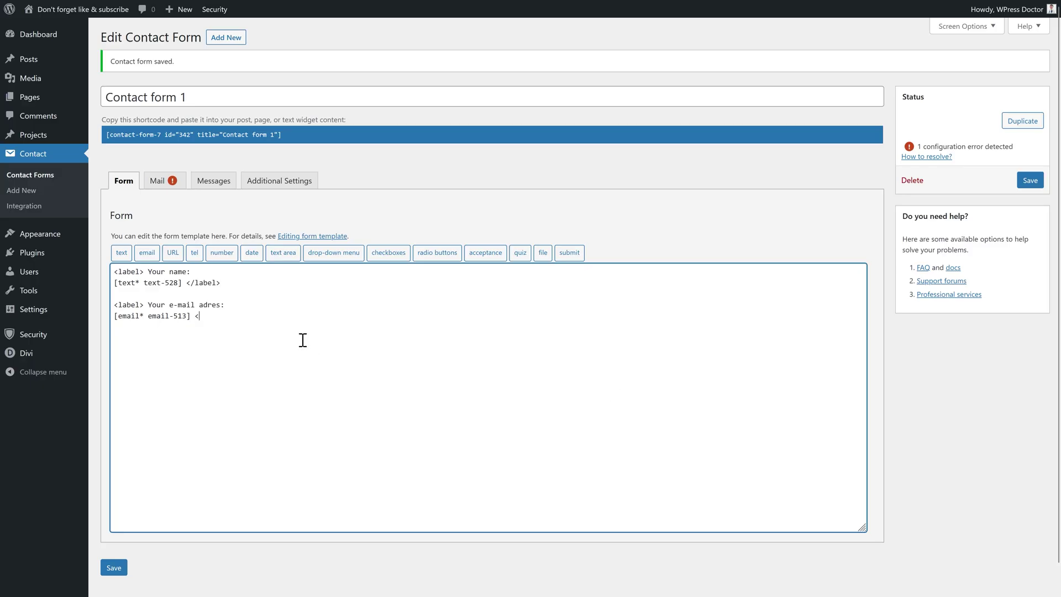
{"action": "type", "text": "</label>"}
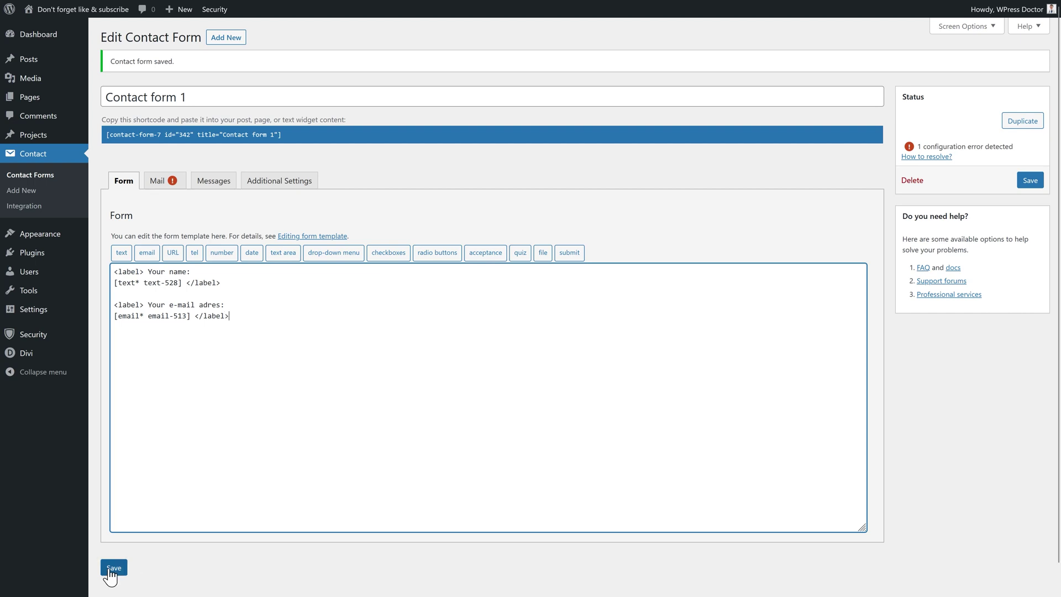
{"action": "left_click", "coordinate": [109, 572]}
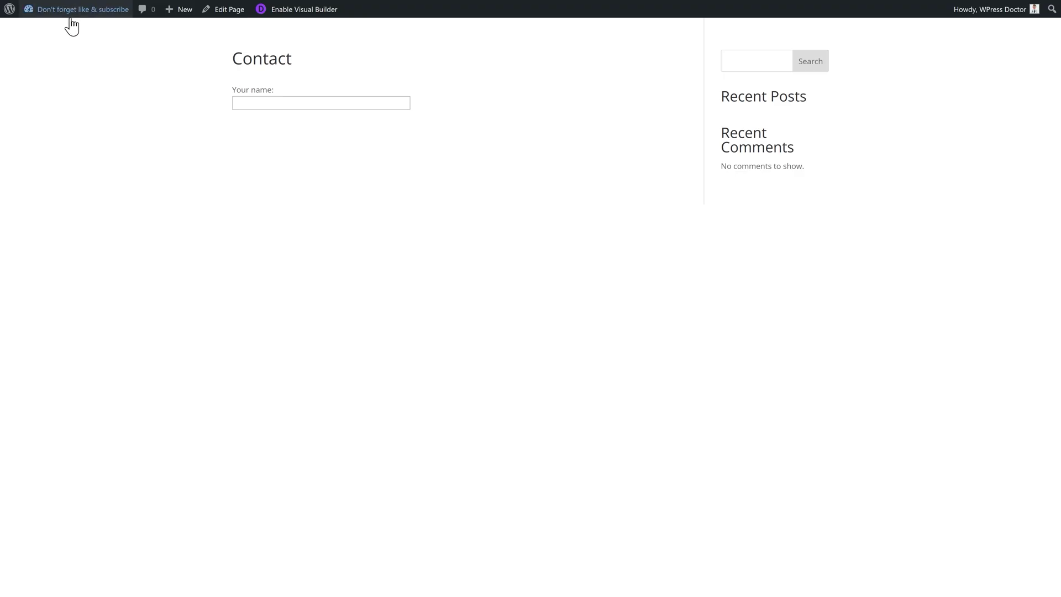
{"action": "left_click", "coordinate": [57, 33]}
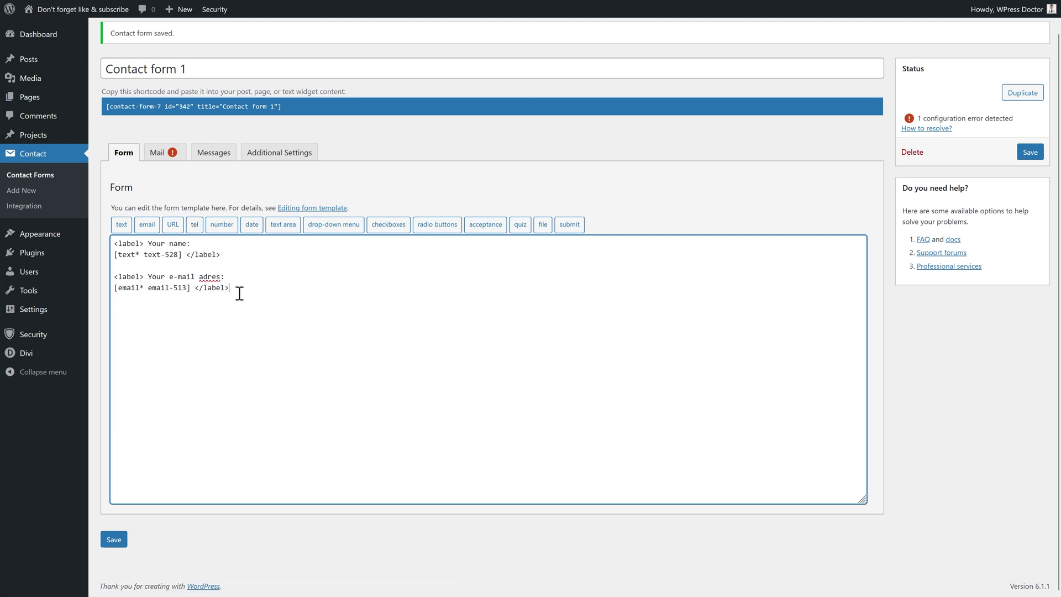
Copy the e-mail label lines below and rename the copy's label to 'Your phone number:'
{"action": "left_click_drag", "start_coordinate": [228, 290], "coordinate": [100, 282]}
{"action": "key", "text": "ctrl+c"}
{"action": "left_click", "coordinate": [135, 313]}
{"action": "key", "text": "ctrl+v"}
{"action": "left_click_drag", "start_coordinate": [147, 310], "coordinate": [223, 311]}
{"action": "left_click", "coordinate": [170, 310]}
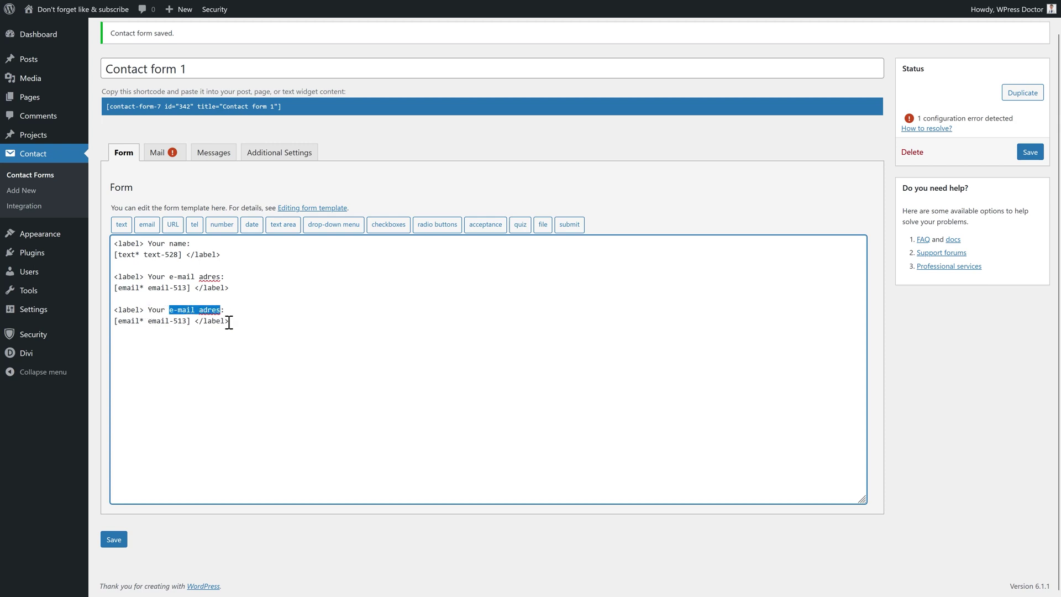
{"action": "type", "text": "phone number"}
{"action": "left_click_drag", "start_coordinate": [191, 321], "coordinate": [114, 323]}
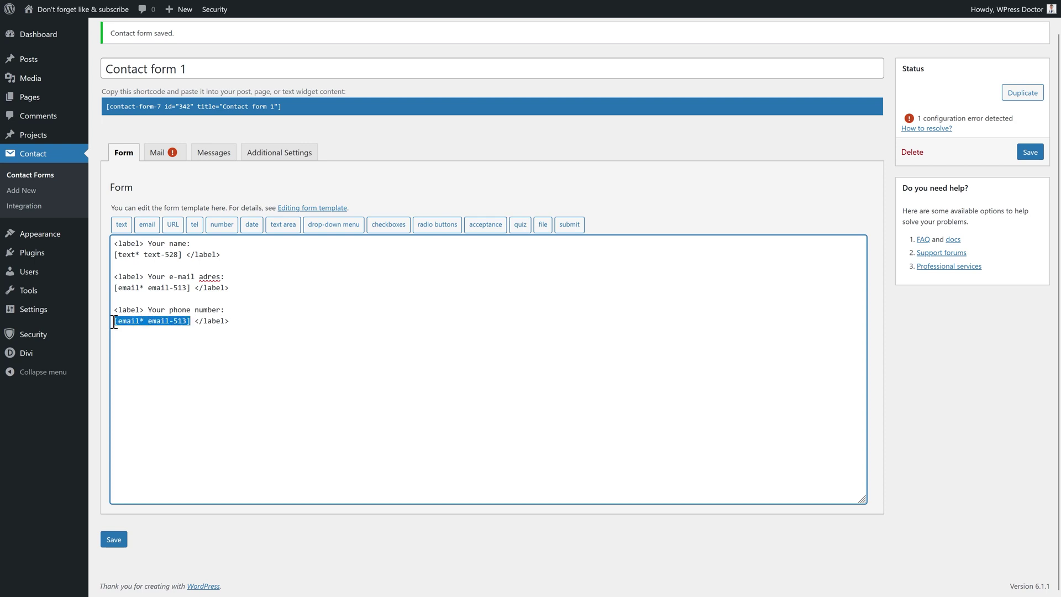
Replace the leftover e-mail tag on the phone line with a telephone field
{"action": "left_click", "coordinate": [194, 228]}
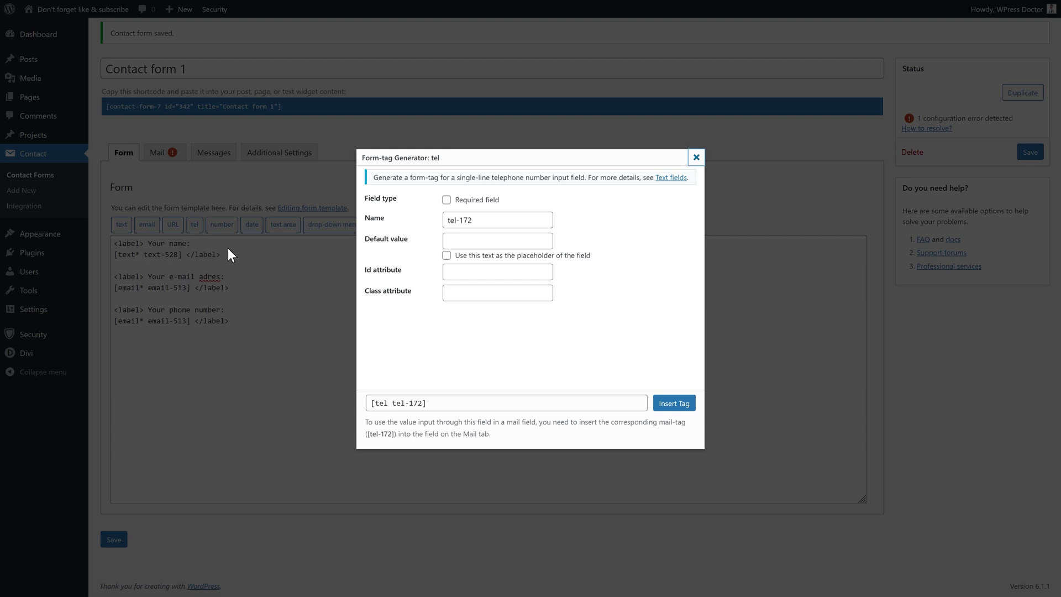
{"action": "left_click", "coordinate": [680, 406]}
{"action": "left_click_drag", "start_coordinate": [191, 321], "coordinate": [114, 323]}
{"action": "key", "text": "BackSpace"}
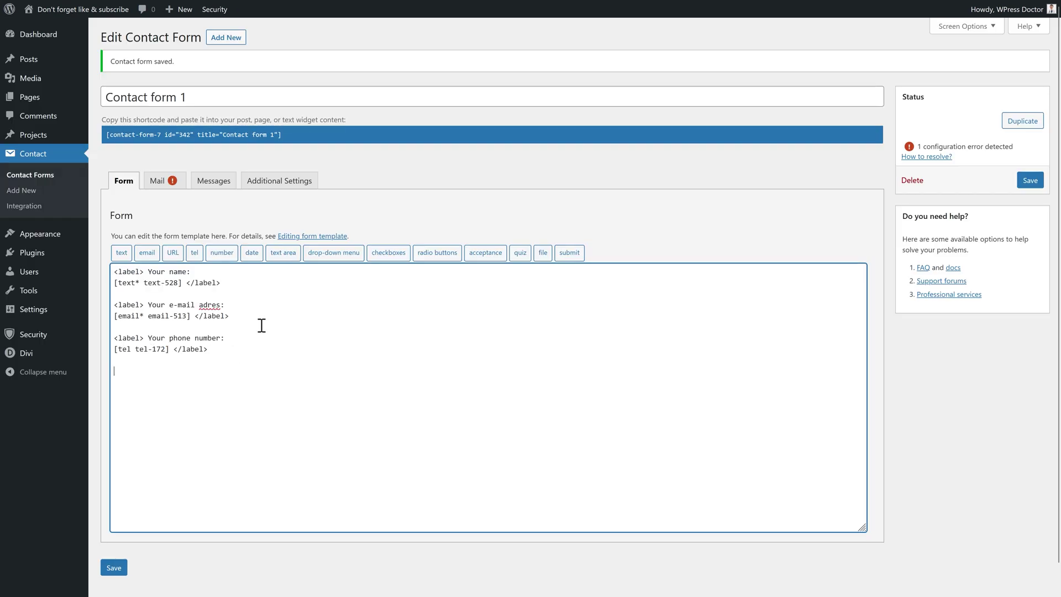
Insert a required text area field into the form
{"action": "left_click", "coordinate": [284, 255]}
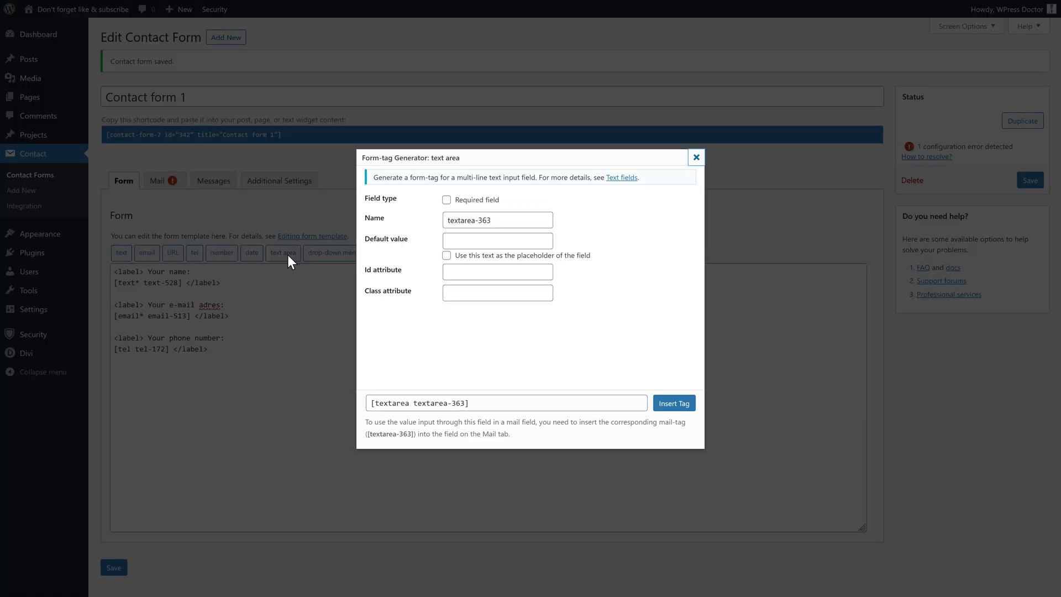
{"action": "left_click", "coordinate": [446, 200]}
{"action": "left_click", "coordinate": [683, 405]}
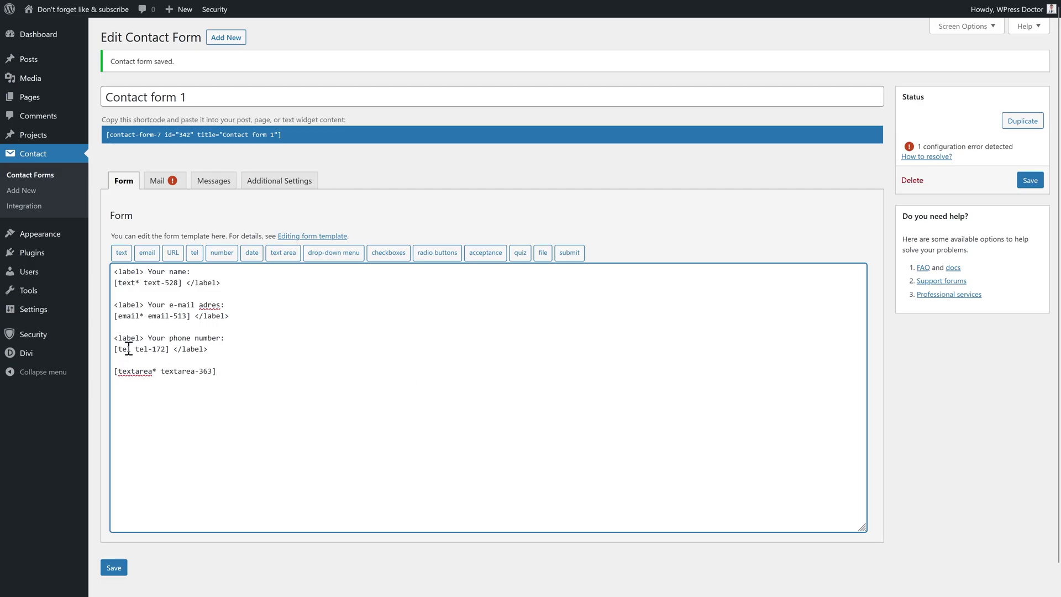
Paste a copied label line above the text area and rename it 'Your question:'
{"action": "left_click_drag", "start_coordinate": [116, 341], "coordinate": [227, 339]}
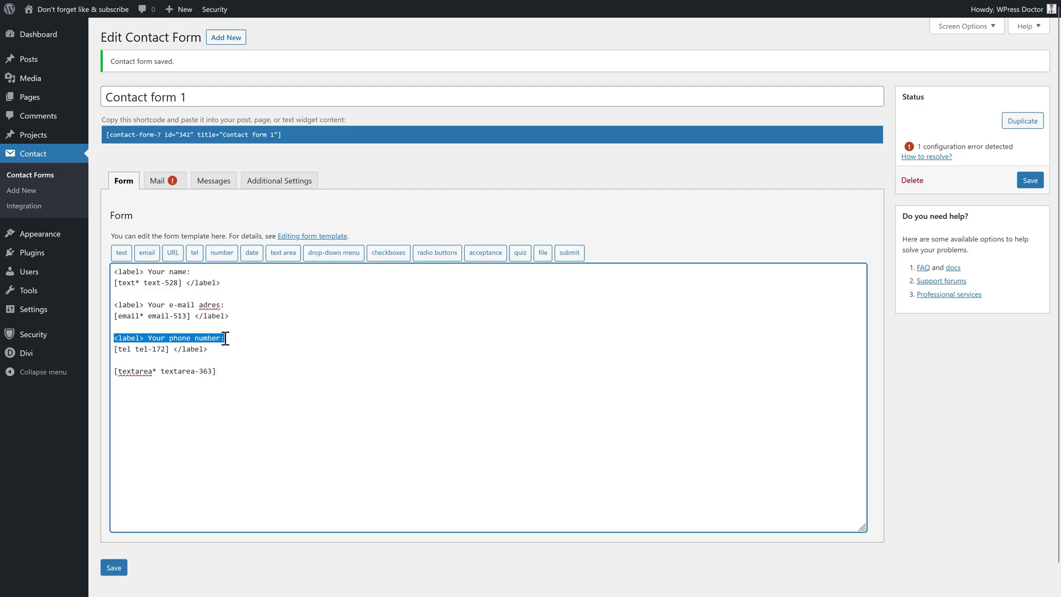
{"action": "key", "text": "ctrl+c"}
{"action": "left_click", "coordinate": [134, 360]}
{"action": "key", "text": "Return"}
{"action": "key", "text": "Return"}
{"action": "key", "text": "ctrl+v"}
{"action": "left_click_drag", "start_coordinate": [169, 382], "coordinate": [219, 382]}
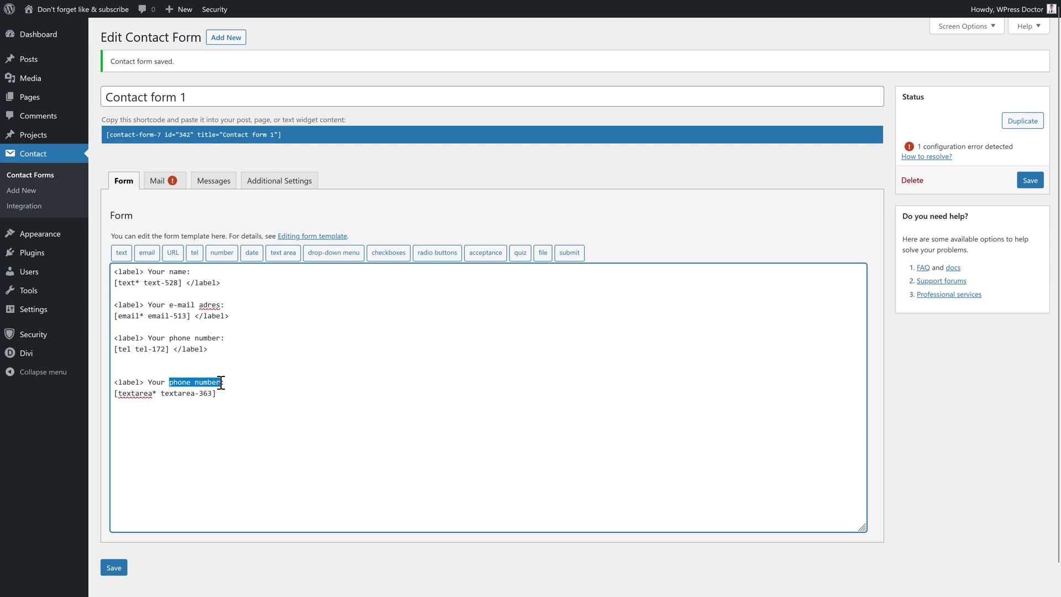
{"action": "type", "text": "question"}
{"action": "key", "text": "Home"}
{"action": "key", "text": "BackSpace"}
{"action": "key", "text": "Down"}
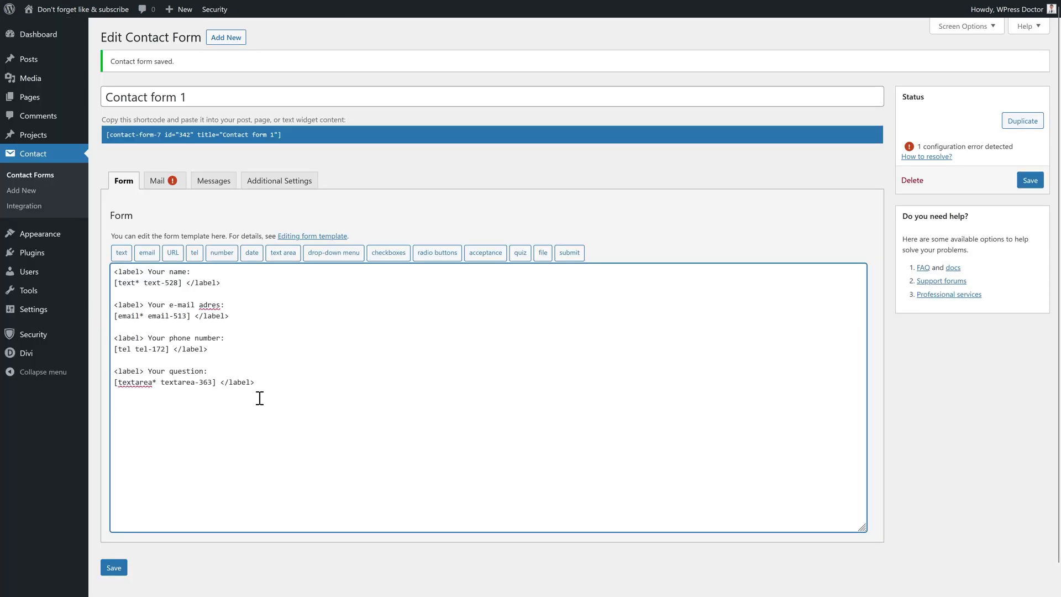
Insert a Submit button at the end of the form
{"action": "left_click", "coordinate": [570, 254]}
{"action": "left_click", "coordinate": [506, 201]}
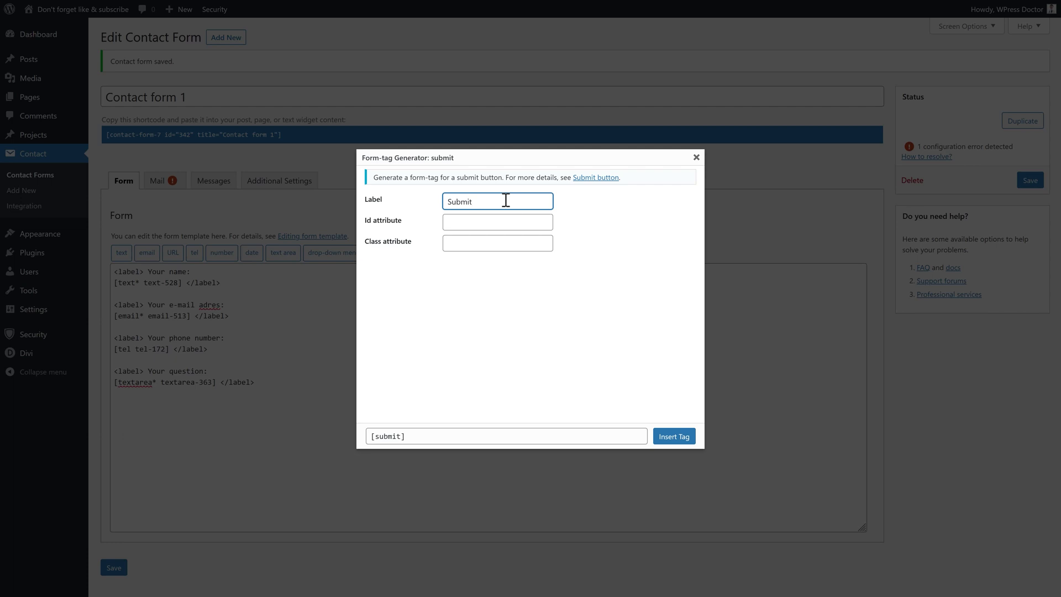
{"action": "left_click", "coordinate": [674, 436]}
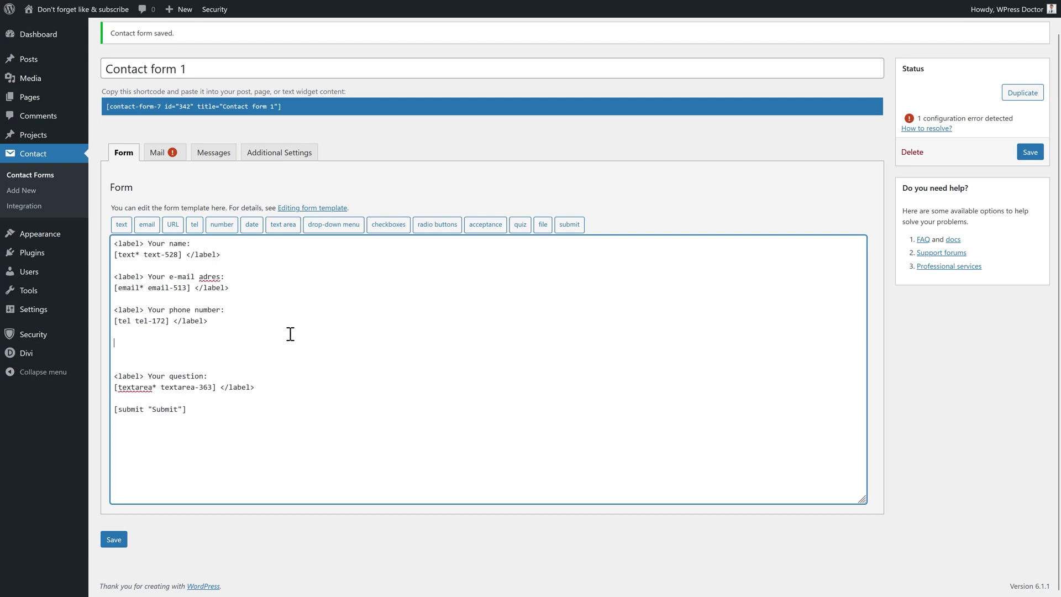
Paste a copy of the phone number label line below it, ready for renaming
{"action": "left_click_drag", "start_coordinate": [226, 310], "coordinate": [105, 312]}
{"action": "left_click", "coordinate": [152, 359]}
{"action": "key", "text": "BackSpace"}
{"action": "key", "text": "ctrl+v"}
{"action": "left_click_drag", "start_coordinate": [169, 343], "coordinate": [219, 347]}
Finish the 'Your website:' label, insert a URL field beneath it, and add blank lines above Submit
{"action": "type", "text": "webs"}
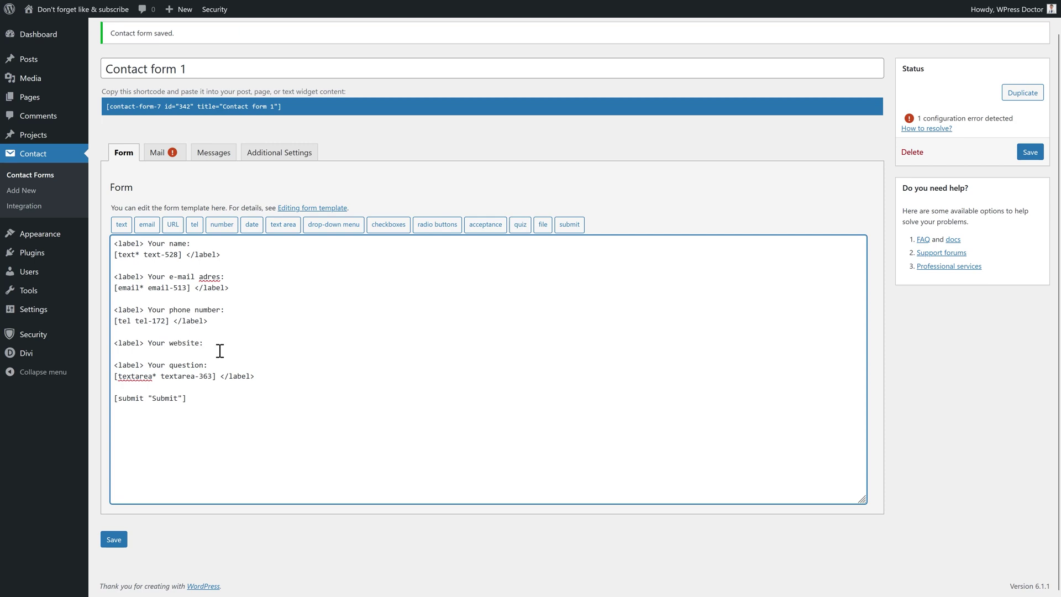
{"action": "key", "text": "Return"}
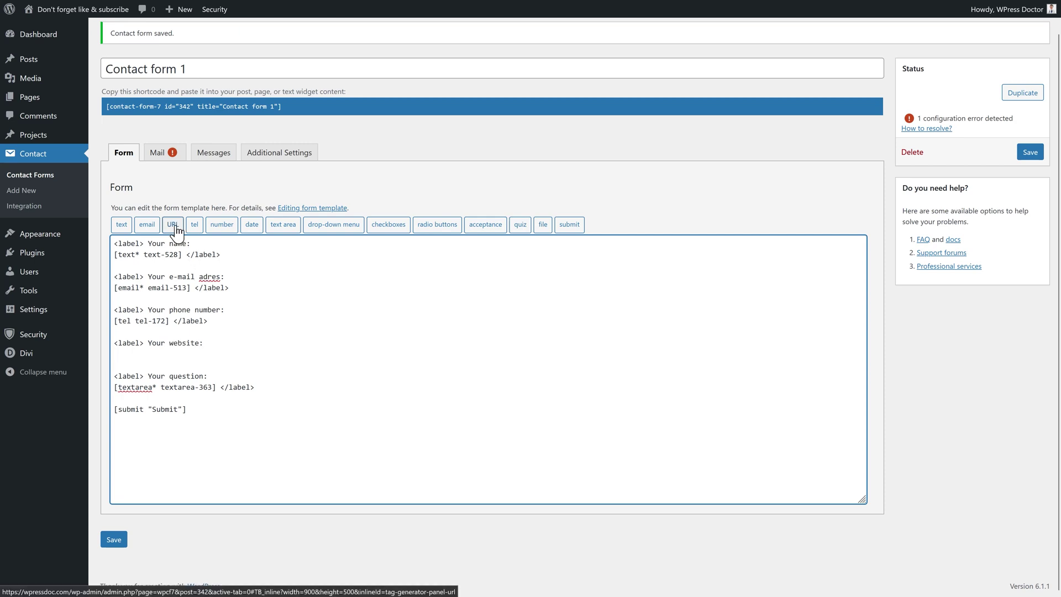
{"action": "left_click", "coordinate": [176, 228]}
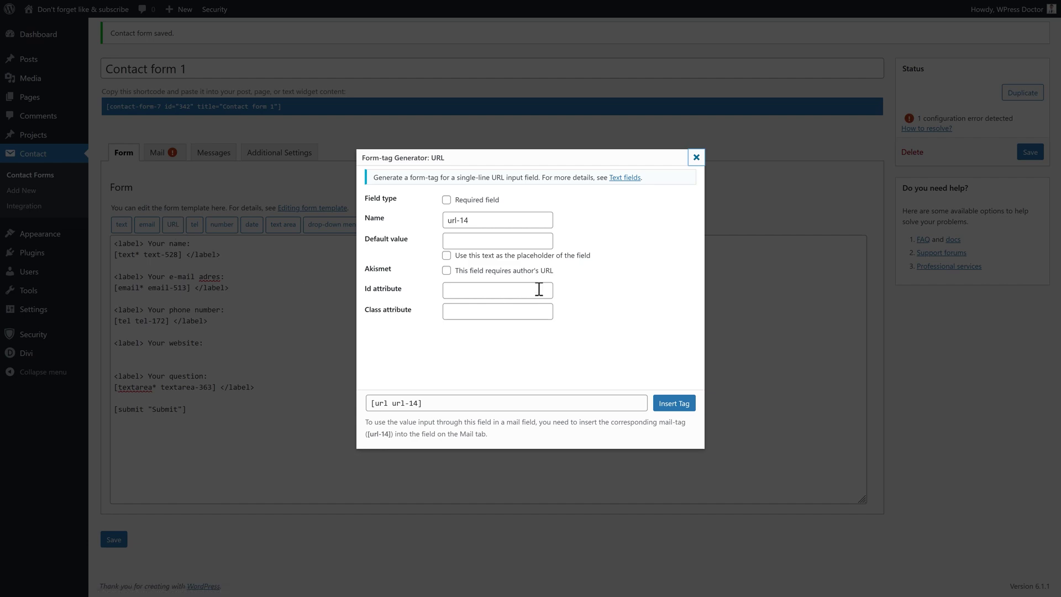
{"action": "left_click", "coordinate": [672, 405]}
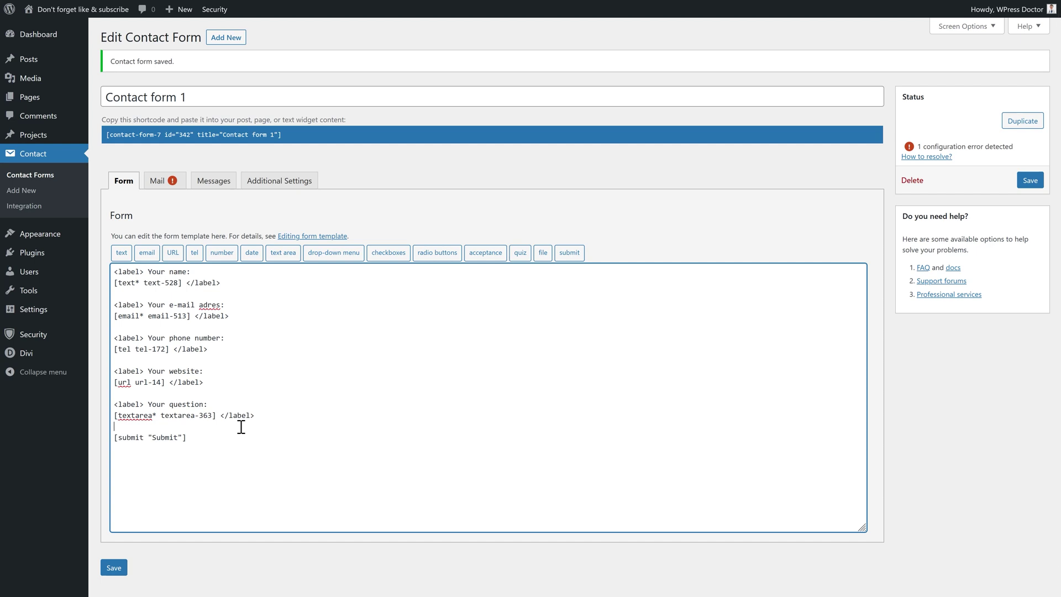
{"action": "key", "text": "Return"}
{"action": "key", "text": "Return"}
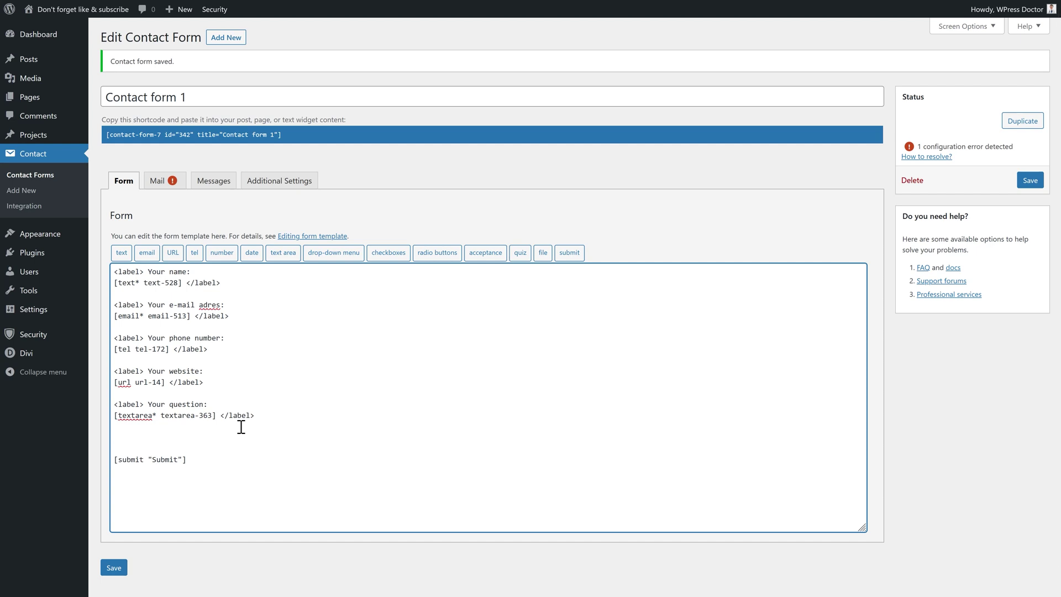
Set up a drop-down with answer options including "I'm going to do it NOW" and "Of course, you deserve it"
{"action": "left_click", "coordinate": [333, 255]}
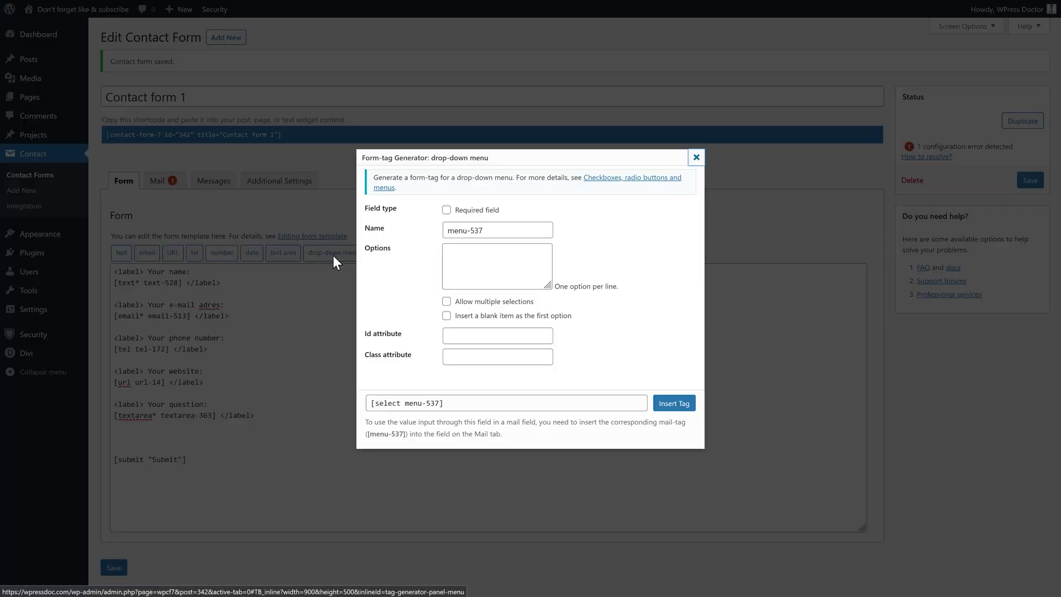
{"action": "left_click", "coordinate": [492, 264]}
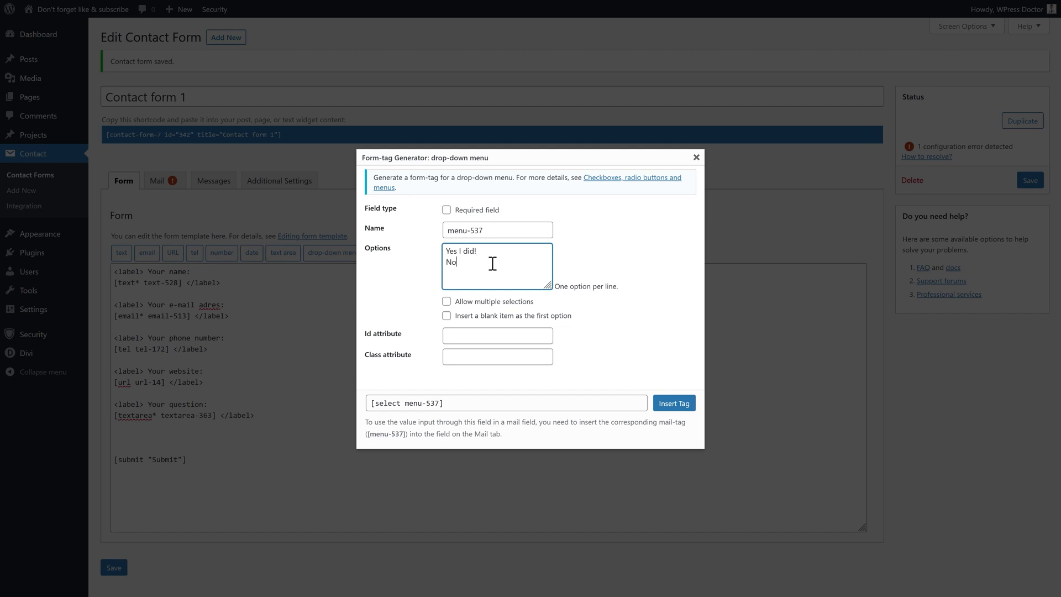
{"action": "type", "text": ", I'm going to do it NOW"}
{"action": "key", "text": "Return"}
{"action": "type", "text": "Of course, you deserve it"}
{"action": "left_click", "coordinate": [579, 282]}
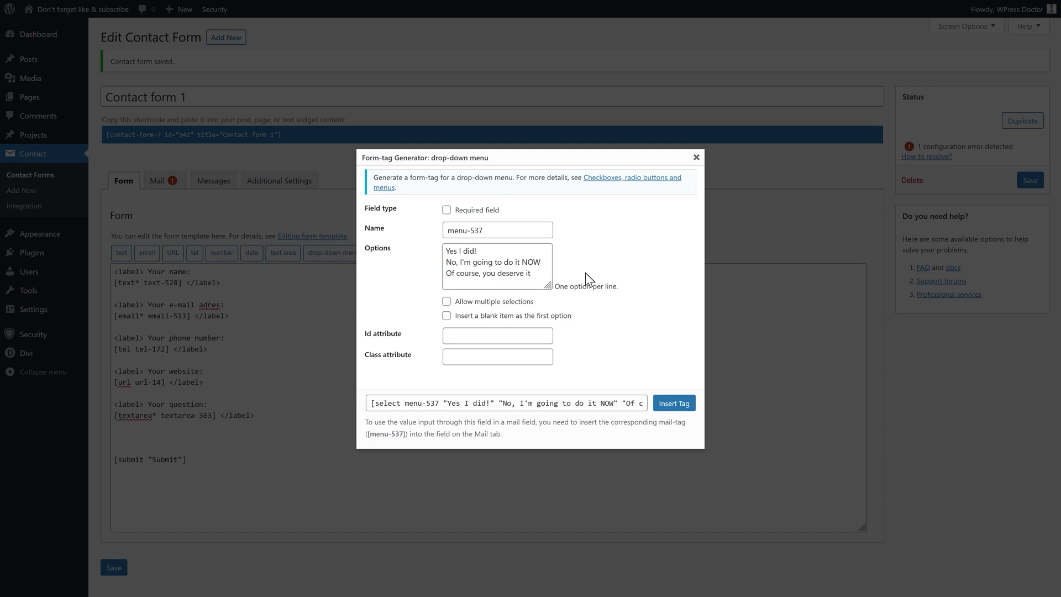
Insert the drop-down with a label line above it and check its options on the live form
{"action": "left_click", "coordinate": [674, 403]}
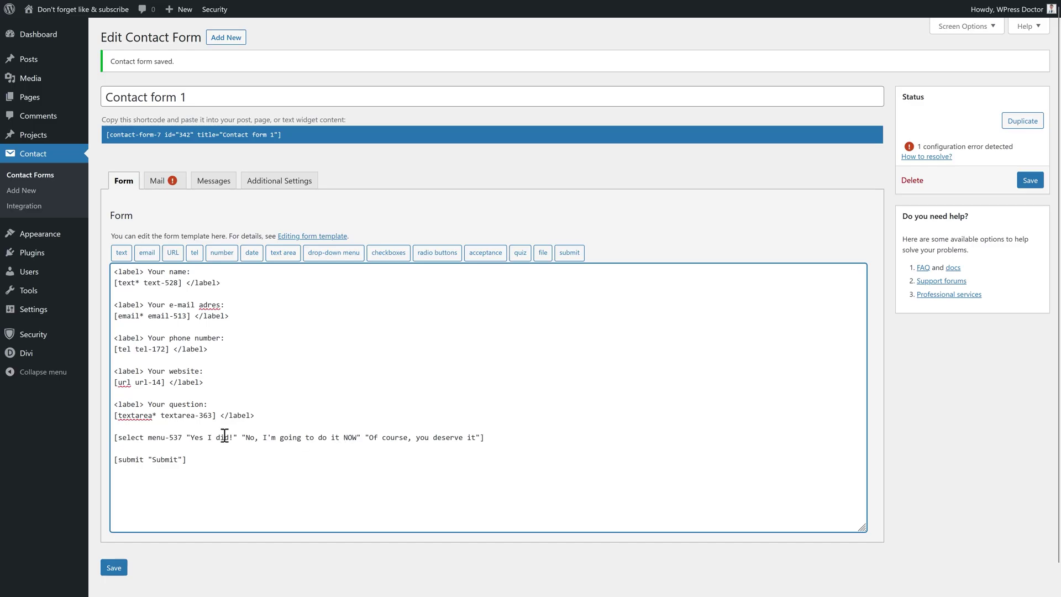
{"action": "left_click_drag", "start_coordinate": [213, 404], "coordinate": [111, 404]}
{"action": "left_click", "coordinate": [124, 426]}
{"action": "key", "text": "ctrl+v"}
{"action": "left_click", "coordinate": [503, 452]}
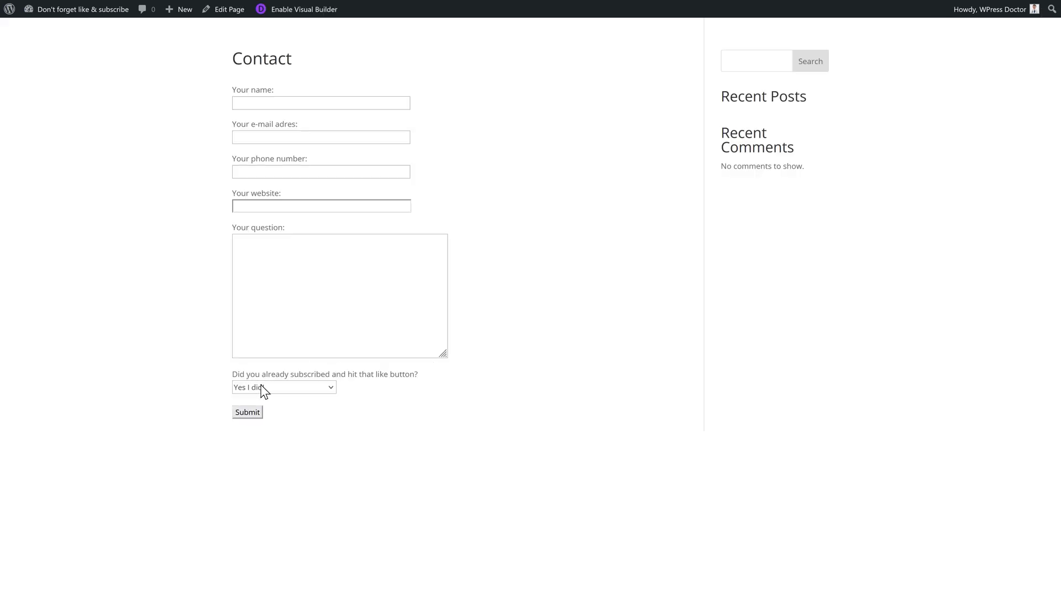
{"action": "left_click", "coordinate": [264, 390]}
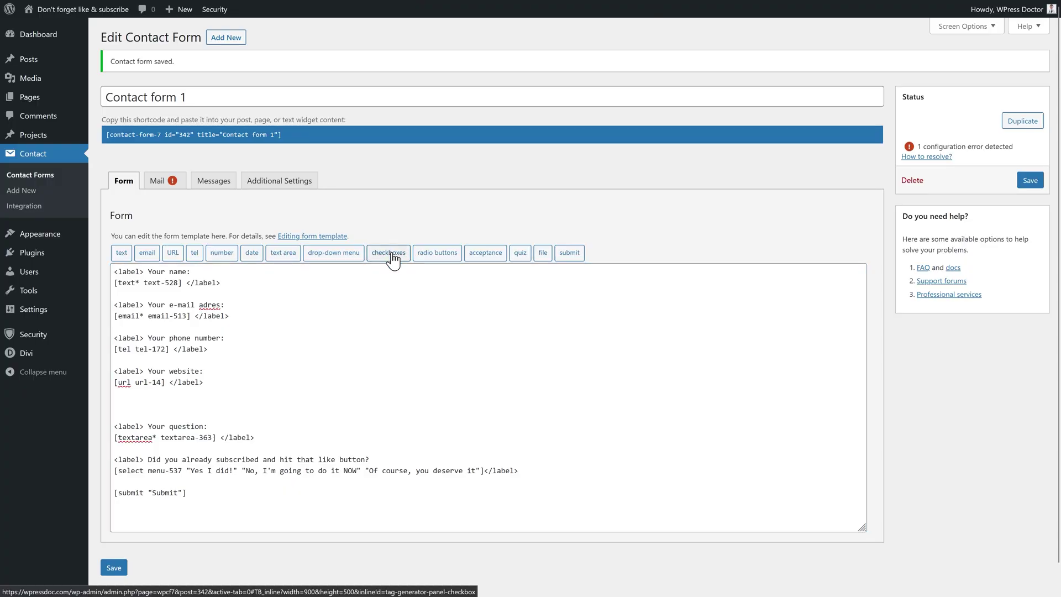
Insert a Divi/Elementor/Oxygen/Beaver Builder checkbox group labelled "Which page builder do you like most"
{"action": "left_click", "coordinate": [390, 255]}
{"action": "left_click", "coordinate": [489, 246]}
{"action": "type", "text": "Divi"}
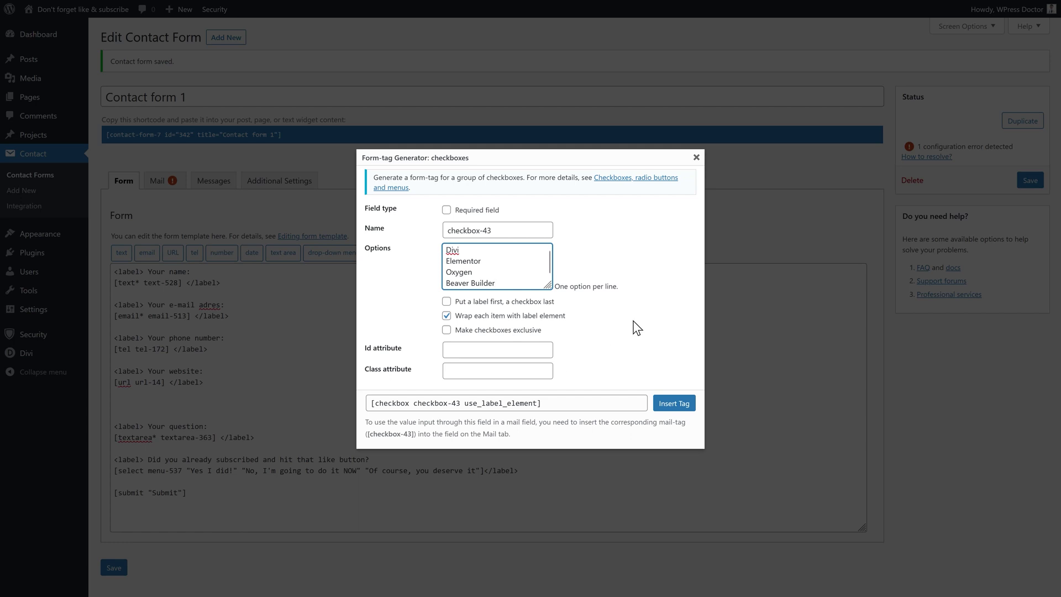
{"action": "left_click", "coordinate": [674, 403]}
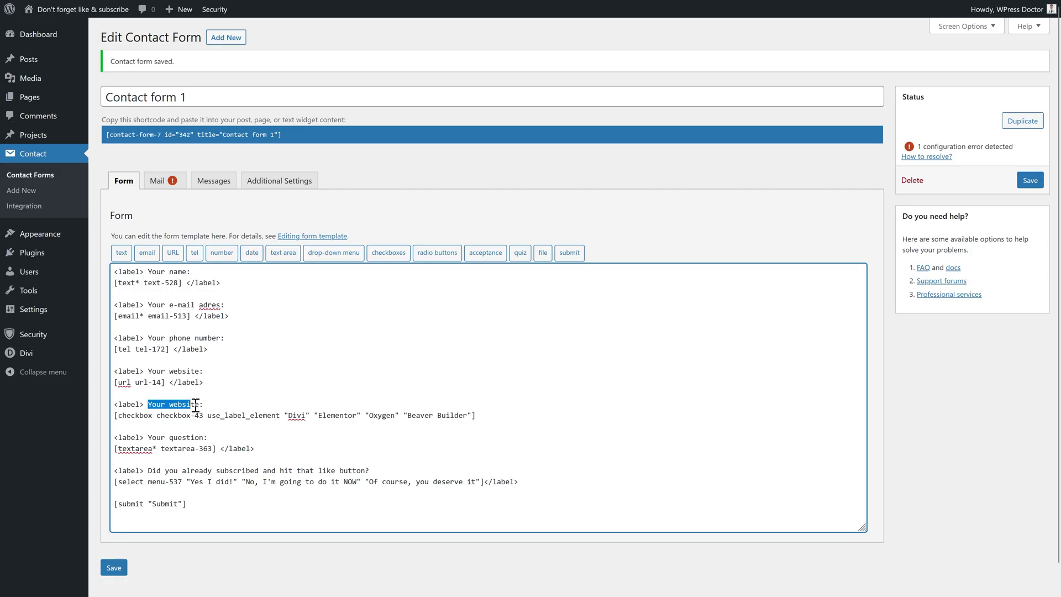
{"action": "left_click_drag", "start_coordinate": [195, 406], "coordinate": [200, 406]}
{"action": "type", "text": "Which page builder do you like most?"}
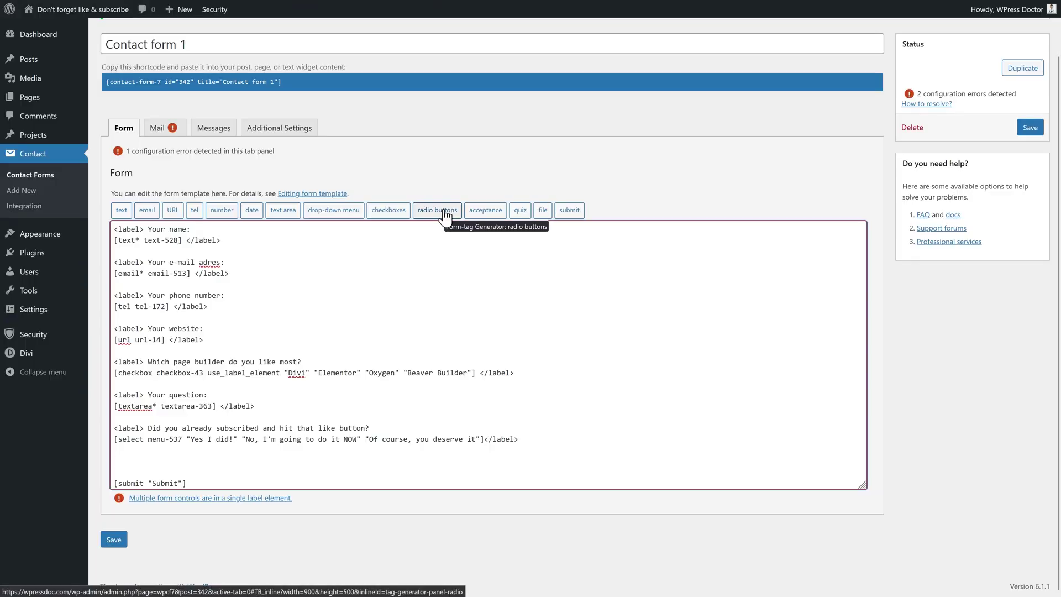
Set up a radio group with options "A bit" (with a thumbs-up emoji), "I like it" and "I LOVE IT"
{"action": "left_click", "coordinate": [440, 212]}
{"action": "left_click", "coordinate": [492, 246]}
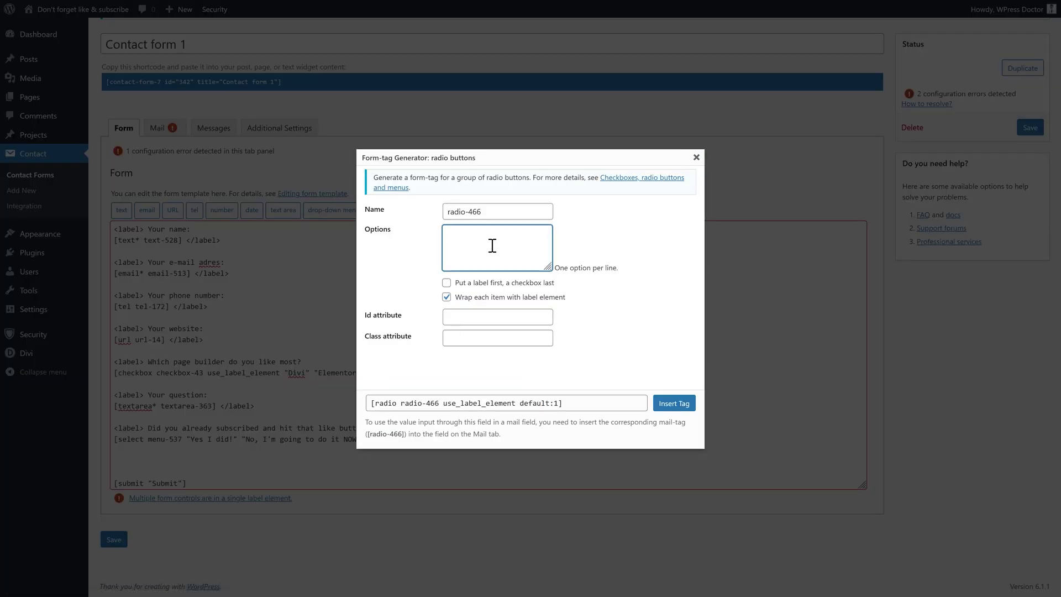
{"action": "type", "text": "A bit"}
{"action": "key", "text": "Return"}
{"action": "type", "text": "I like it"}
{"action": "key", "text": "Return"}
{"action": "type", "text": "I LOVE IT"}
{"action": "left_click", "coordinate": [491, 236]}
{"action": "key", "text": "super+period"}
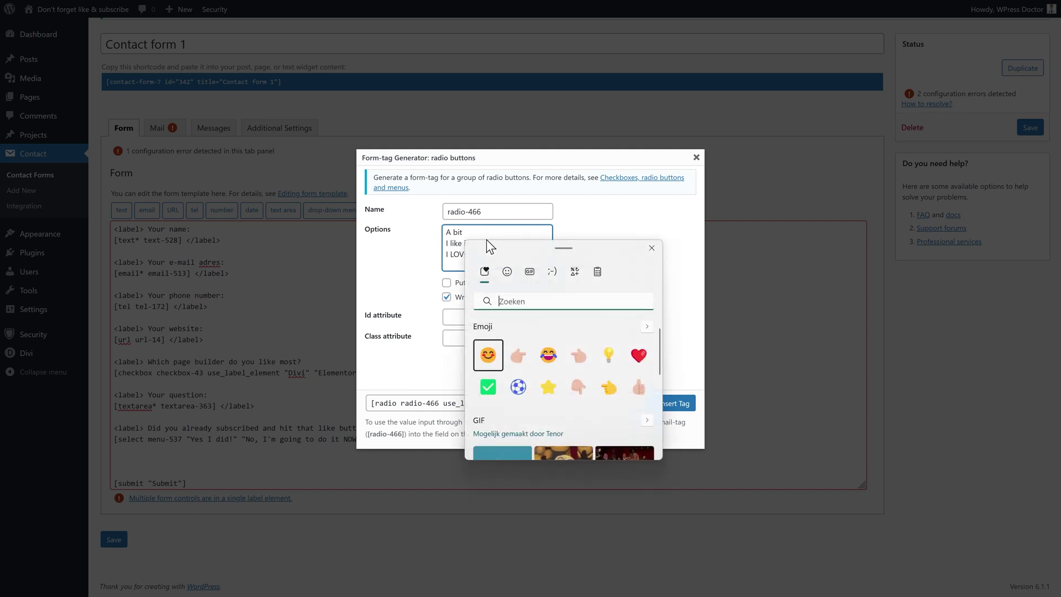
{"action": "left_click", "coordinate": [637, 387]}
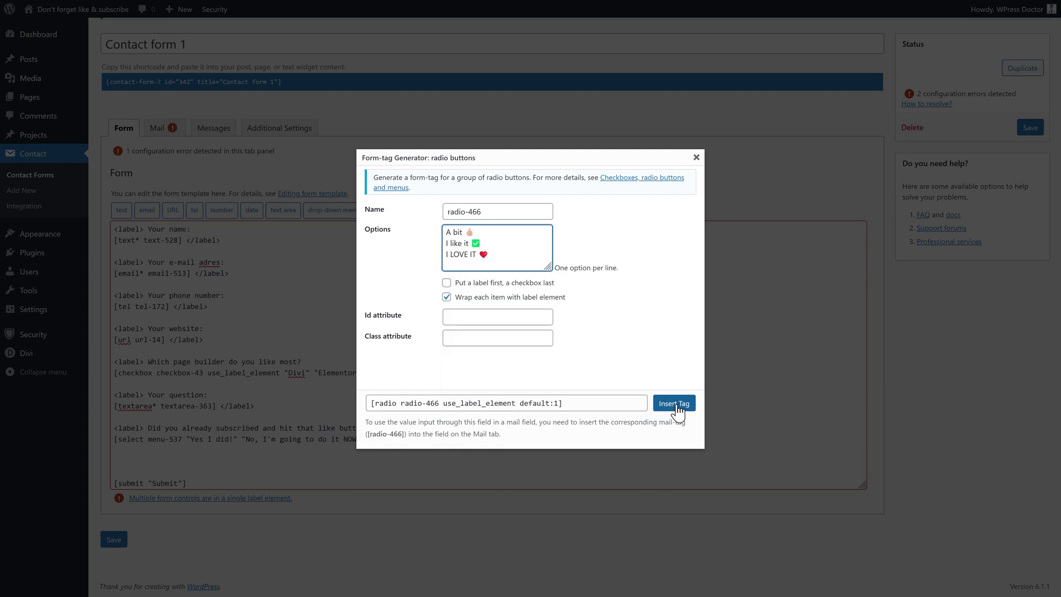
Insert the radio group with a "How do you like Contact Form 7" label line above it
{"action": "left_click", "coordinate": [676, 408]}
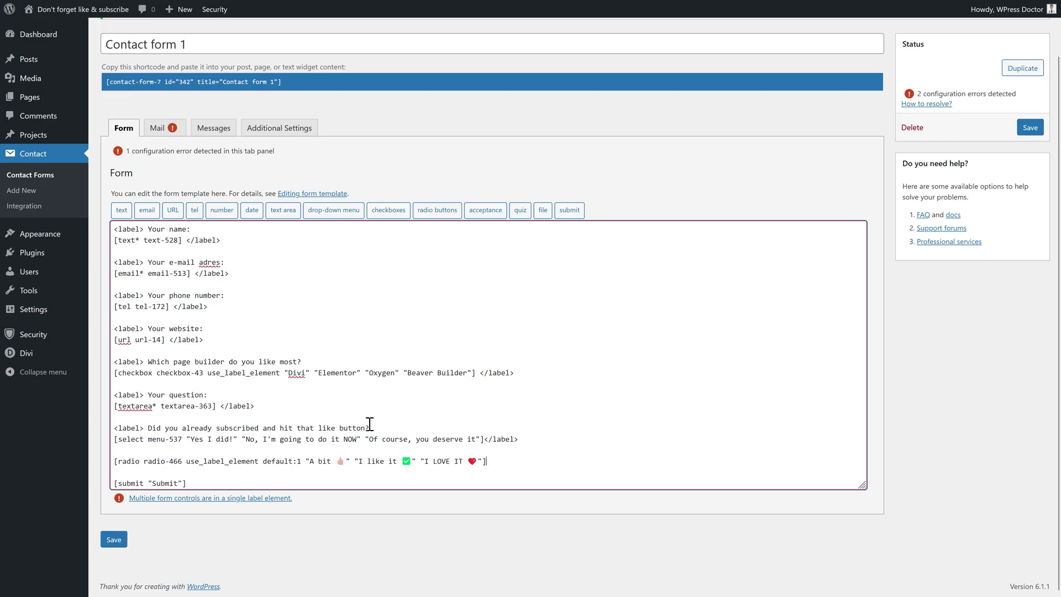
{"action": "left_click_drag", "start_coordinate": [145, 429], "coordinate": [114, 428]}
{"action": "key", "text": "ctrl+c"}
{"action": "left_click", "coordinate": [122, 460]}
{"action": "key", "text": "Return"}
{"action": "key", "text": "ctrl+v"}
{"action": "type", "text": "How do you like "}
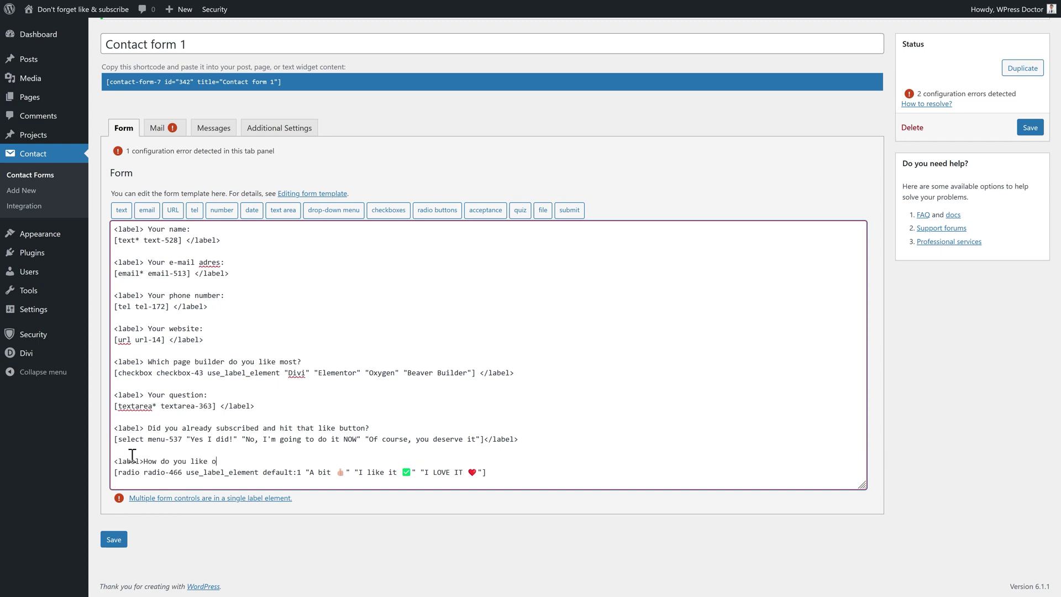
{"action": "type", "text": "COntact FOrm 7"}
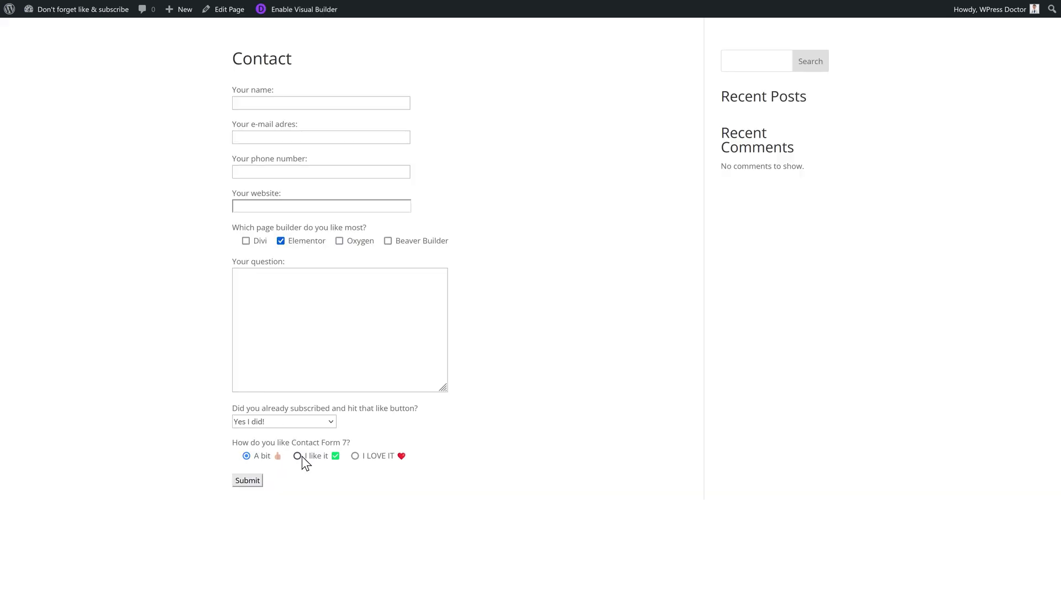
Try the I like it, I LOVE IT and A bit ratings on the live form
{"action": "left_click", "coordinate": [302, 457]}
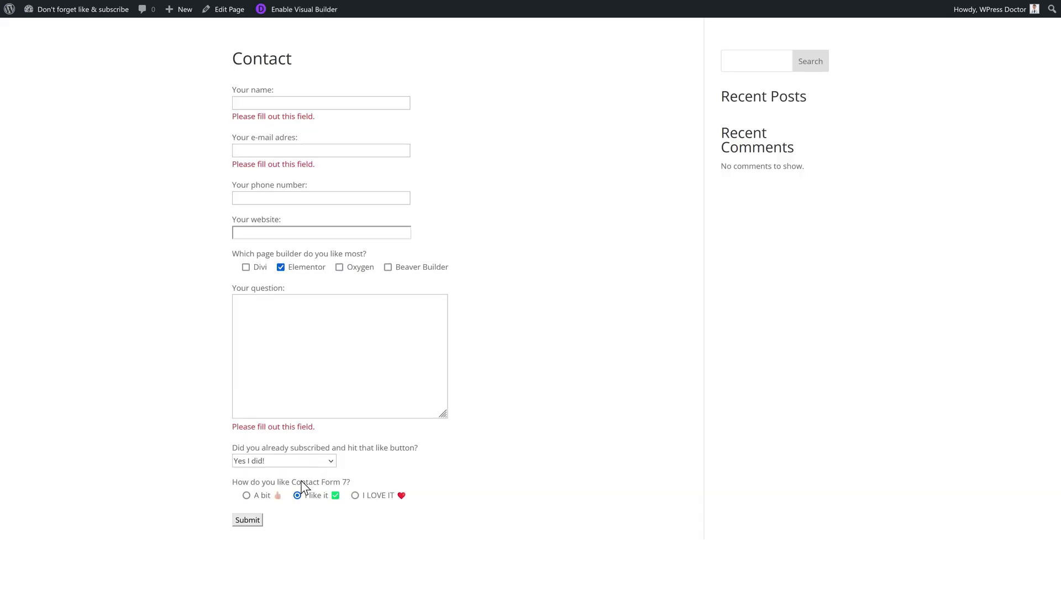
{"action": "left_click", "coordinate": [355, 496]}
{"action": "left_click", "coordinate": [247, 496]}
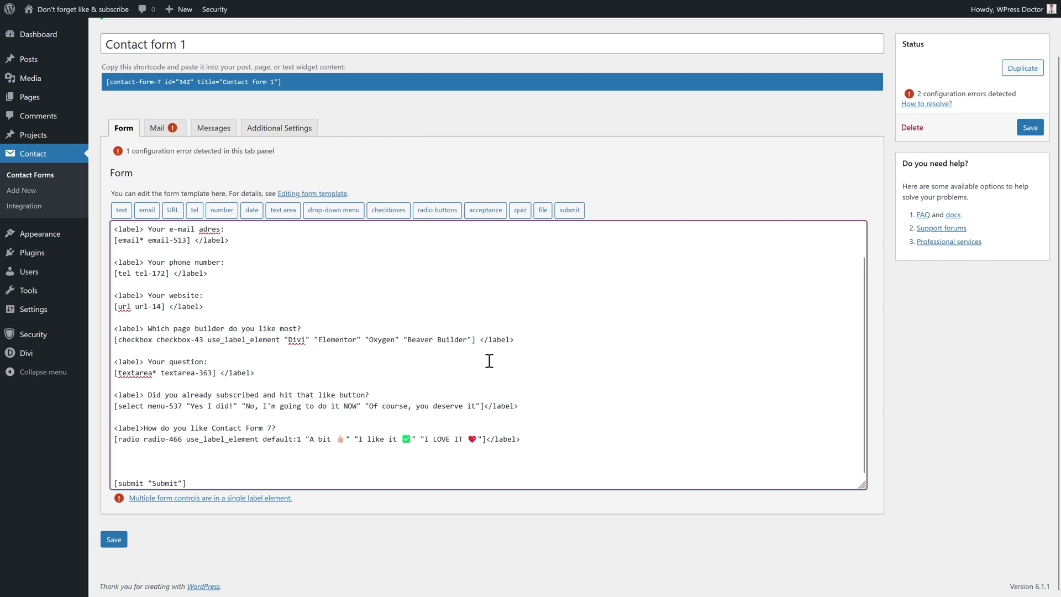
Create a required acceptance checkbox reading "to spam me every single day for the rest of my life"
{"action": "left_click", "coordinate": [487, 211]}
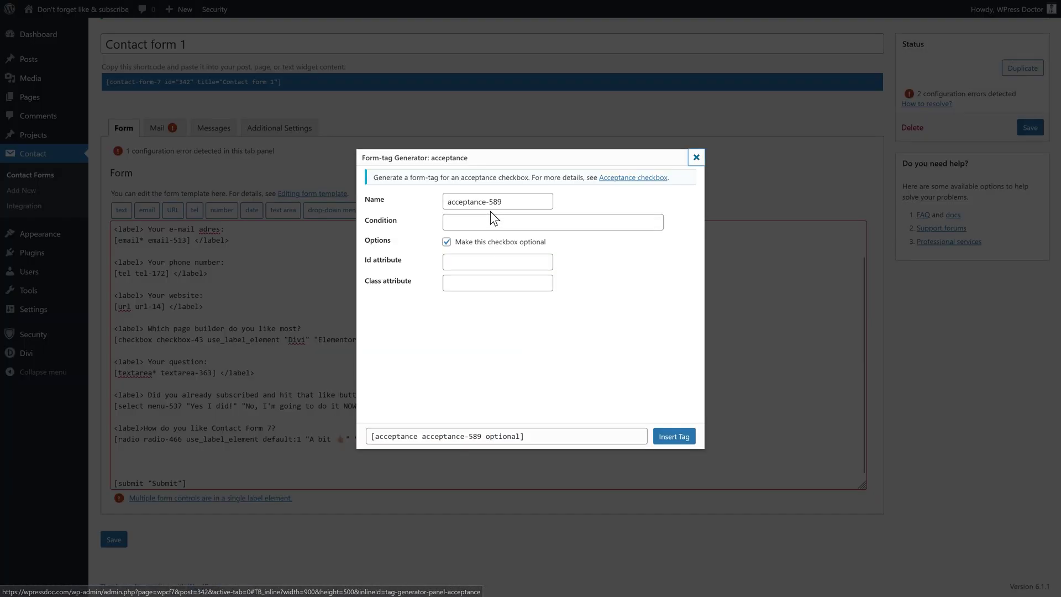
{"action": "left_click", "coordinate": [482, 222]}
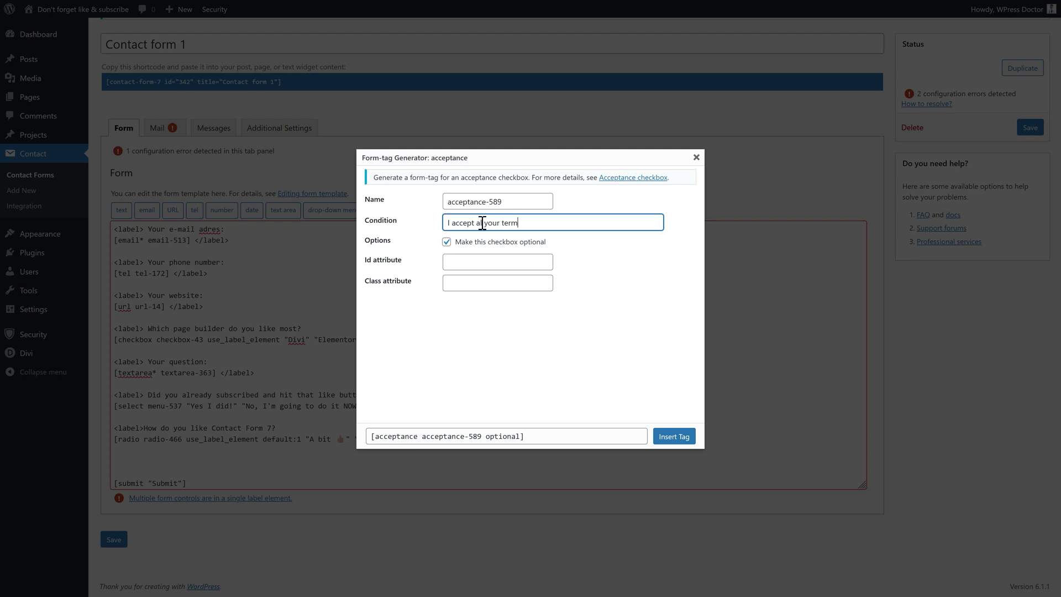
{"action": "type", "text": "to spam me every single day for the rest of my life"}
{"action": "key", "text": "Tab"}
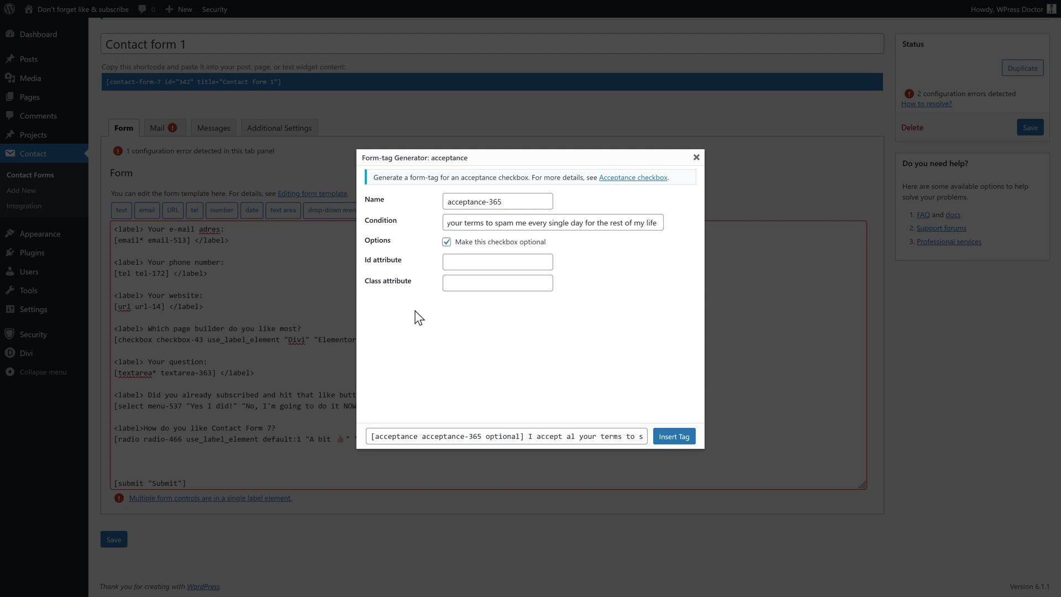
{"action": "left_click", "coordinate": [379, 243]}
{"action": "left_click", "coordinate": [447, 244]}
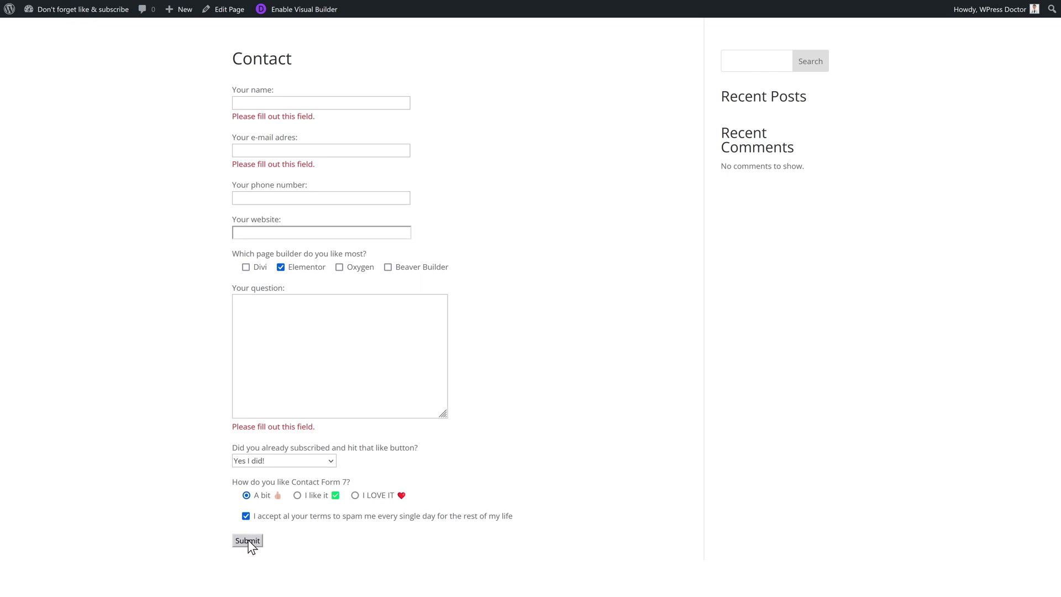
Wrap "your terms" in the acceptance text with a link to /privacy-policy/
{"action": "left_click", "coordinate": [287, 523]}
{"action": "left_click_drag", "start_coordinate": [283, 520], "coordinate": [333, 520]}
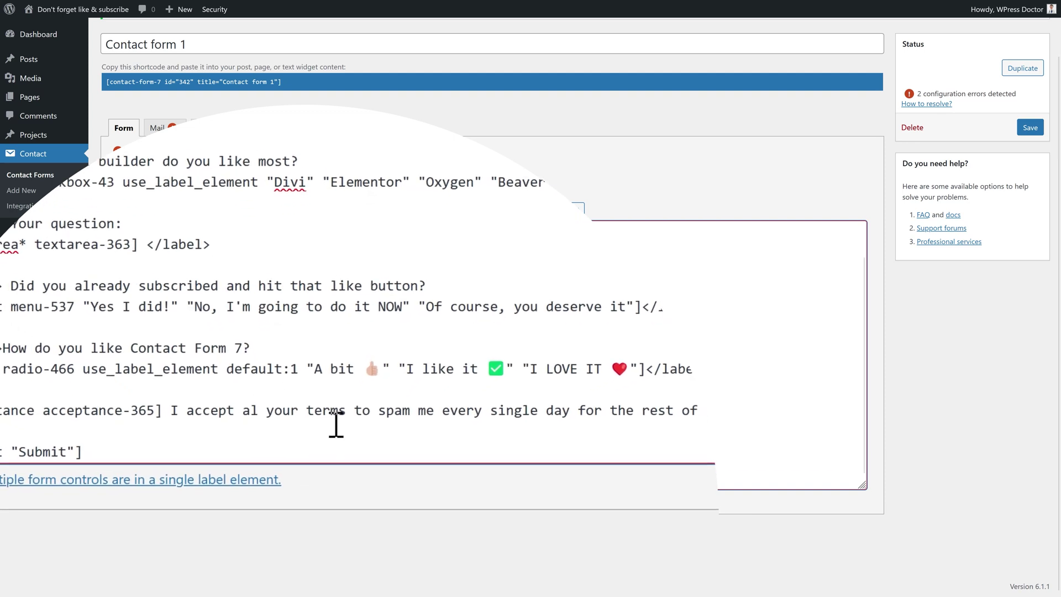
{"action": "type", "text": "<a"}
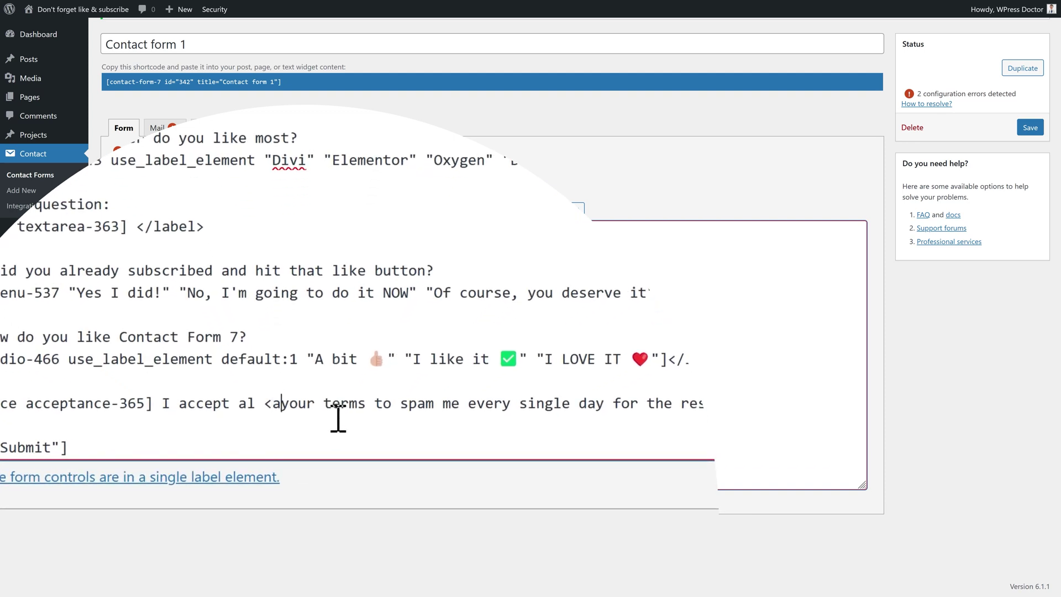
{"action": "type", "text": " href"}
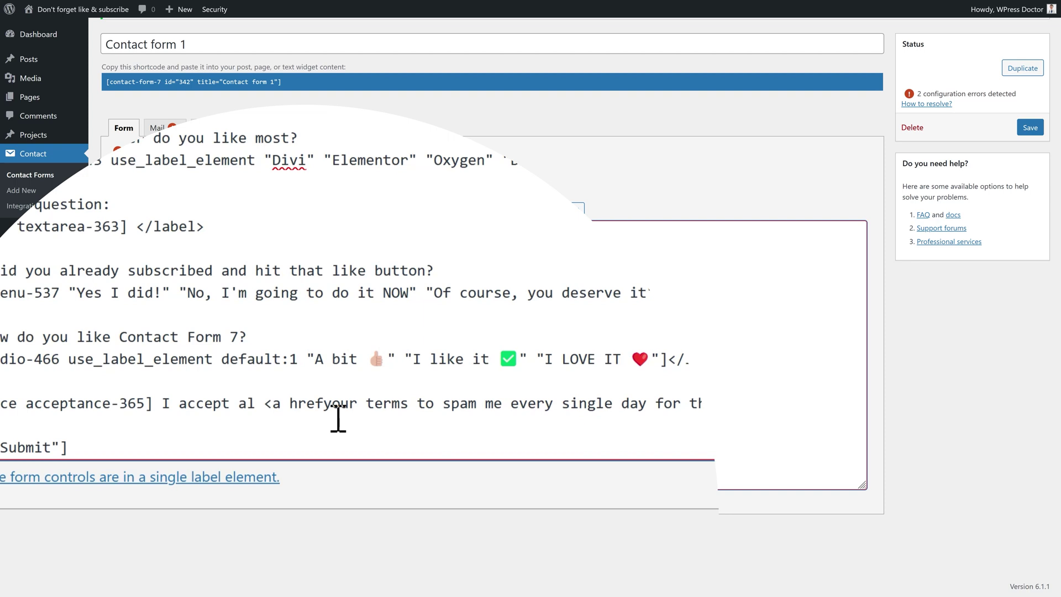
{"action": "type", "text": "=\""}
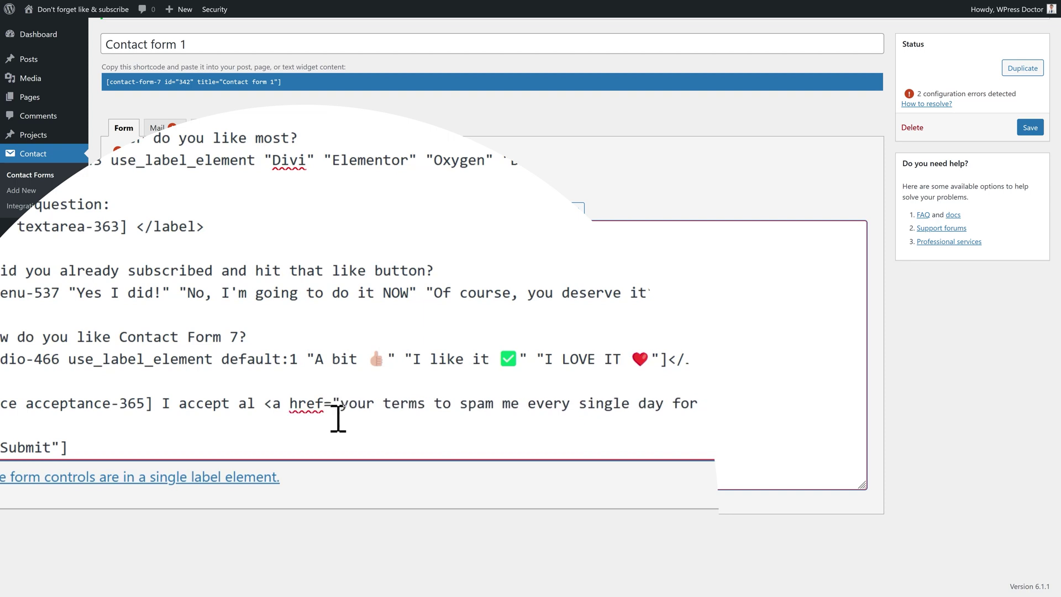
{"action": "type", "text": "/priva"}
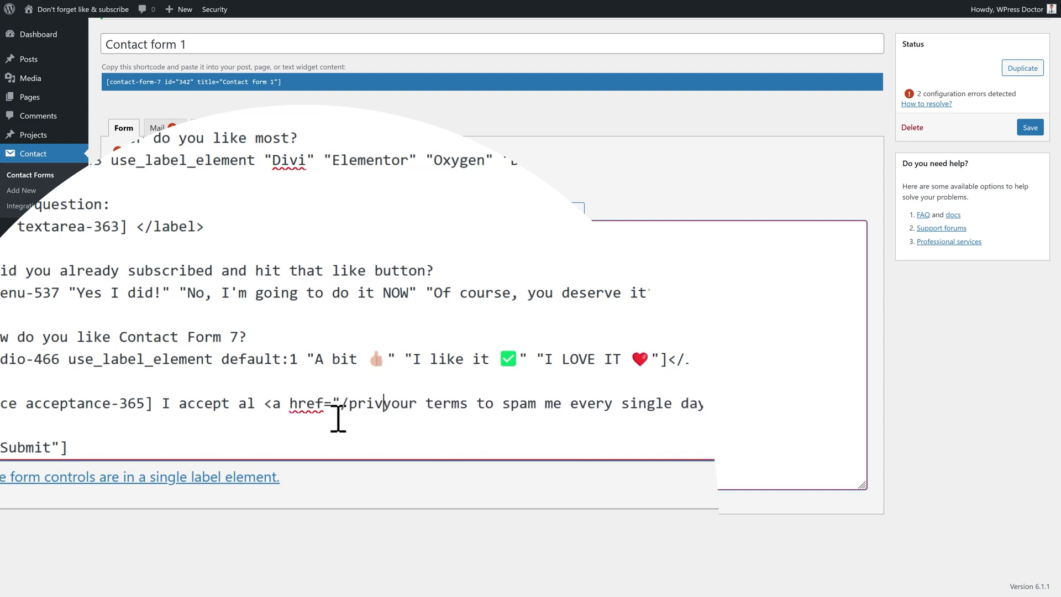
{"action": "type", "text": "cy-policy"}
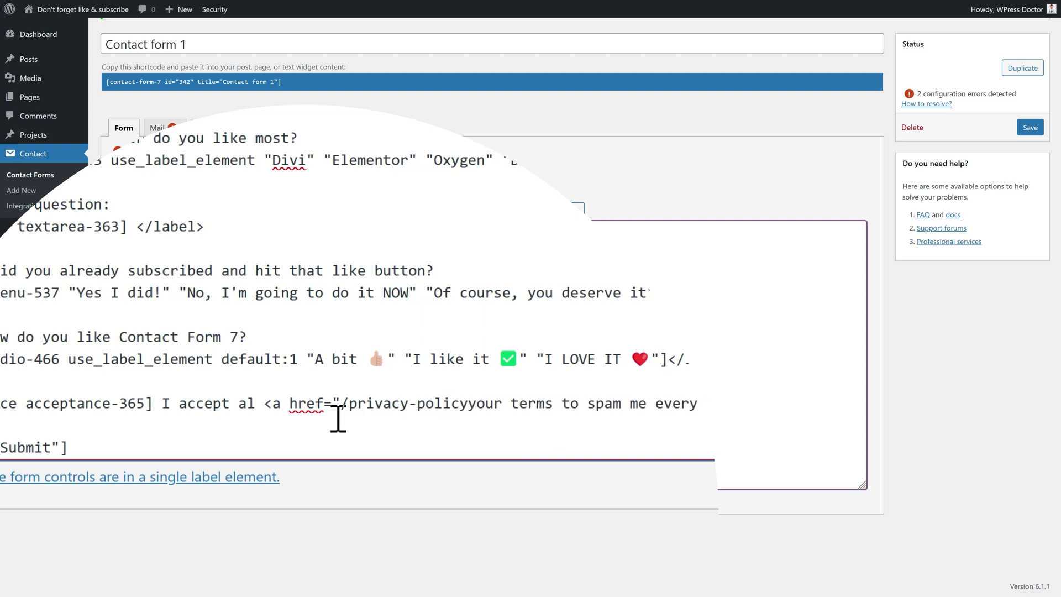
{"action": "type", "text": "/"}
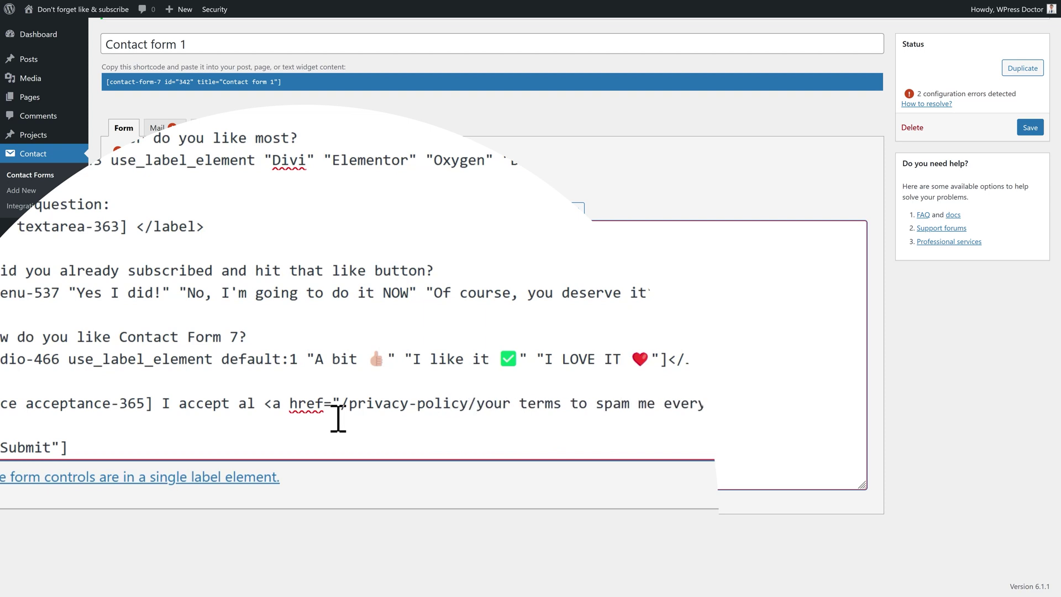
{"action": "type", "text": "\""}
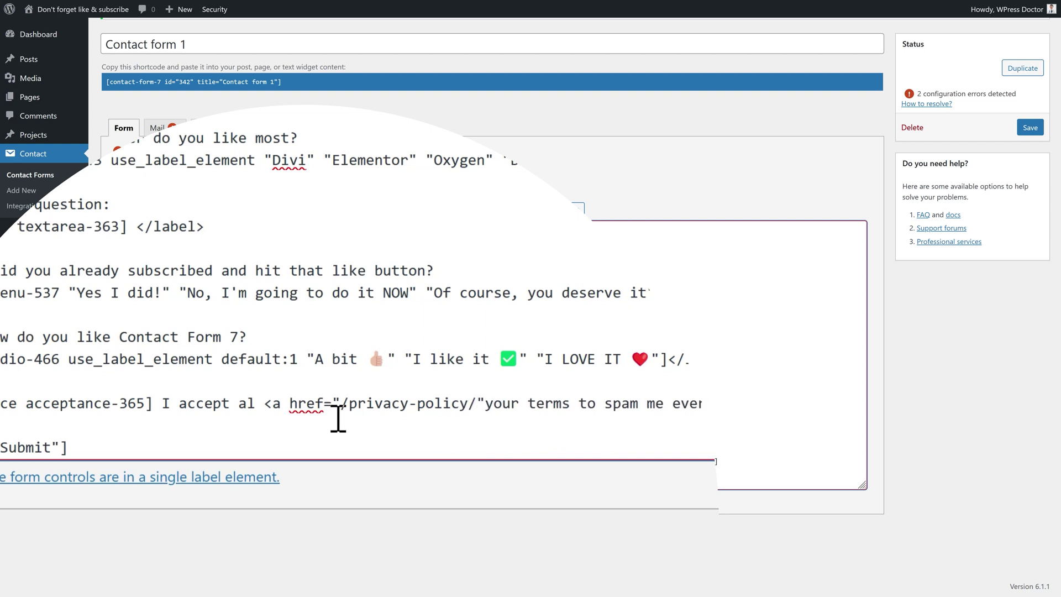
{"action": "type", "text": ">"}
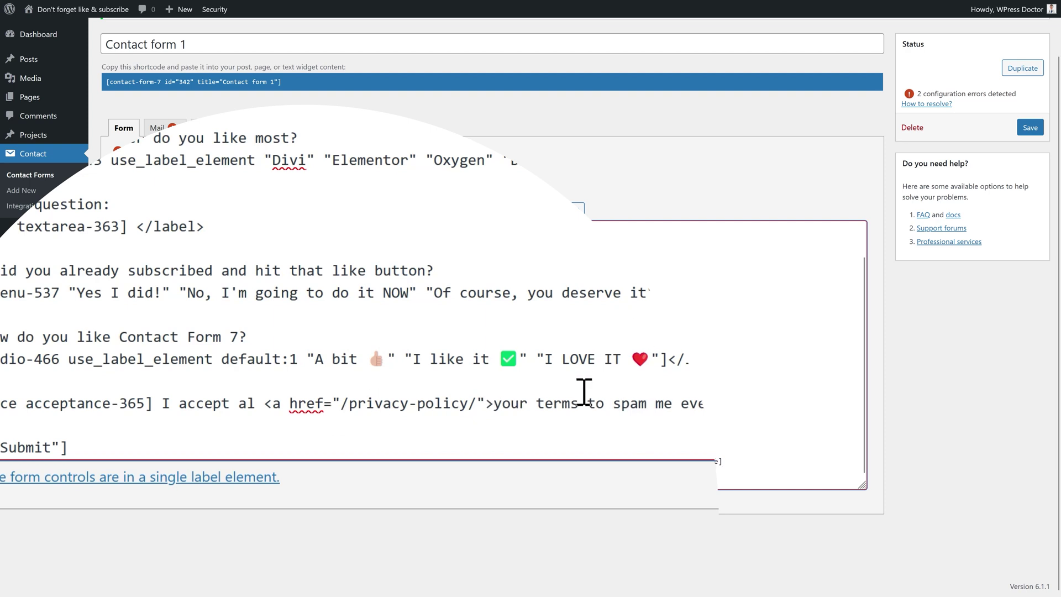
{"action": "left_click", "coordinate": [579, 406]}
{"action": "type", "text": "</a>"}
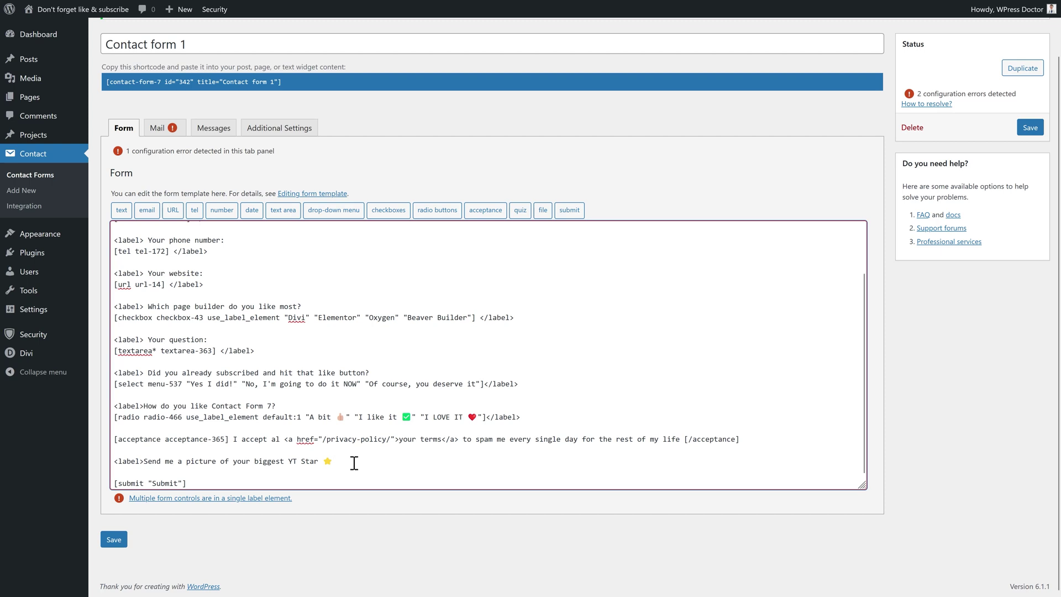
Cut the submit line out of the form template
{"action": "key", "text": "Down"}
{"action": "key", "text": "ctrl+shift+End"}
{"action": "key", "text": "ctrl+x"}
Insert a file upload field accepting .jpg, .png and .gif under the YT Star label
{"action": "left_click", "coordinate": [542, 220]}
{"action": "left_click", "coordinate": [469, 243]}
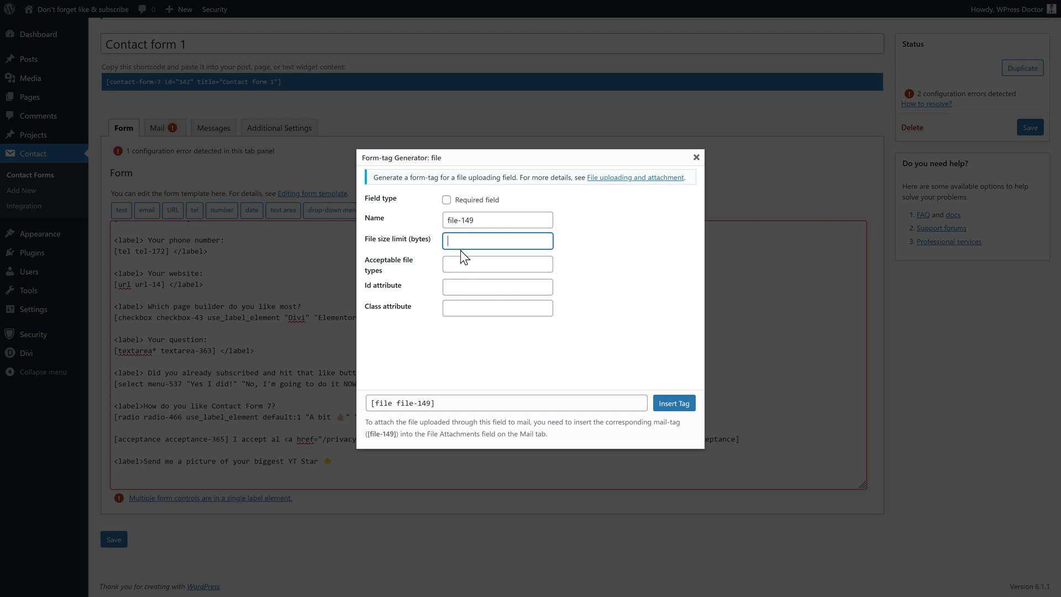
{"action": "left_click", "coordinate": [468, 266]}
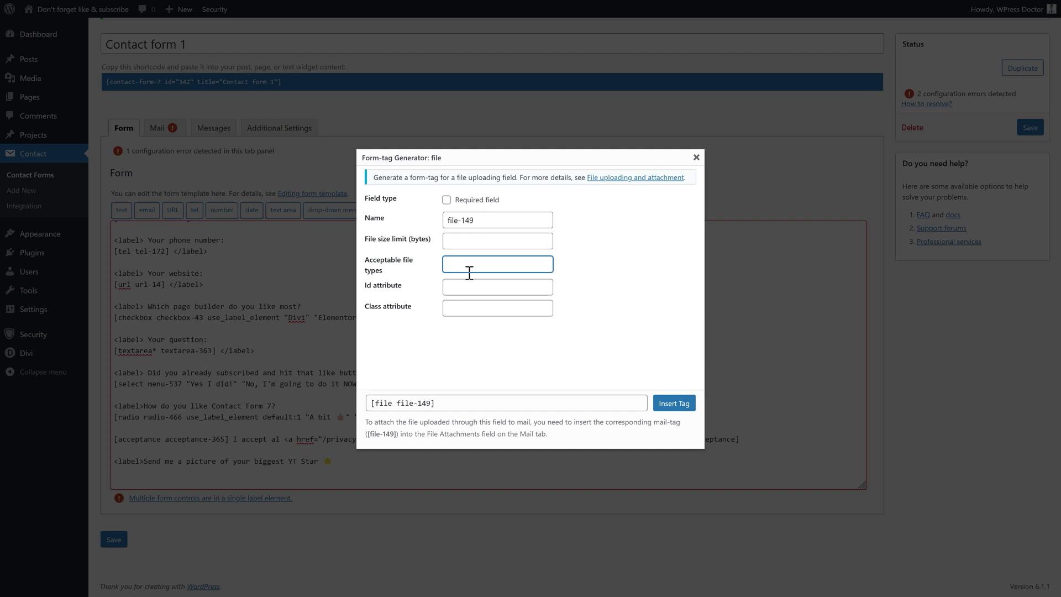
{"action": "type", "text": ".jop"}
{"action": "left_click", "coordinate": [674, 404]}
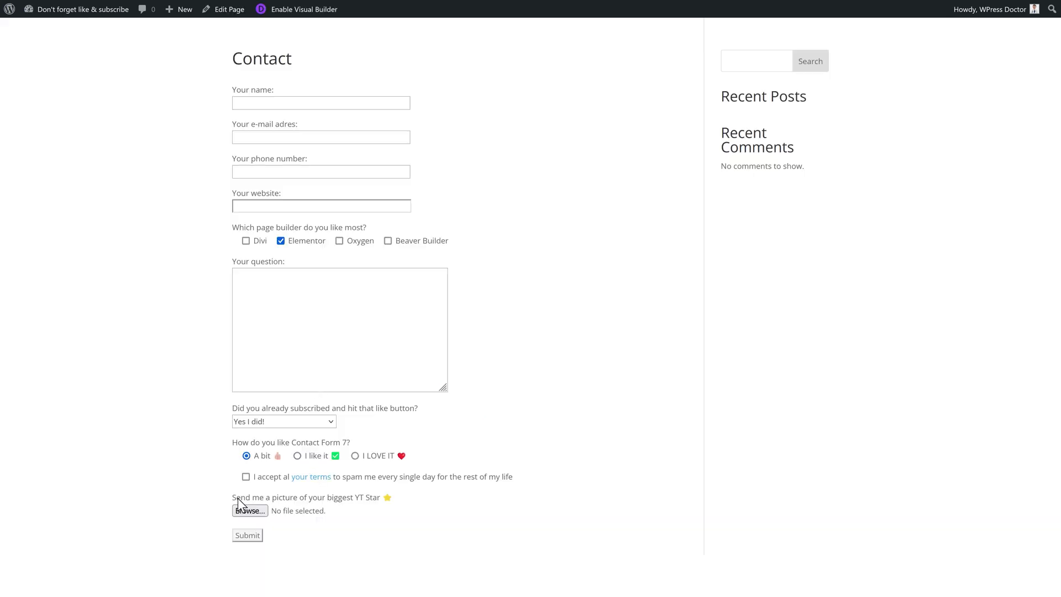
{"action": "left_click_drag", "start_coordinate": [238, 499], "coordinate": [396, 504]}
{"action": "left_click", "coordinate": [399, 505]}
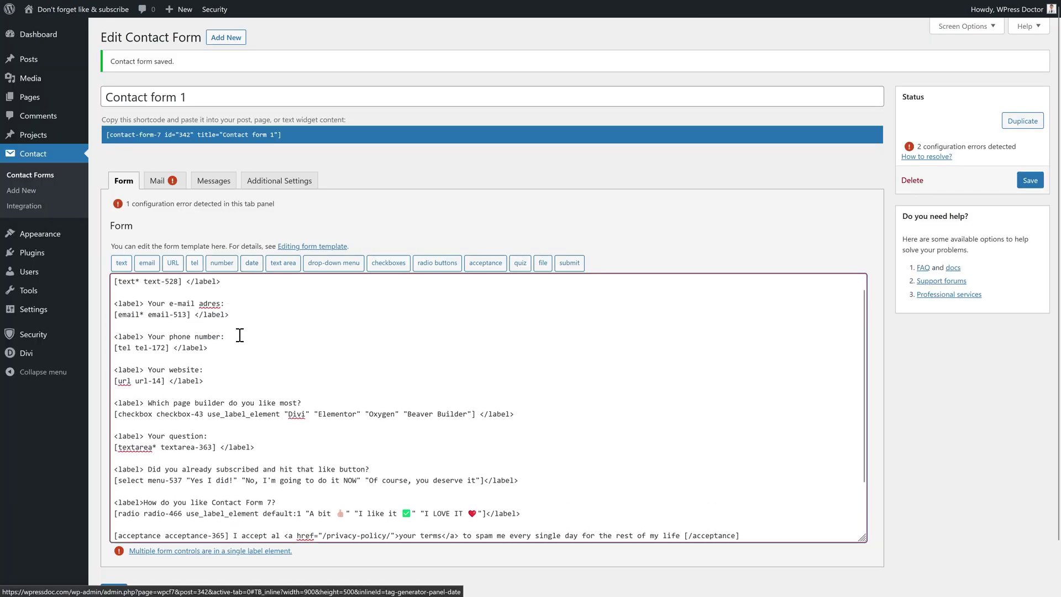
Add an "On which date you want to contact me?" line with a date field limited to 26 Jan–24 Feb 2023
{"action": "left_click", "coordinate": [238, 347]}
{"action": "key", "text": "Return"}
{"action": "key", "text": "Return"}
{"action": "type", "text": "<label> On which date you want to"}
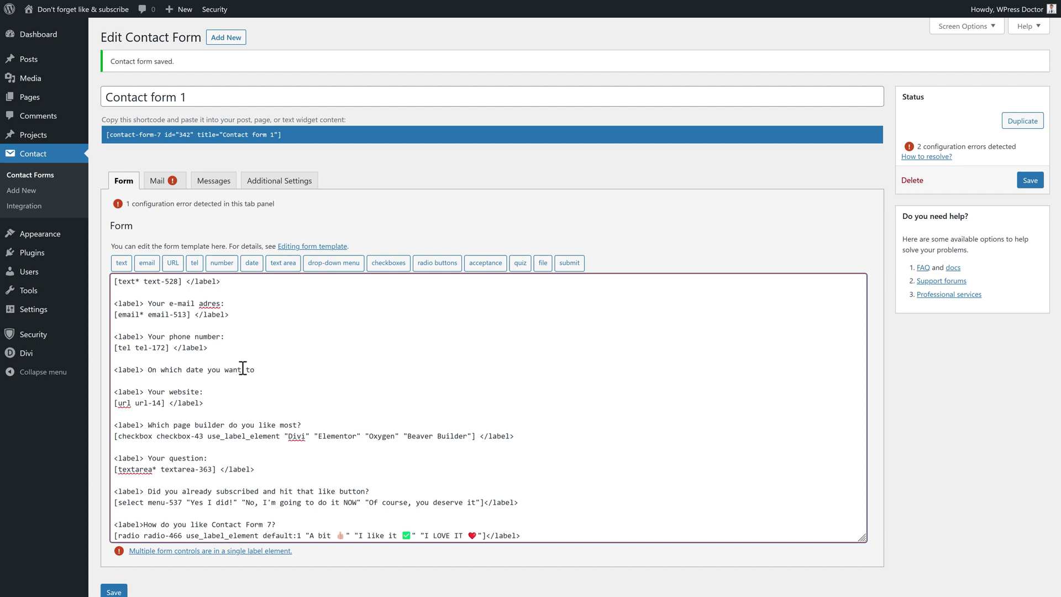
{"action": "type", "text": " contact me?"}
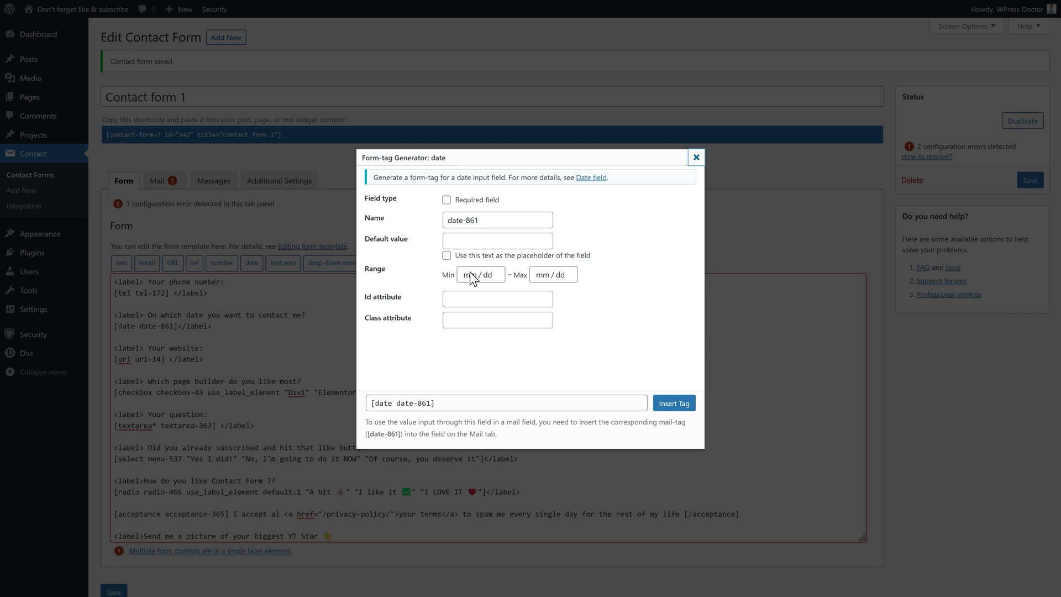
{"action": "left_click", "coordinate": [472, 274]}
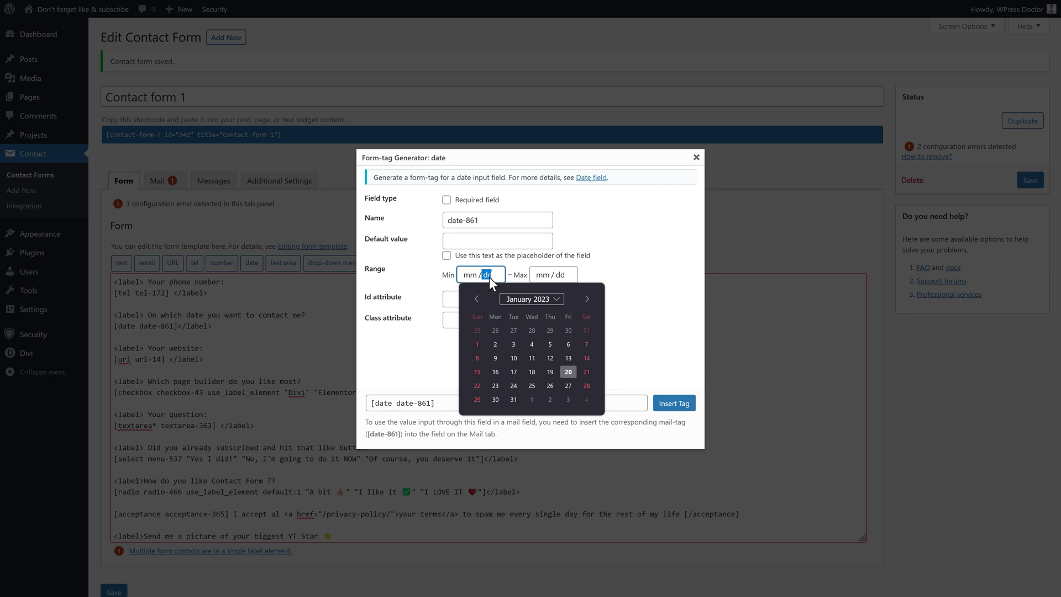
{"action": "left_click", "coordinate": [550, 386]}
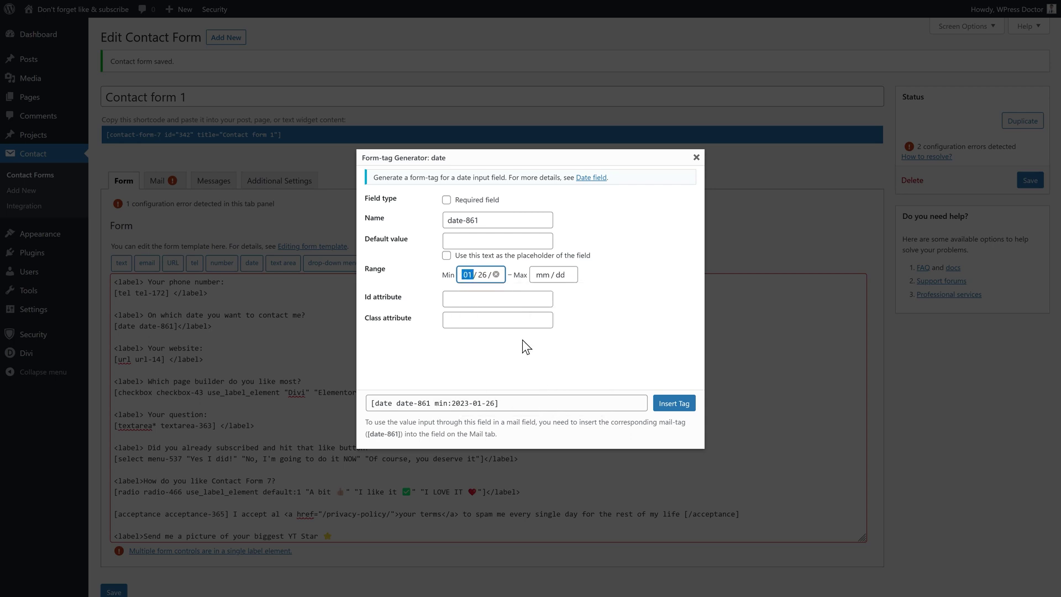
{"action": "left_click", "coordinate": [544, 275]}
{"action": "left_click", "coordinate": [660, 299]}
{"action": "left_click", "coordinate": [641, 372]}
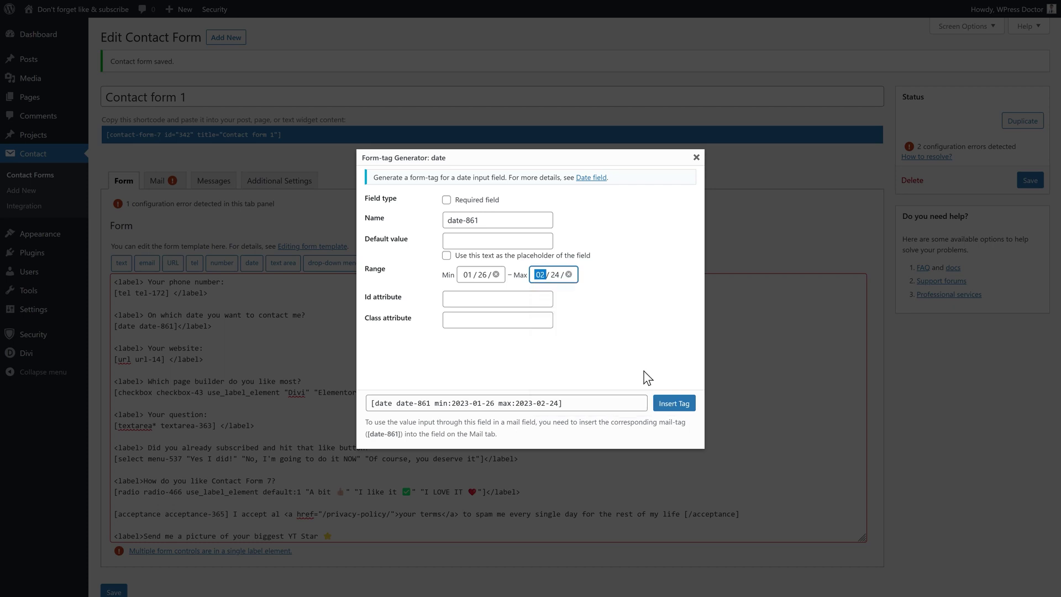
{"action": "left_click", "coordinate": [671, 407]}
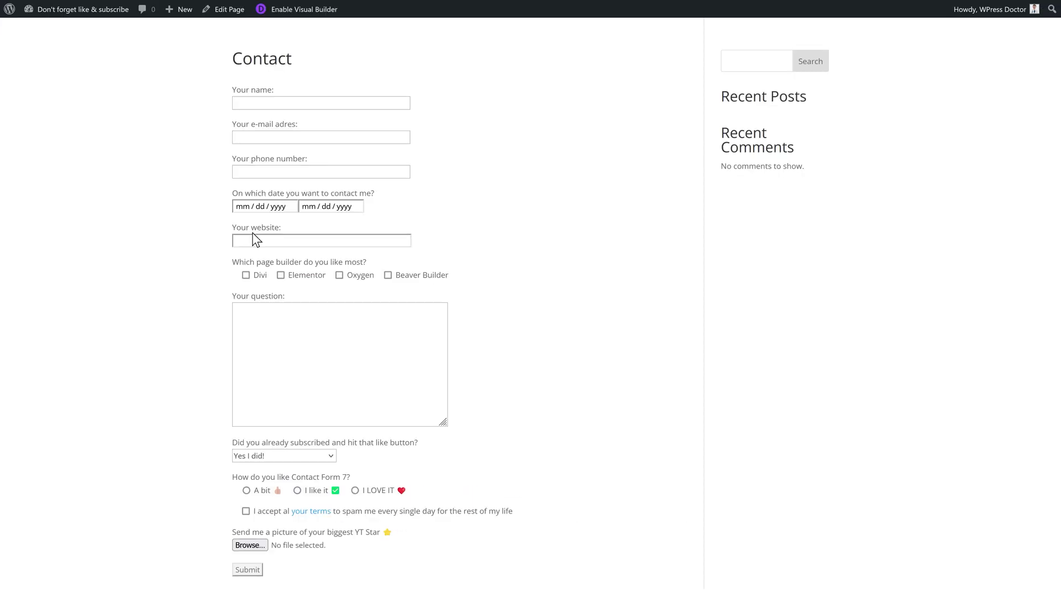
Test the date limits on the live form, picking 27 January 2023
{"action": "left_click", "coordinate": [261, 207]}
{"action": "left_click", "coordinate": [241, 207]}
{"action": "left_click", "coordinate": [308, 296]}
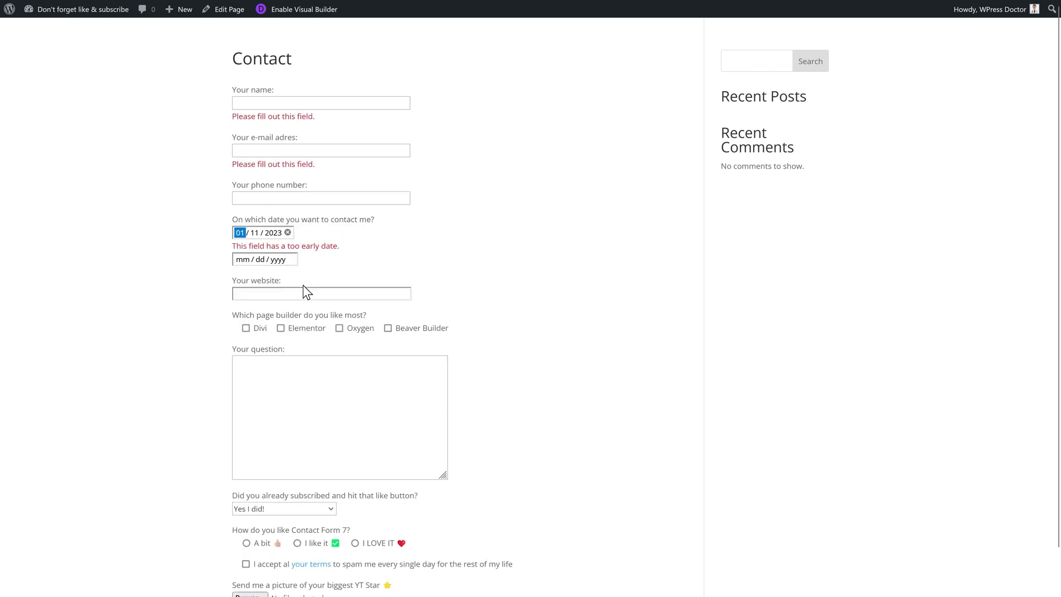
{"action": "left_click", "coordinate": [243, 235]}
{"action": "left_click", "coordinate": [344, 342]}
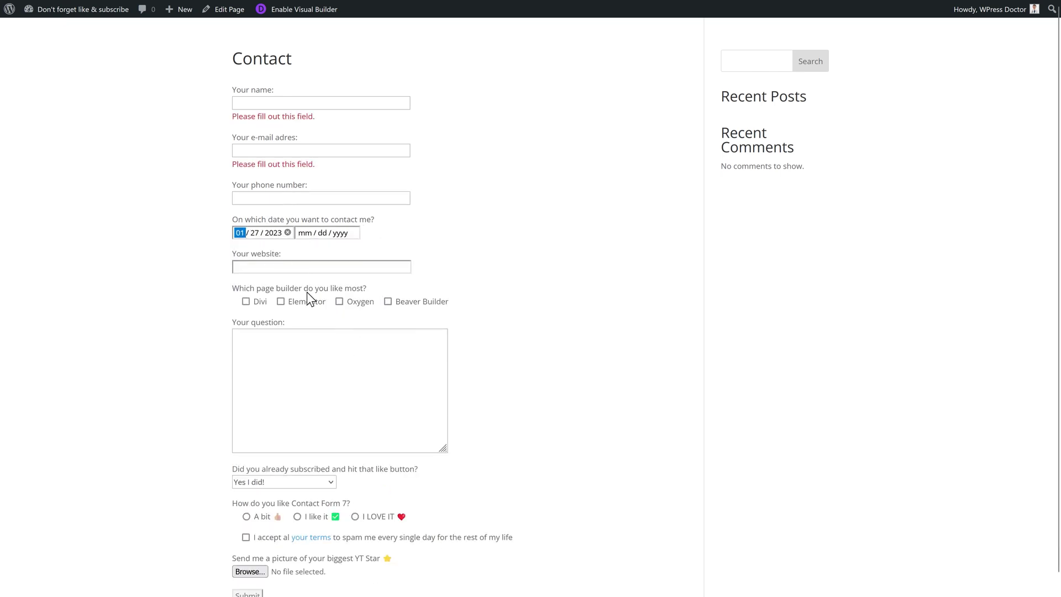
{"action": "left_click", "coordinate": [304, 233]}
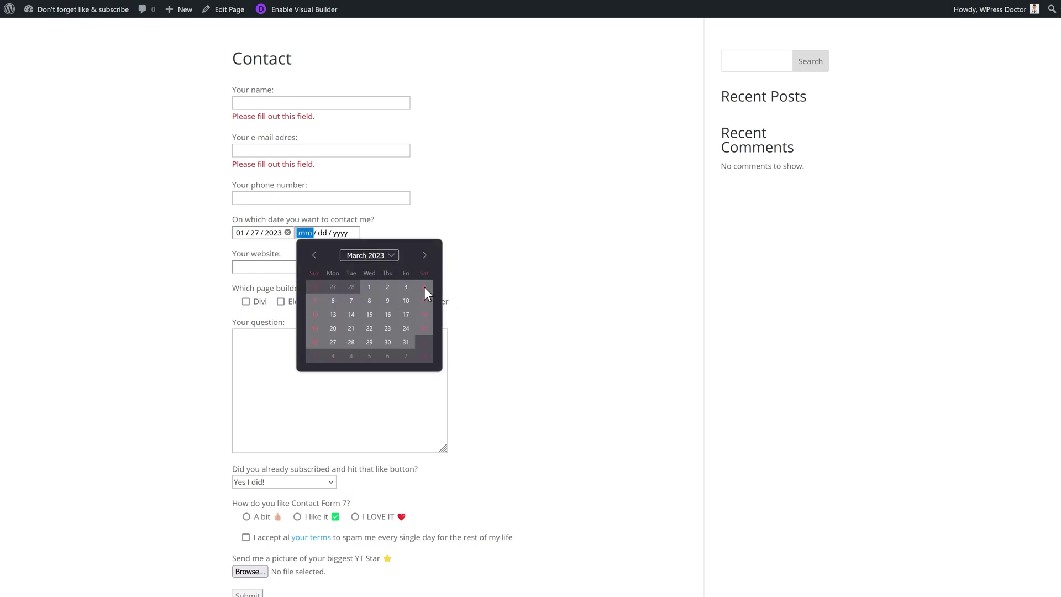
{"action": "left_click", "coordinate": [314, 255]}
{"action": "left_click", "coordinate": [425, 256]}
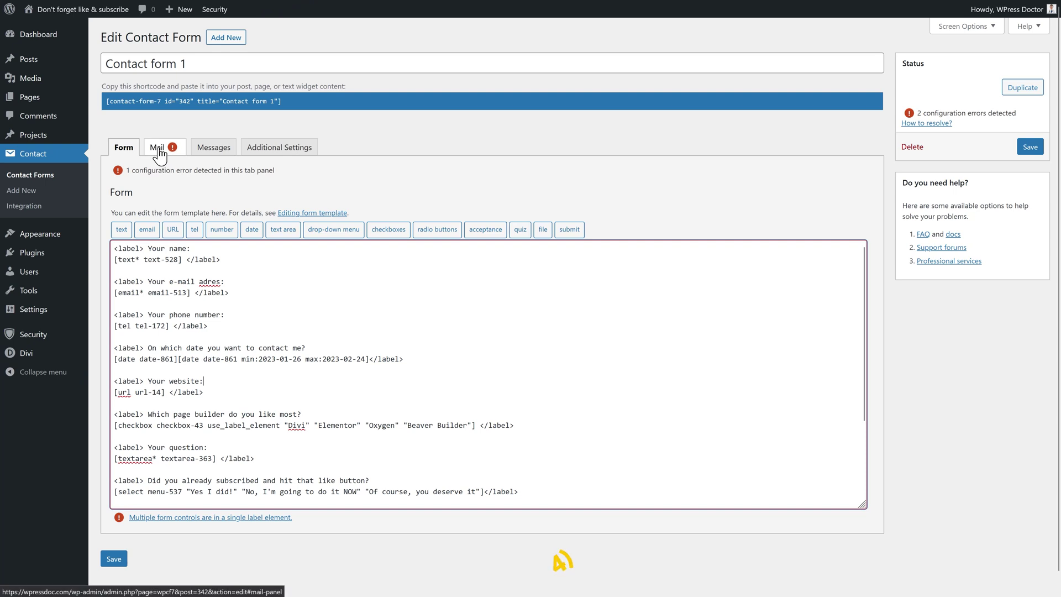
Replace the notification recipient with a new e-mail address on the Mail tab
{"action": "left_click", "coordinate": [161, 148]}
{"action": "scroll", "coordinate": [322, 290], "scroll_direction": "down", "scroll_amount": 1}
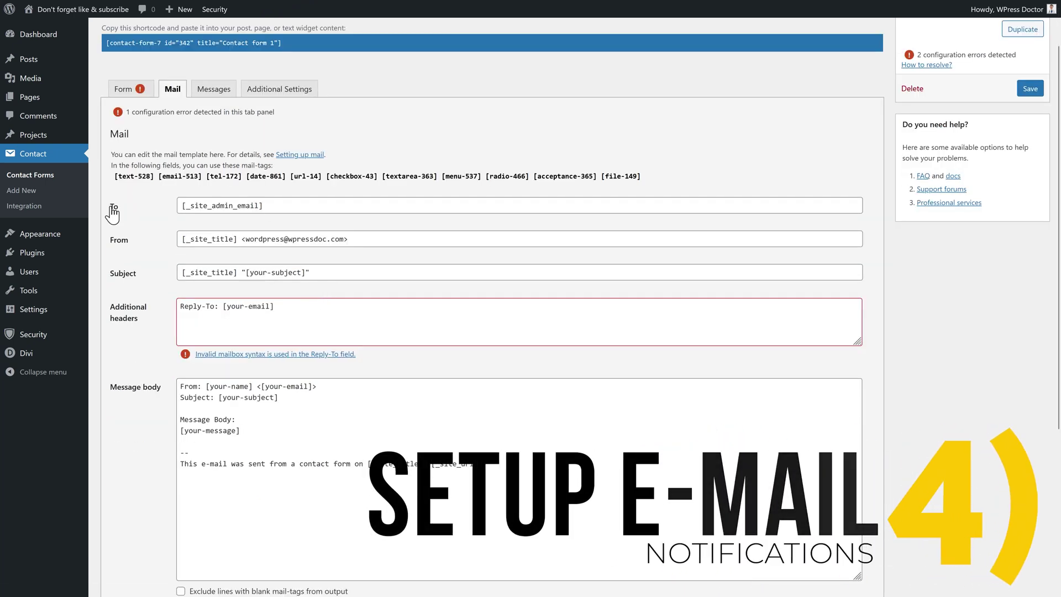
{"action": "left_click", "coordinate": [265, 206]}
{"action": "triple_click", "coordinate": [251, 207]}
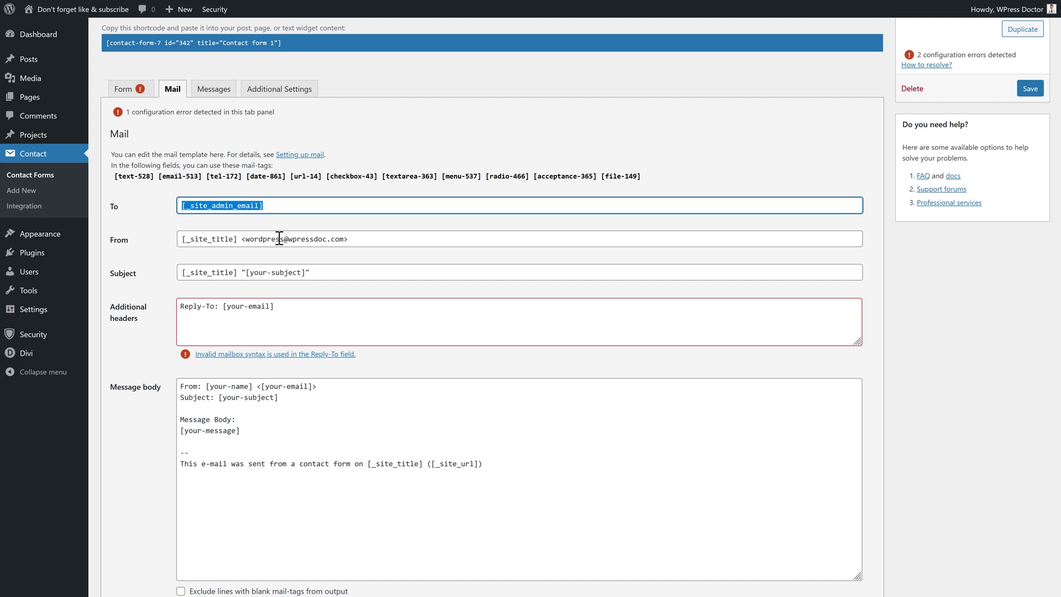
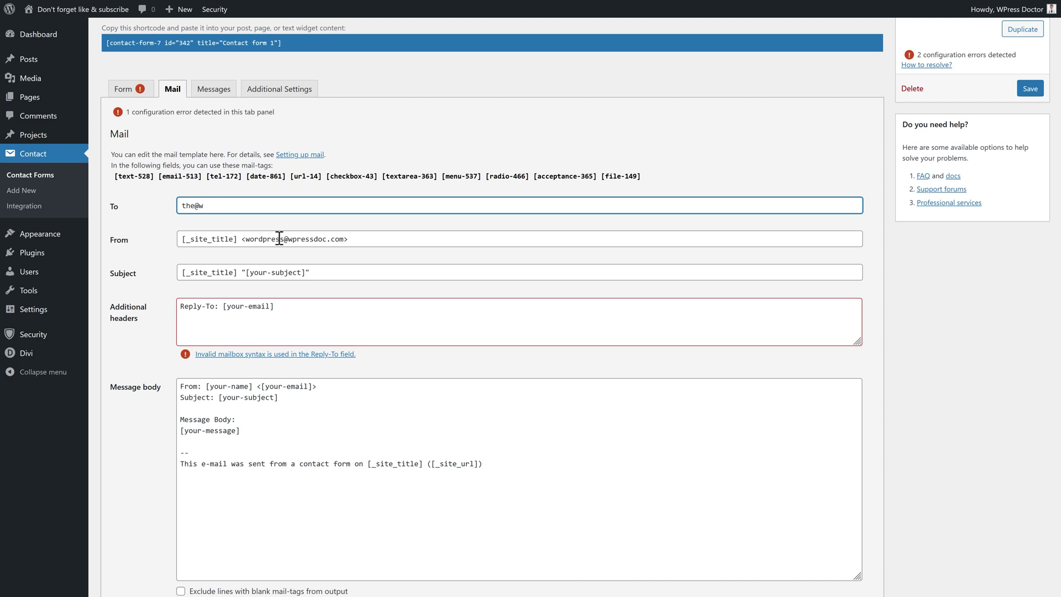
Set the sender to "From website" at the info address and the subject to "New filled in contact form"
{"action": "left_click", "coordinate": [271, 239]}
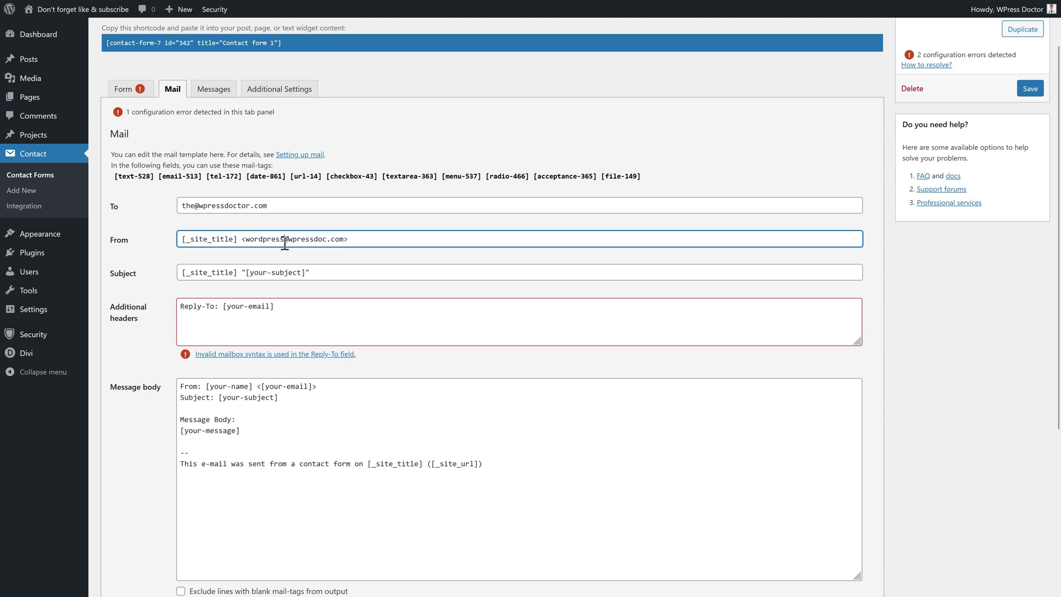
{"action": "left_click_drag", "start_coordinate": [284, 239], "coordinate": [245, 239]}
{"action": "type", "text": "tact"}
{"action": "left_click_drag", "start_coordinate": [278, 239], "coordinate": [244, 239]}
{"action": "type", "text": "info"}
{"action": "left_click_drag", "start_coordinate": [238, 239], "coordinate": [180, 240]}
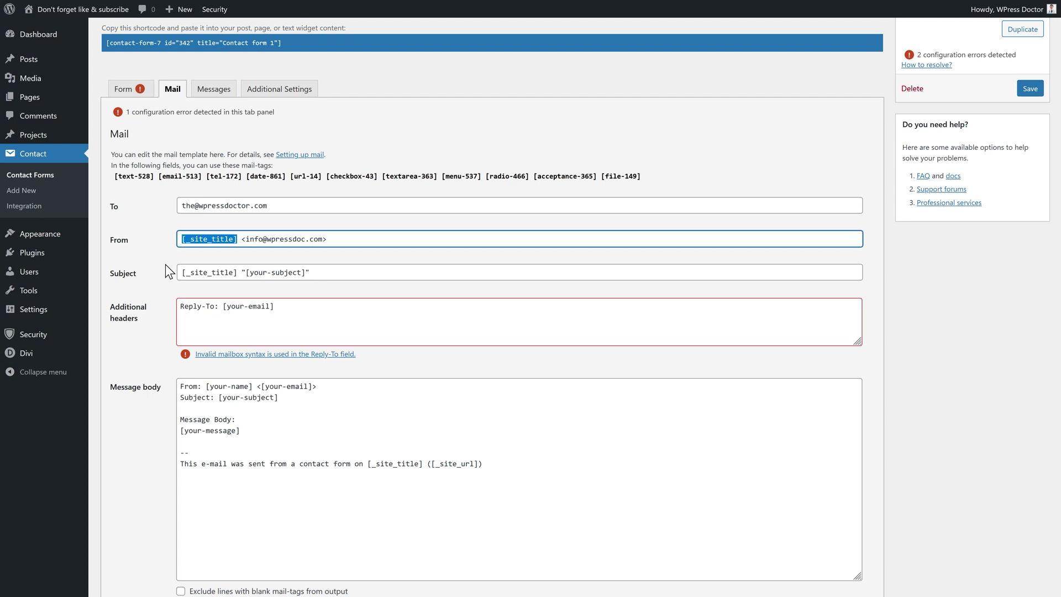
{"action": "type", "text": "From website"}
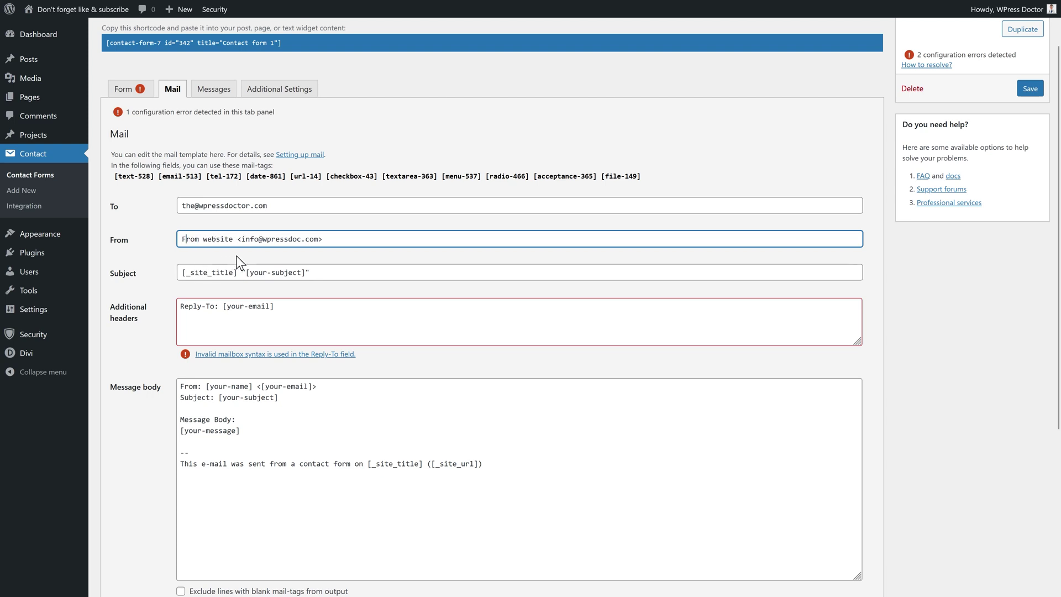
{"action": "left_click", "coordinate": [233, 259]}
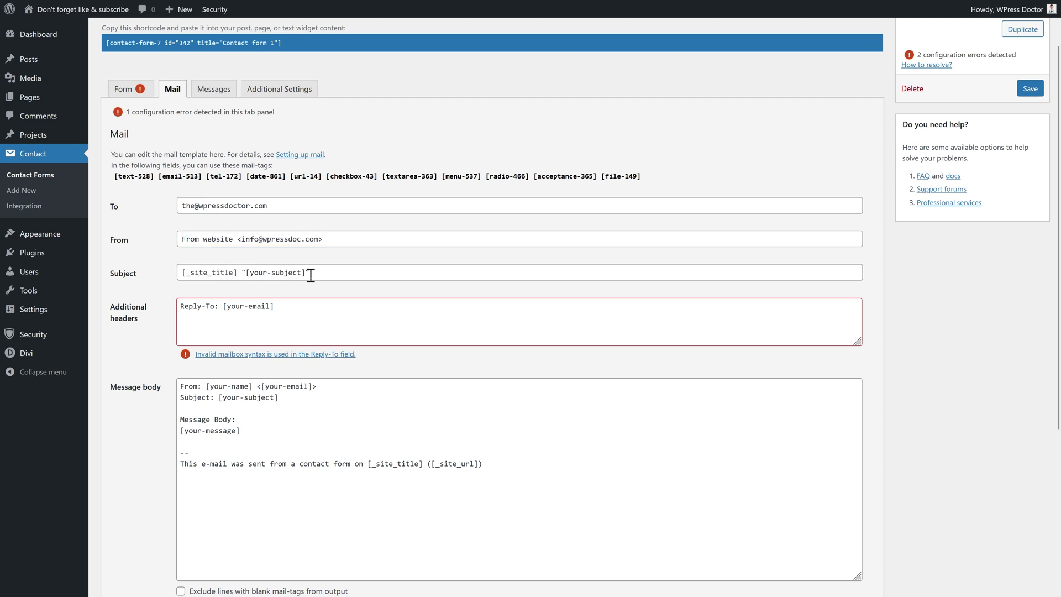
{"action": "triple_click", "coordinate": [270, 275]}
{"action": "type", "text": "New filled in contact form"}
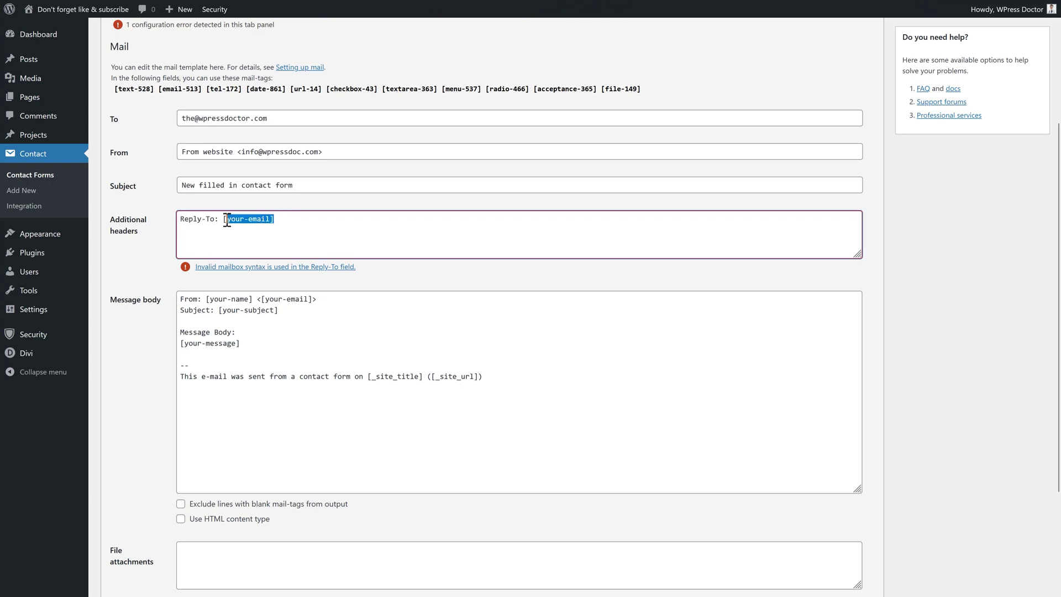
Copy the email field name email-513 from the form template
{"action": "scroll", "coordinate": [241, 231], "scroll_direction": "up", "scroll_amount": 2}
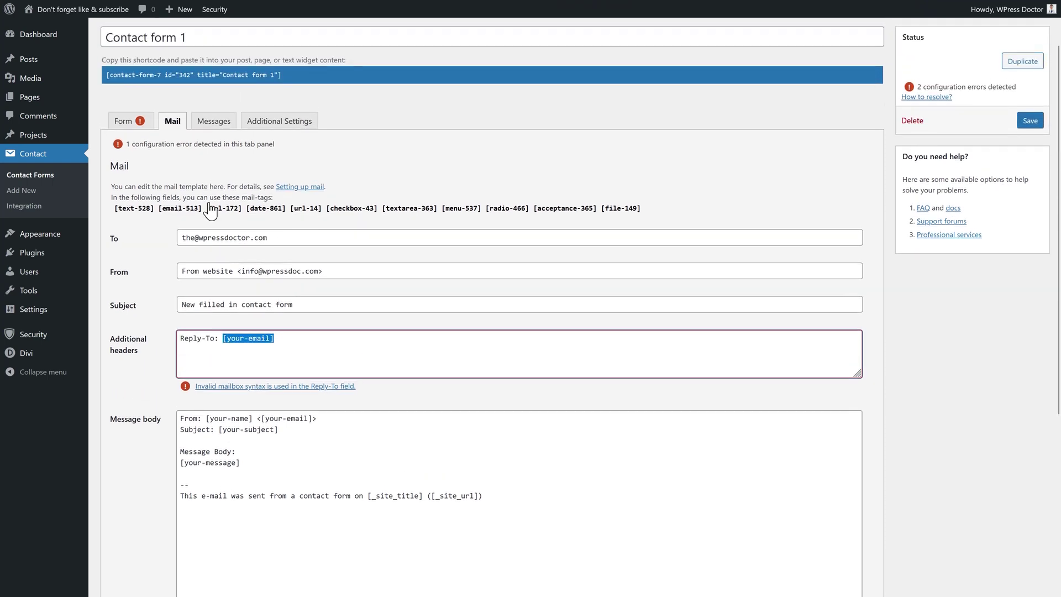
{"action": "left_click", "coordinate": [135, 124]}
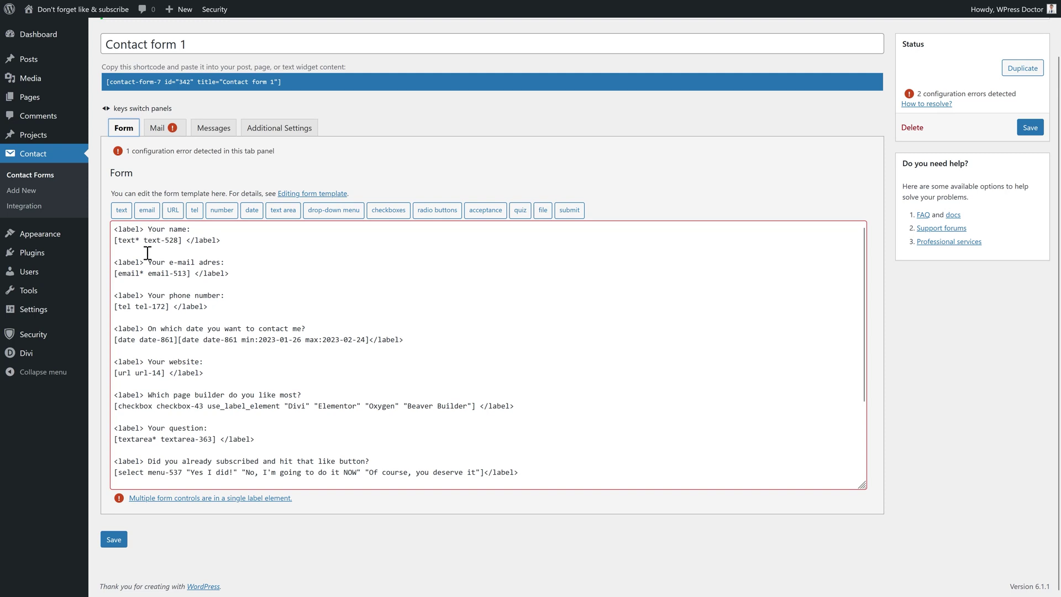
{"action": "left_click_drag", "start_coordinate": [148, 273], "coordinate": [186, 274]}
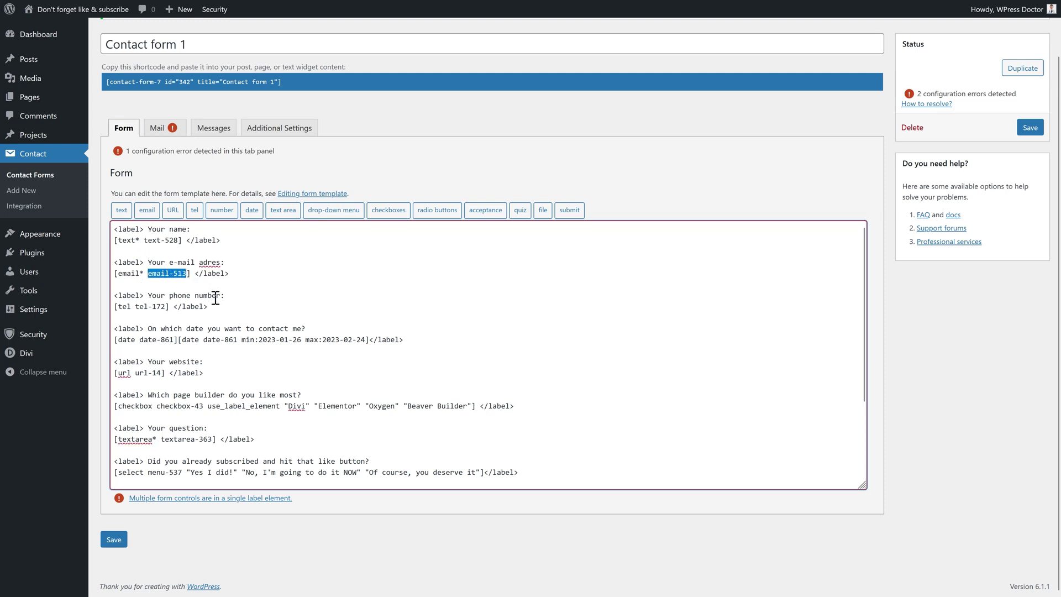
{"action": "right_click", "coordinate": [182, 283]}
{"action": "left_click", "coordinate": [212, 340]}
Replace your-email in the Reply-To header with the copied email-513
{"action": "left_click", "coordinate": [161, 129]}
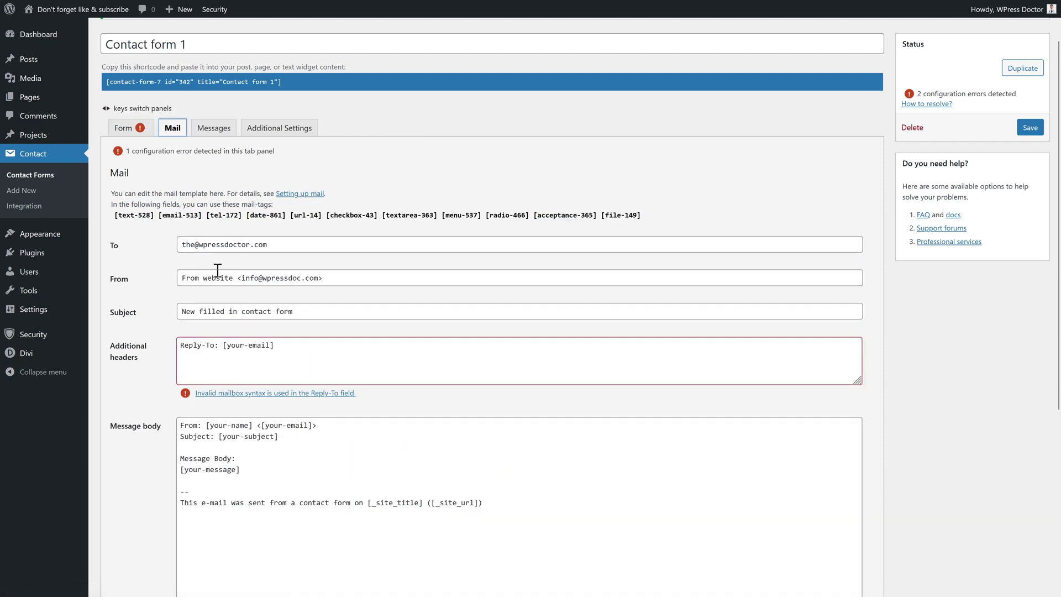
{"action": "left_click_drag", "start_coordinate": [223, 346], "coordinate": [226, 346]}
{"action": "left_click", "coordinate": [267, 347]}
{"action": "right_click", "coordinate": [244, 347]}
{"action": "left_click", "coordinate": [280, 427]}
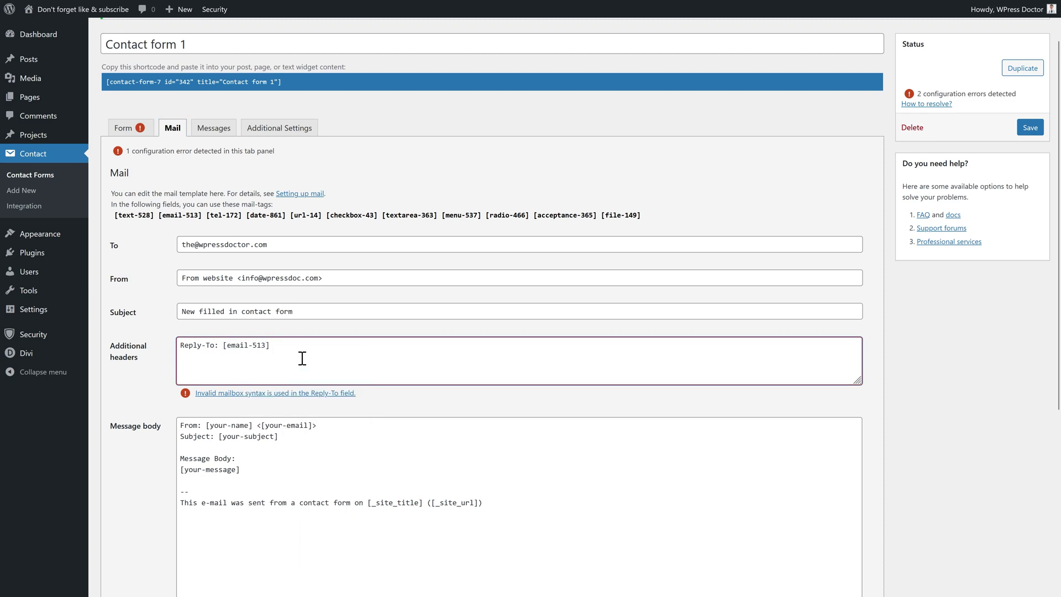
{"action": "scroll", "coordinate": [301, 333], "scroll_direction": "down", "scroll_amount": 1}
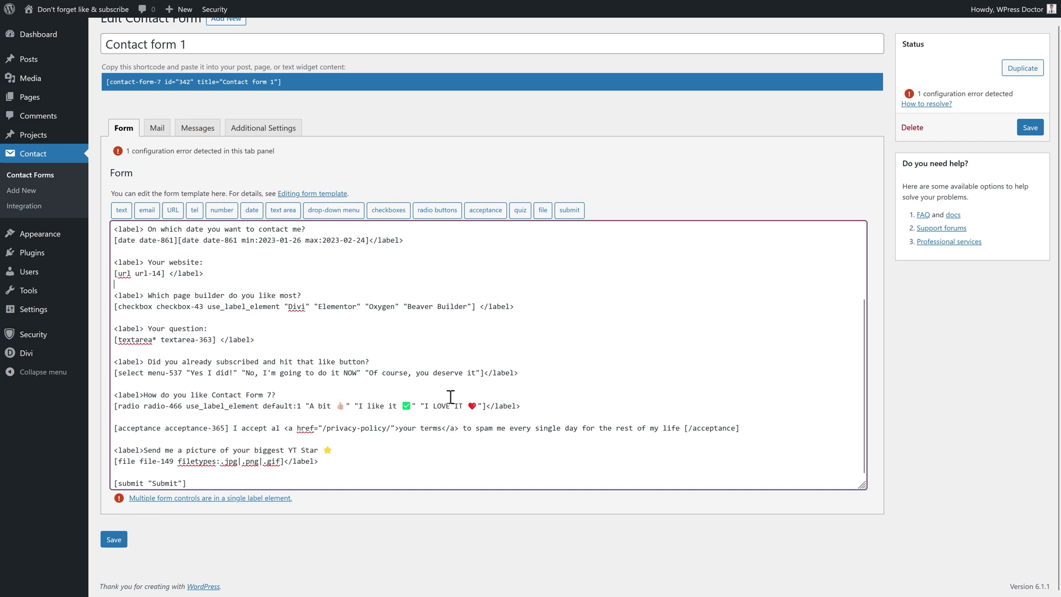
Move the closing </label> on the menu, radio and checkbox lines to right after each question
{"action": "left_click_drag", "start_coordinate": [523, 375], "coordinate": [419, 364]}
{"action": "left_click_drag", "start_coordinate": [522, 406], "coordinate": [487, 406]}
{"action": "key", "text": "Delete"}
{"action": "left_click", "coordinate": [329, 392]}
{"action": "key", "text": "ctrl+v"}
{"action": "left_click_drag", "start_coordinate": [520, 307], "coordinate": [360, 301]}
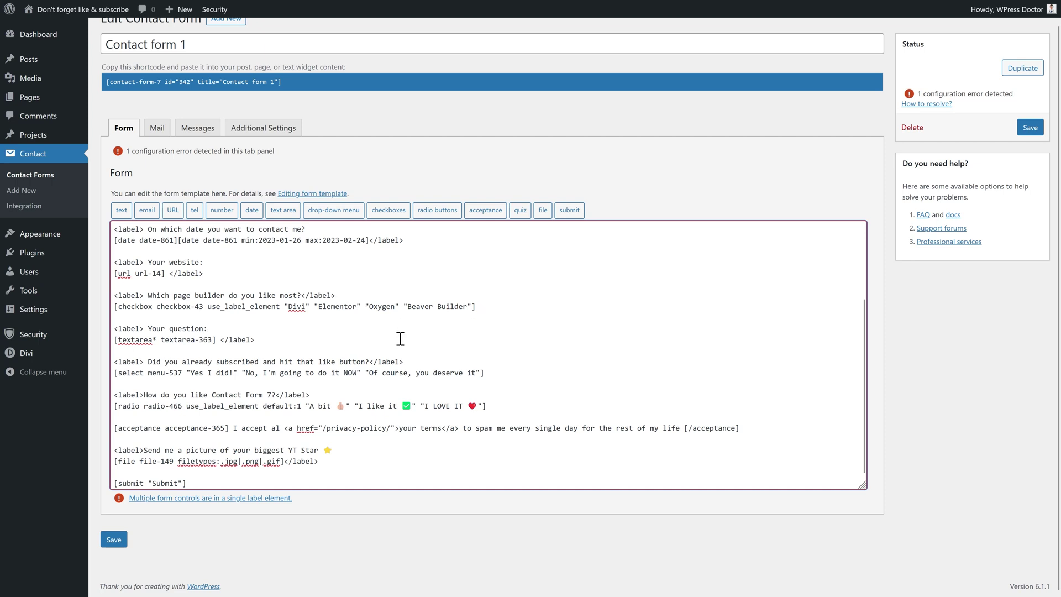
{"action": "scroll", "coordinate": [394, 338], "scroll_direction": "up", "scroll_amount": 1}
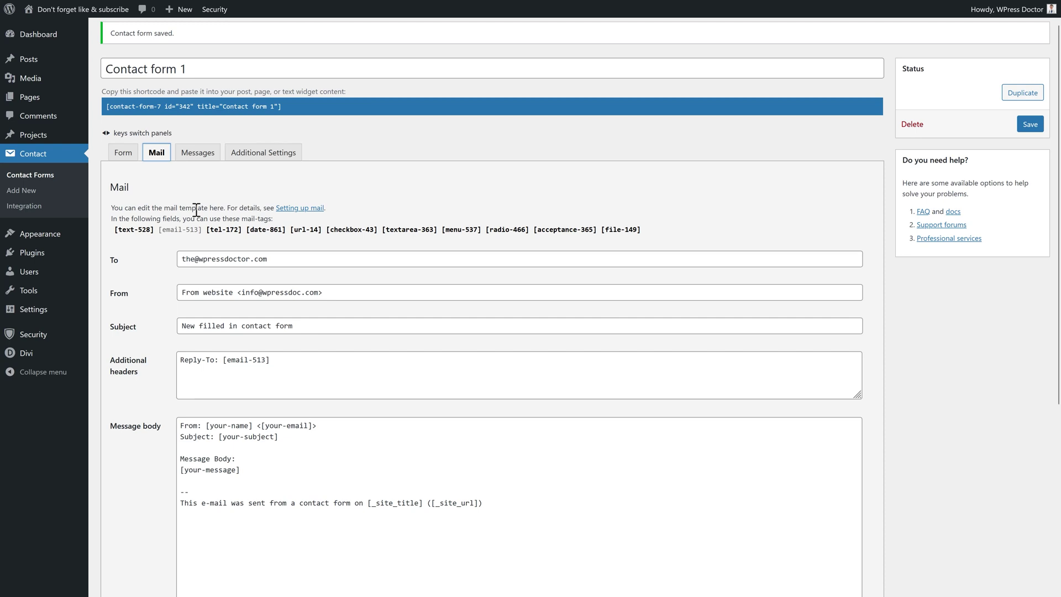
Move between the Form and Mail tabs and scroll down to the mail message body
{"action": "scroll", "coordinate": [299, 314], "scroll_direction": "down", "scroll_amount": 3}
{"action": "left_click", "coordinate": [275, 336]}
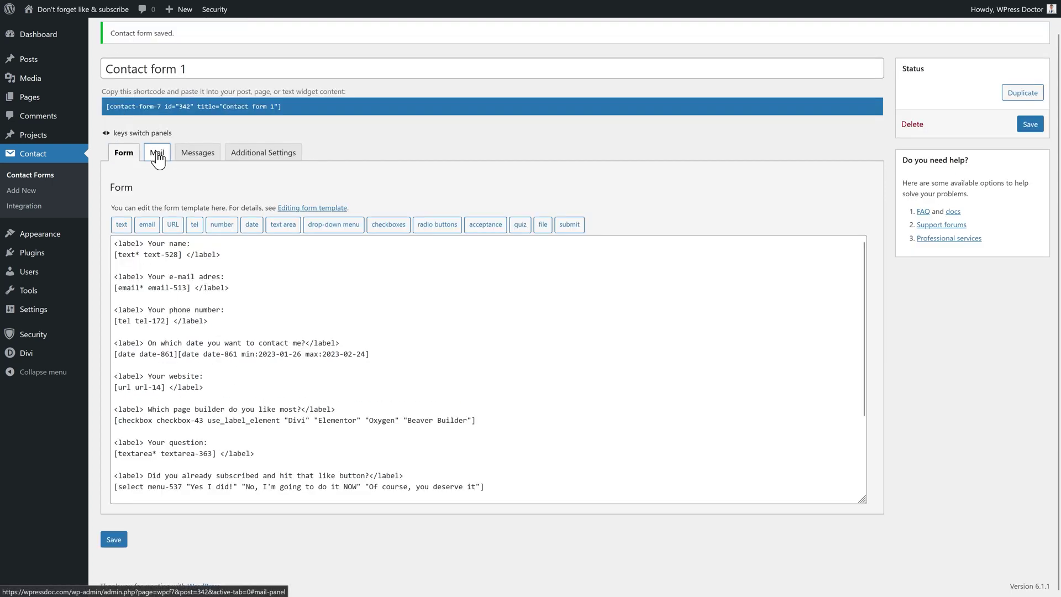
{"action": "left_click", "coordinate": [157, 152]}
{"action": "scroll", "coordinate": [161, 309], "scroll_direction": "down", "scroll_amount": 1}
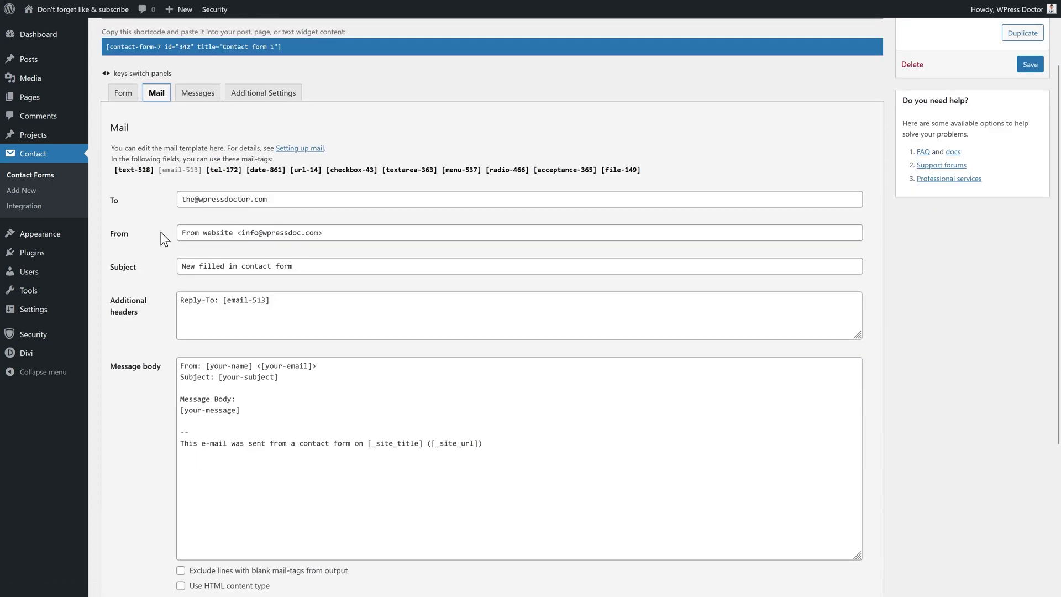
{"action": "key", "text": "Left"}
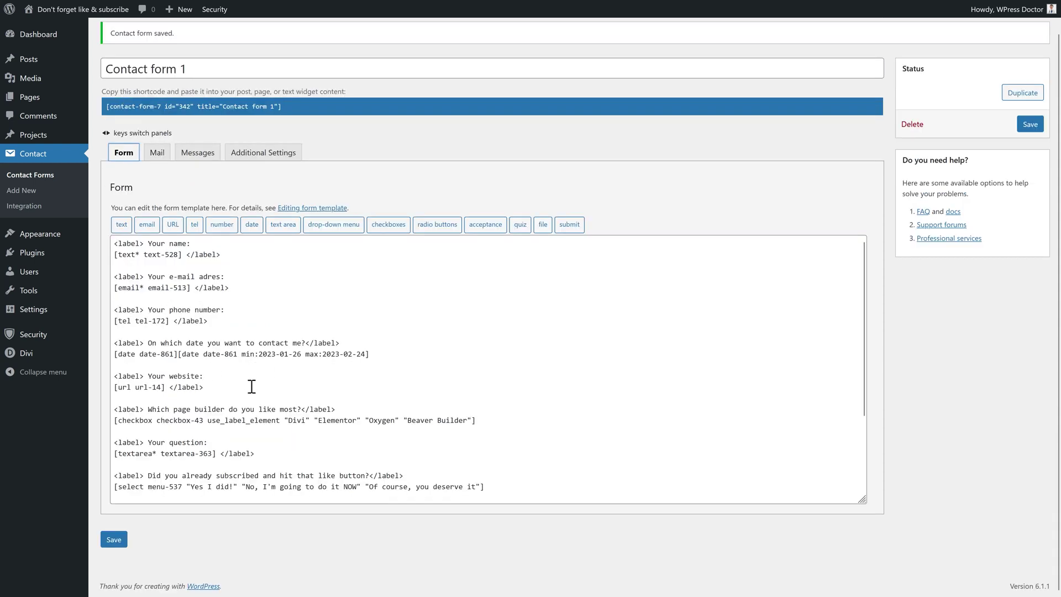
{"action": "left_click", "coordinate": [157, 157]}
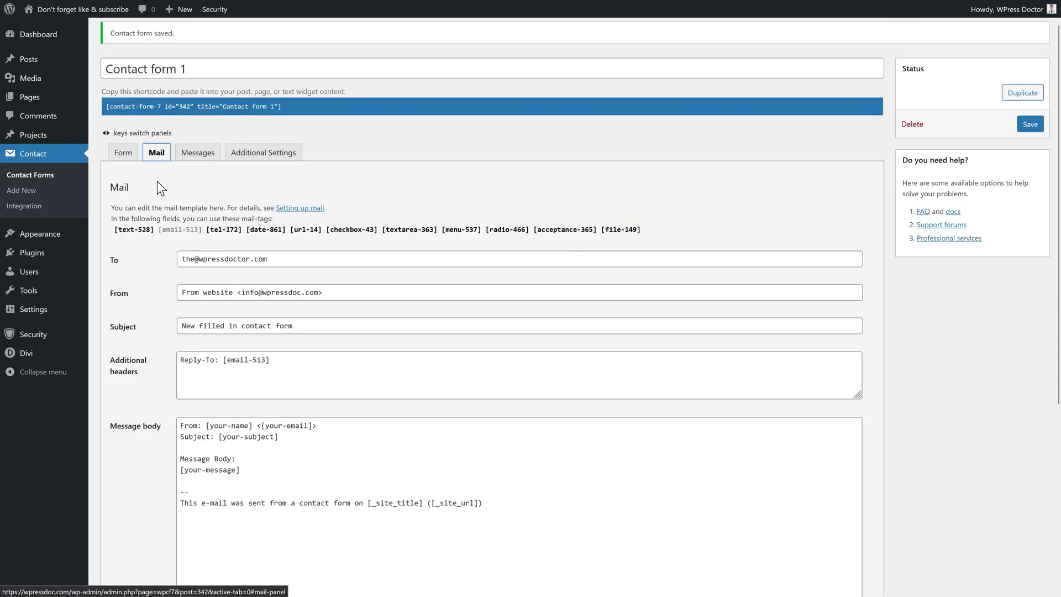
{"action": "scroll", "coordinate": [363, 230], "scroll_direction": "down", "scroll_amount": 2}
{"action": "left_click", "coordinate": [357, 237]}
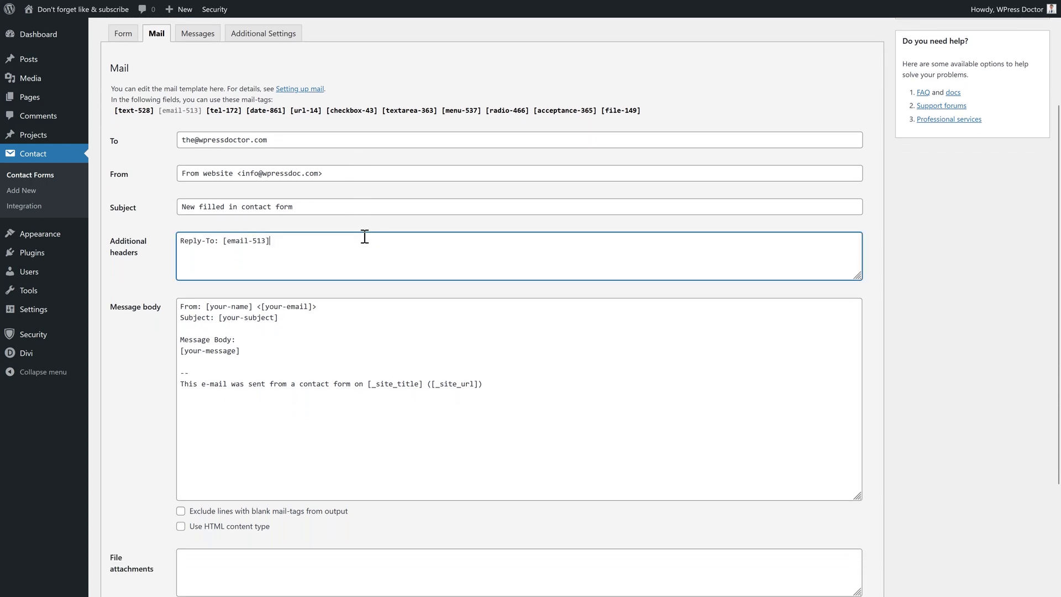
{"action": "scroll", "coordinate": [239, 315], "scroll_direction": "down", "scroll_amount": 1}
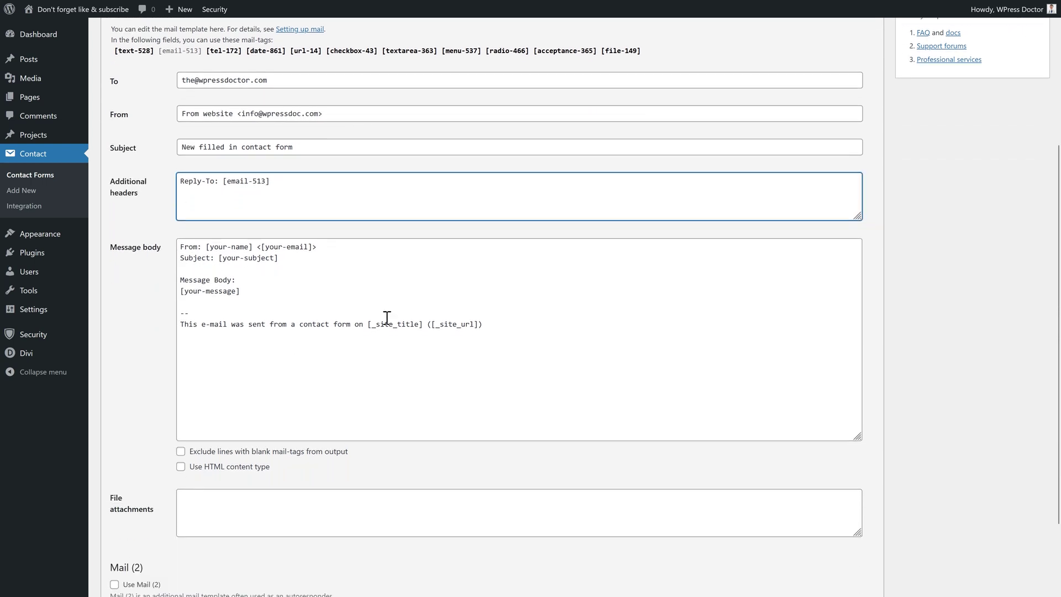
Delete the default message body and type 'E-mail received from:', correcting the spelling of 'received'
{"action": "left_click_drag", "start_coordinate": [500, 326], "coordinate": [168, 247]}
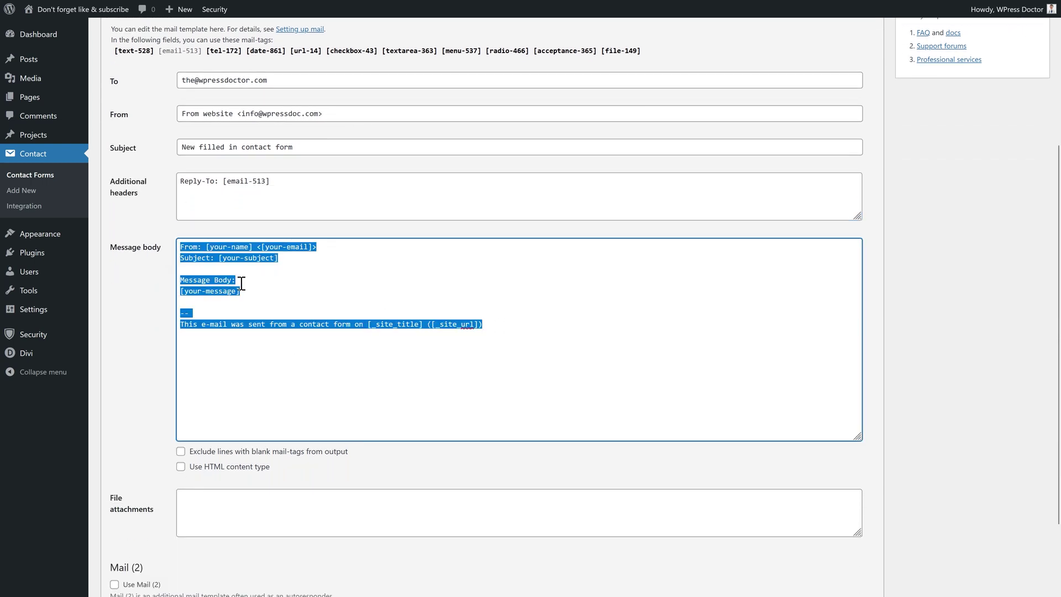
{"action": "key", "text": "BackSpace"}
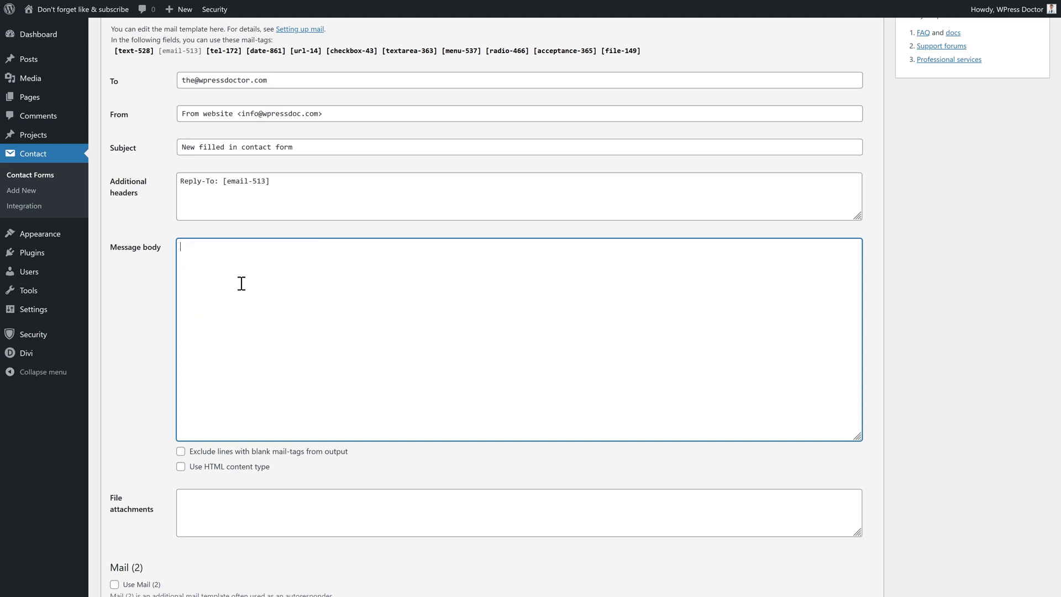
{"action": "scroll", "coordinate": [267, 289], "scroll_direction": "up", "scroll_amount": 1}
{"action": "scroll", "coordinate": [267, 289], "scroll_direction": "up", "scroll_amount": 1}
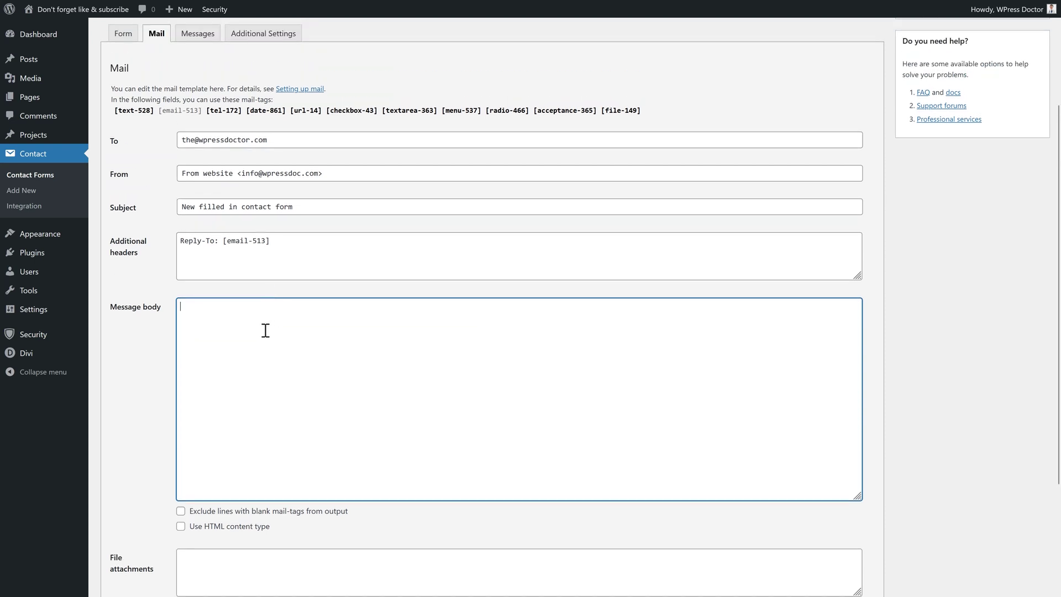
{"action": "type", "text": "E-mail receveived from:"}
{"action": "right_click", "coordinate": [236, 309]}
{"action": "left_click", "coordinate": [260, 317]}
Add the [text-528], [email-513], [tel-172], [date-861] and [url-14] mail-tags below the heading
{"action": "left_click", "coordinate": [134, 111]}
{"action": "left_click_drag", "start_coordinate": [135, 111], "coordinate": [229, 327]}
{"action": "left_click", "coordinate": [180, 111]}
{"action": "left_click_drag", "start_coordinate": [180, 112], "coordinate": [213, 330]}
{"action": "left_click_drag", "start_coordinate": [223, 111], "coordinate": [209, 319]}
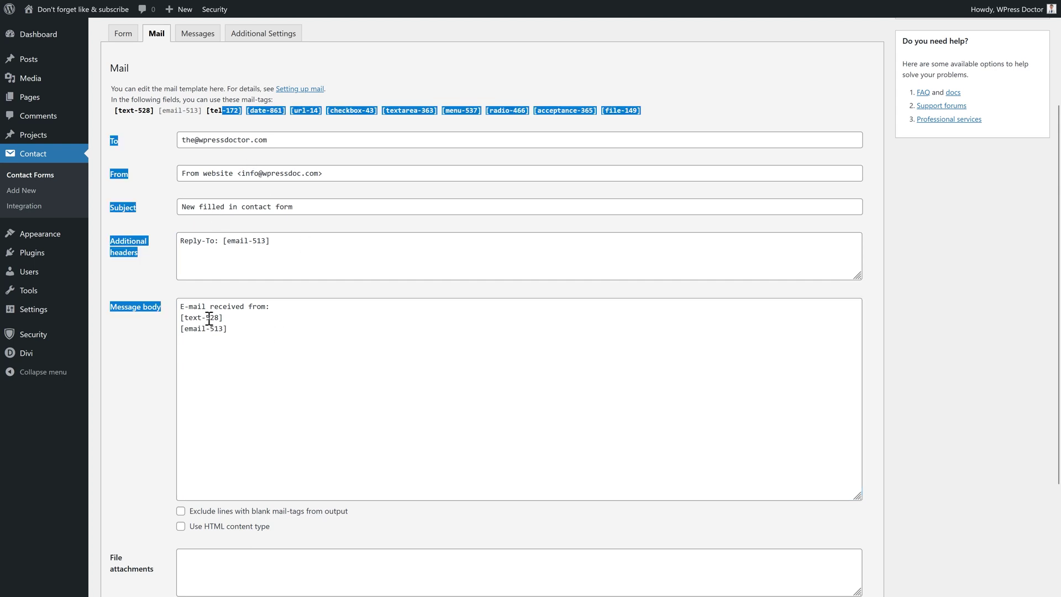
{"action": "left_click", "coordinate": [224, 110]}
{"action": "left_click_drag", "start_coordinate": [224, 113], "coordinate": [211, 348]}
{"action": "left_click", "coordinate": [266, 111]}
{"action": "left_click_drag", "start_coordinate": [266, 113], "coordinate": [240, 355]}
{"action": "left_click", "coordinate": [305, 111]}
{"action": "left_click_drag", "start_coordinate": [305, 112], "coordinate": [228, 360]}
Add the [checkbox-43], [textarea-363], [acceptance-365] and [file-149] mail-tags, each on its own line
{"action": "left_click", "coordinate": [352, 110]}
{"action": "left_click_drag", "start_coordinate": [352, 112], "coordinate": [235, 362]}
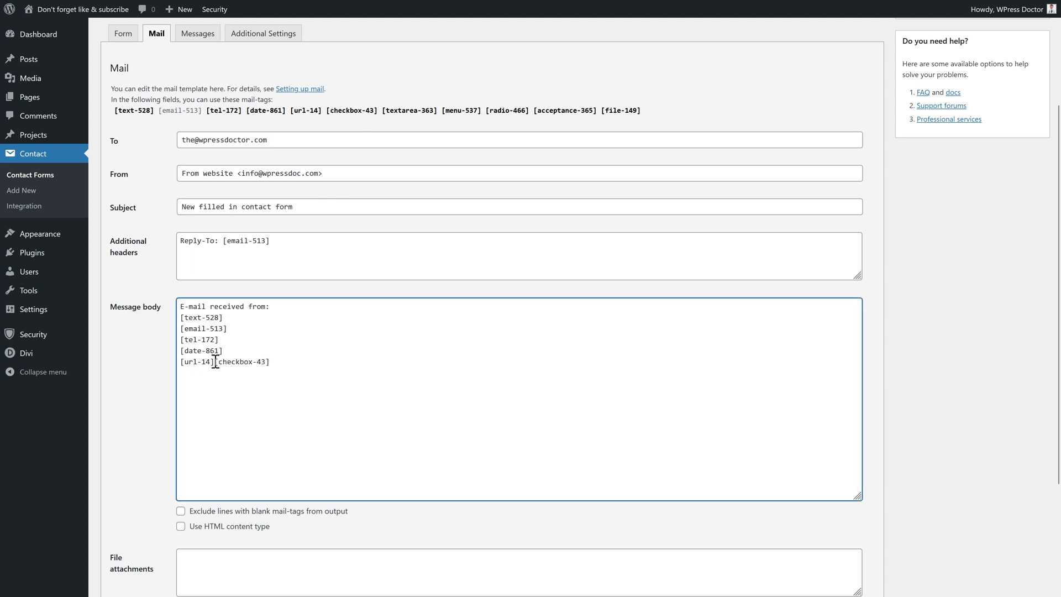
{"action": "key", "text": "Return"}
{"action": "left_click", "coordinate": [408, 111]}
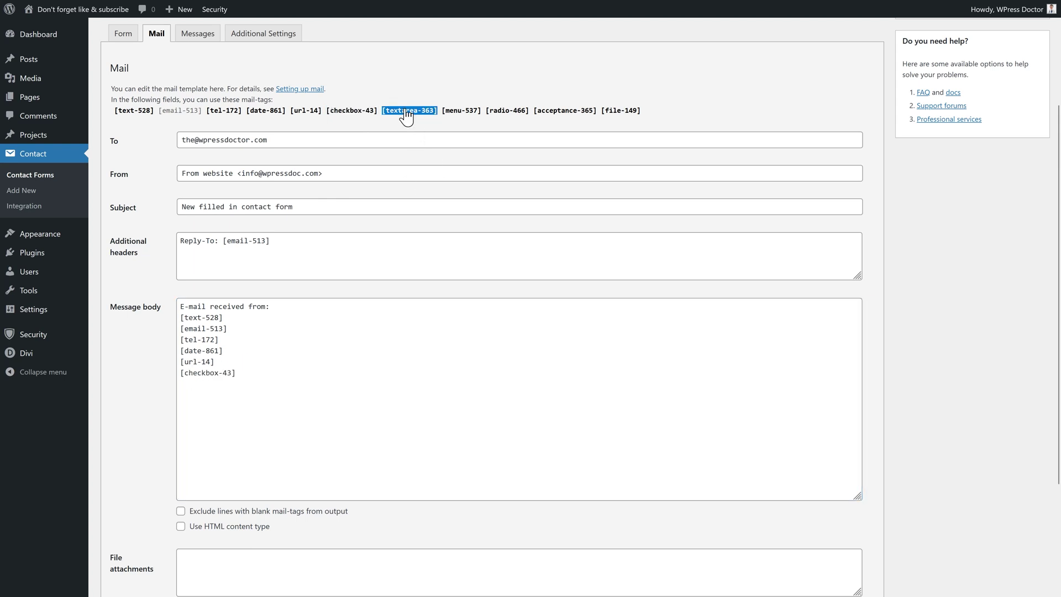
{"action": "left_click_drag", "start_coordinate": [406, 113], "coordinate": [248, 381]}
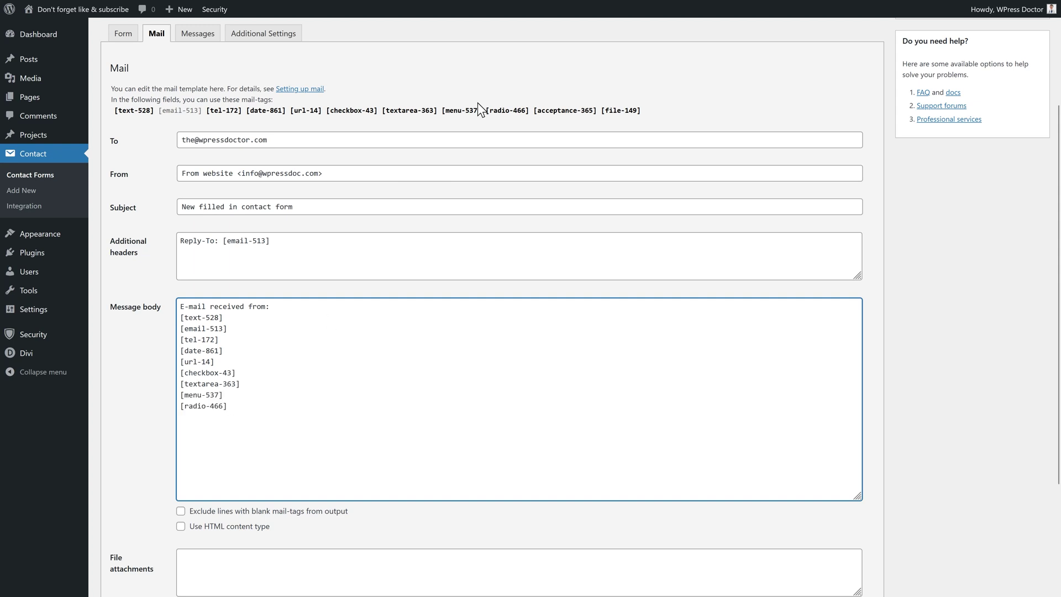
{"action": "left_click", "coordinate": [564, 111]}
{"action": "left_click_drag", "start_coordinate": [565, 110], "coordinate": [227, 407]}
{"action": "key", "text": "Return"}
{"action": "key", "text": "Return"}
{"action": "left_click", "coordinate": [621, 111]}
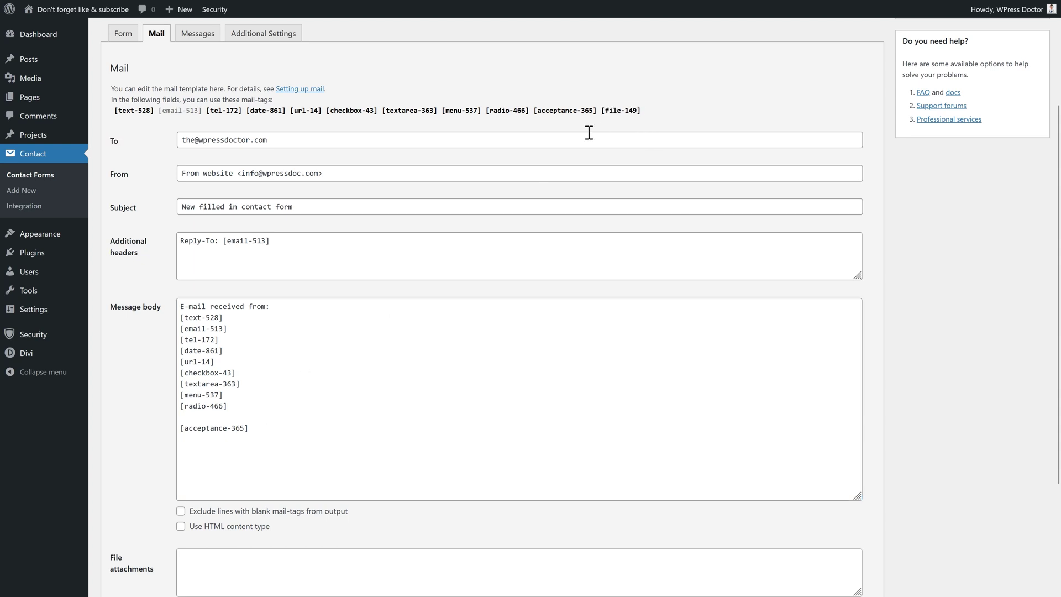
{"action": "left_click_drag", "start_coordinate": [602, 110], "coordinate": [630, 113]}
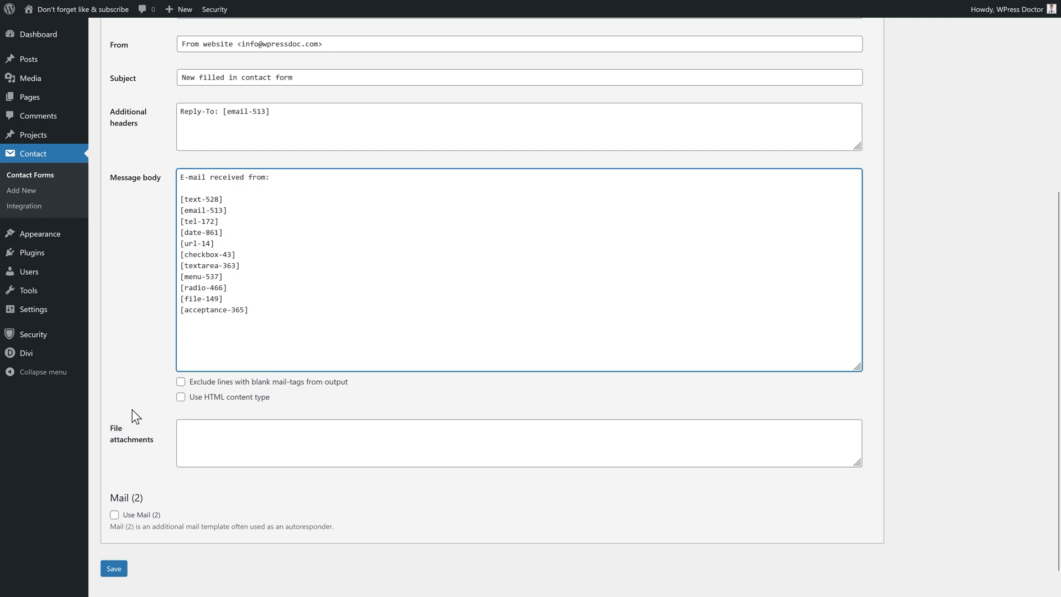
Leave 'Use HTML content type' unticked so the mail stays plain text, and save Contact form 1
{"action": "left_click", "coordinate": [208, 445]}
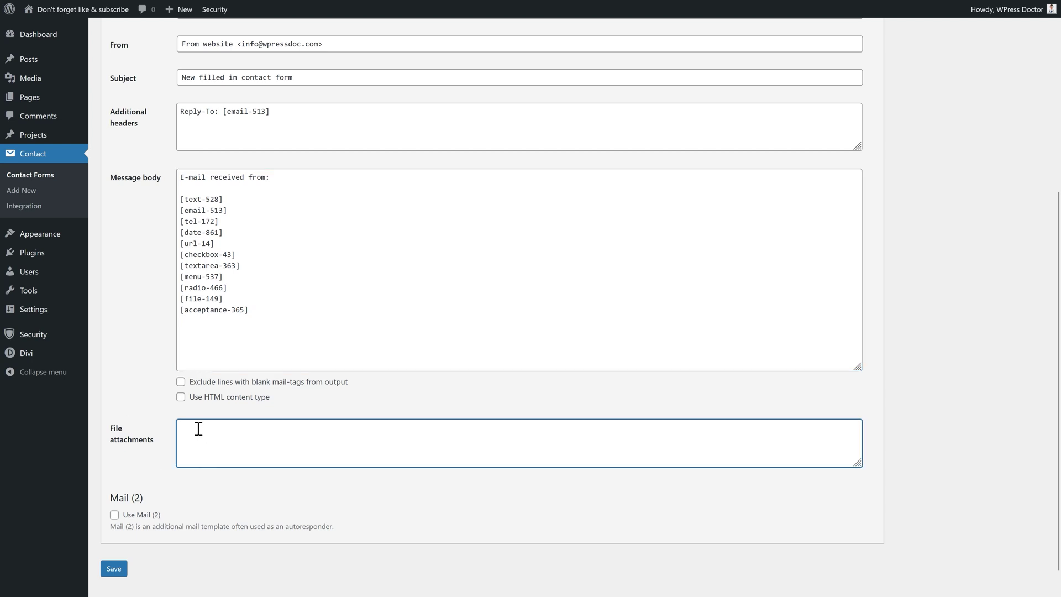
{"action": "left_click", "coordinate": [180, 398]}
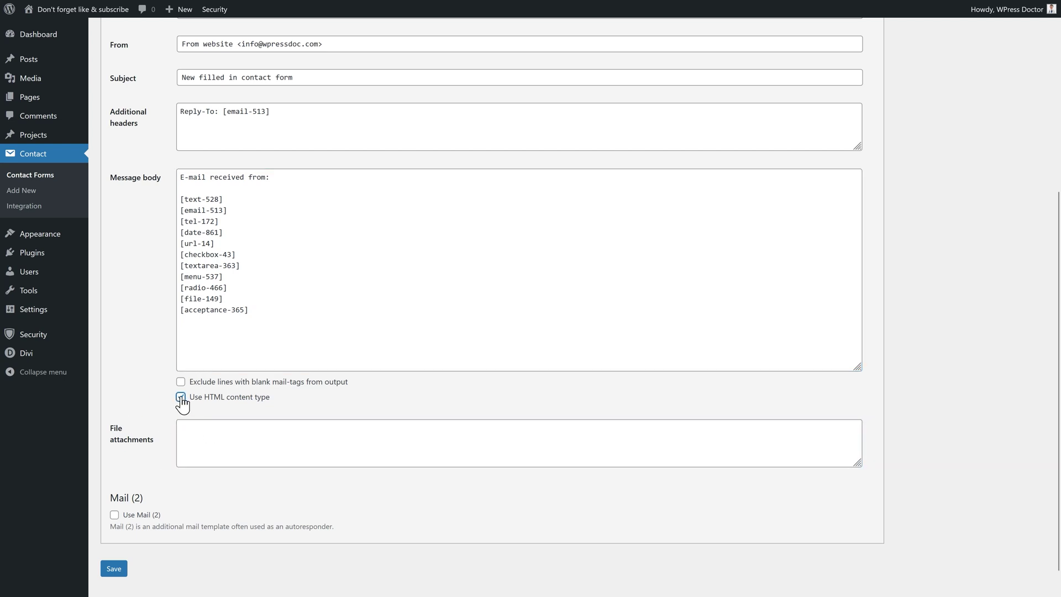
{"action": "left_click", "coordinate": [182, 400]}
{"action": "left_click", "coordinate": [124, 570]}
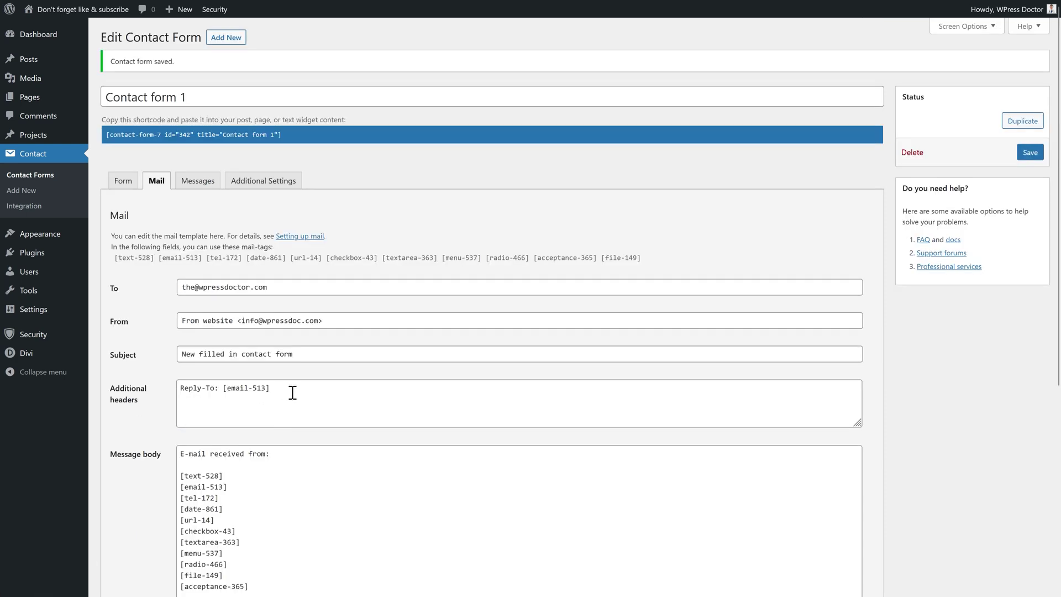
{"action": "scroll", "coordinate": [412, 218], "scroll_direction": "down", "scroll_amount": 3}
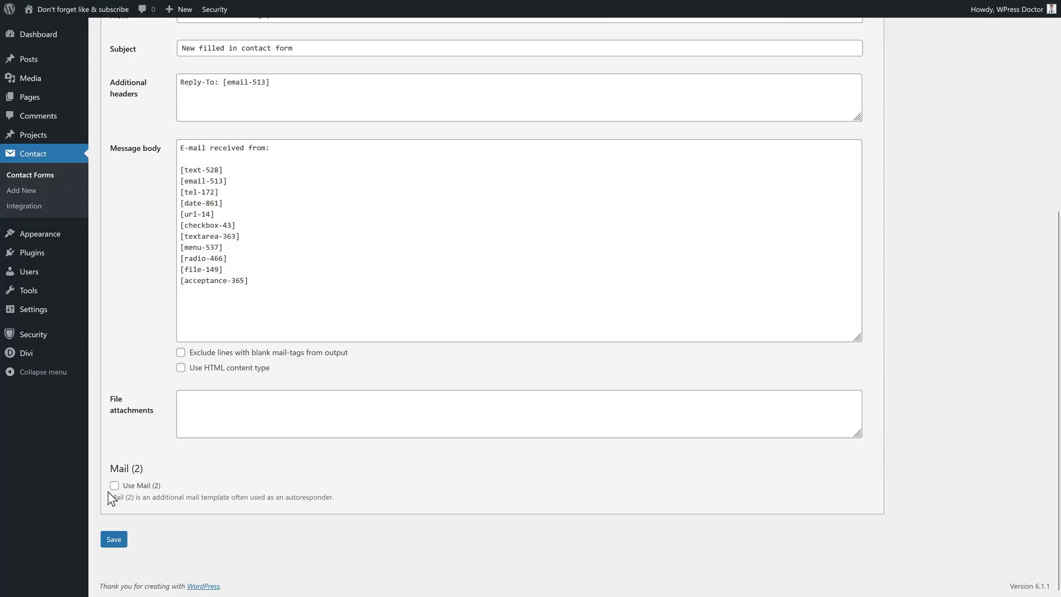
Enable Mail (2) and replace the [your-email] recipient with the [email-513] tag
{"action": "left_click", "coordinate": [115, 487]}
{"action": "middle_click", "coordinate": [471, 357]}
{"action": "scroll", "coordinate": [472, 365], "scroll_direction": "down", "scroll_amount": 6}
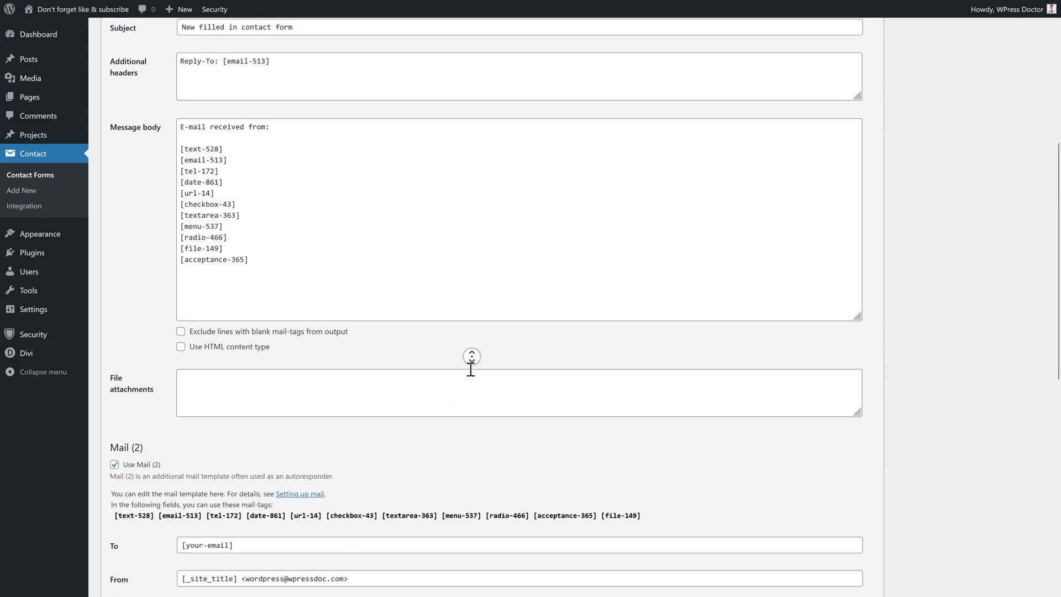
{"action": "middle_click", "coordinate": [470, 371]}
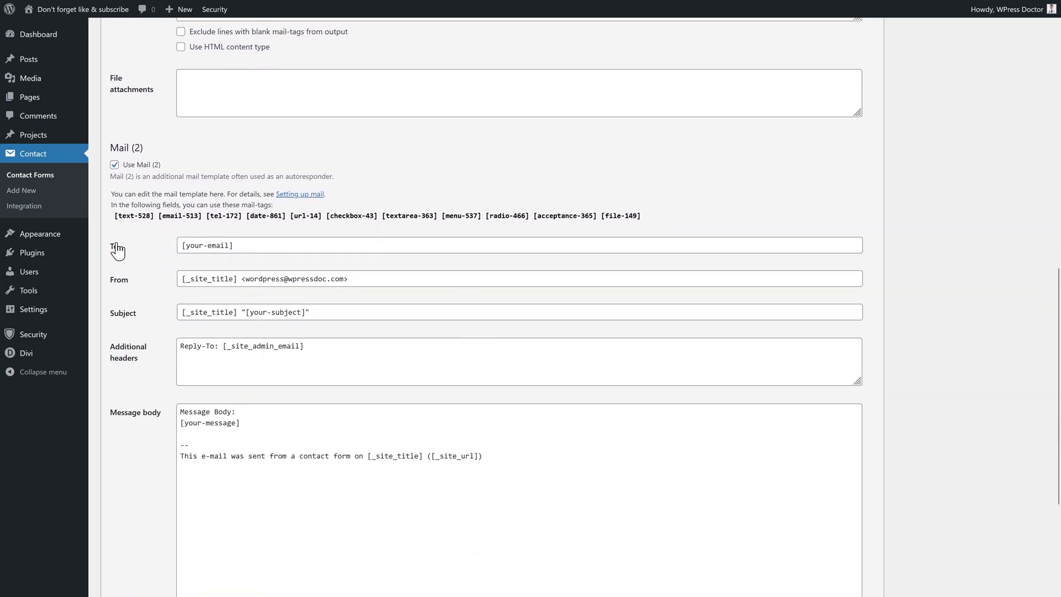
{"action": "left_click_drag", "start_coordinate": [232, 246], "coordinate": [178, 247]}
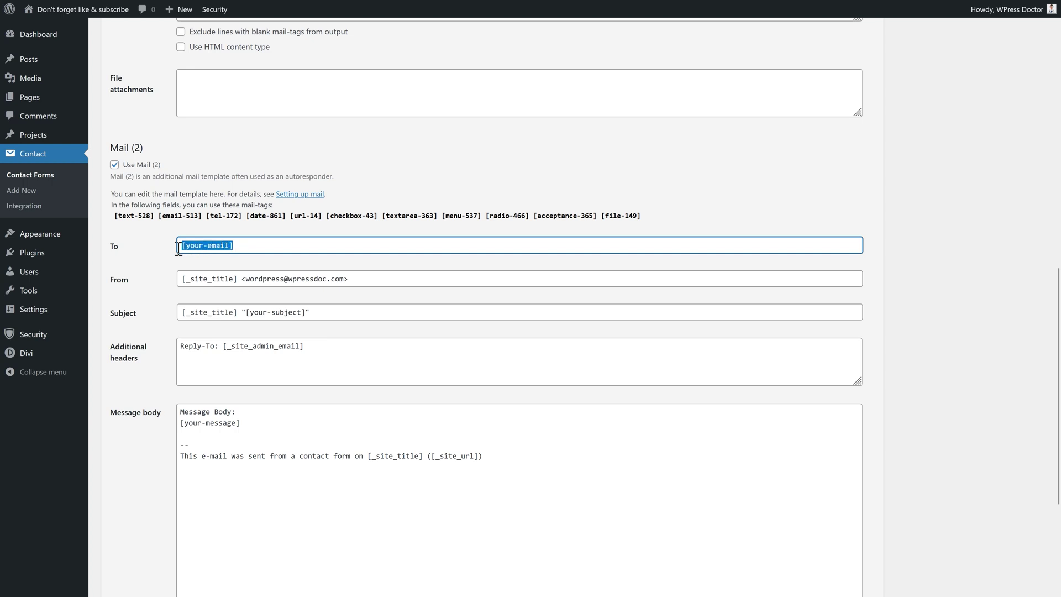
{"action": "key", "text": "BackSpace"}
{"action": "left_click", "coordinate": [180, 217]}
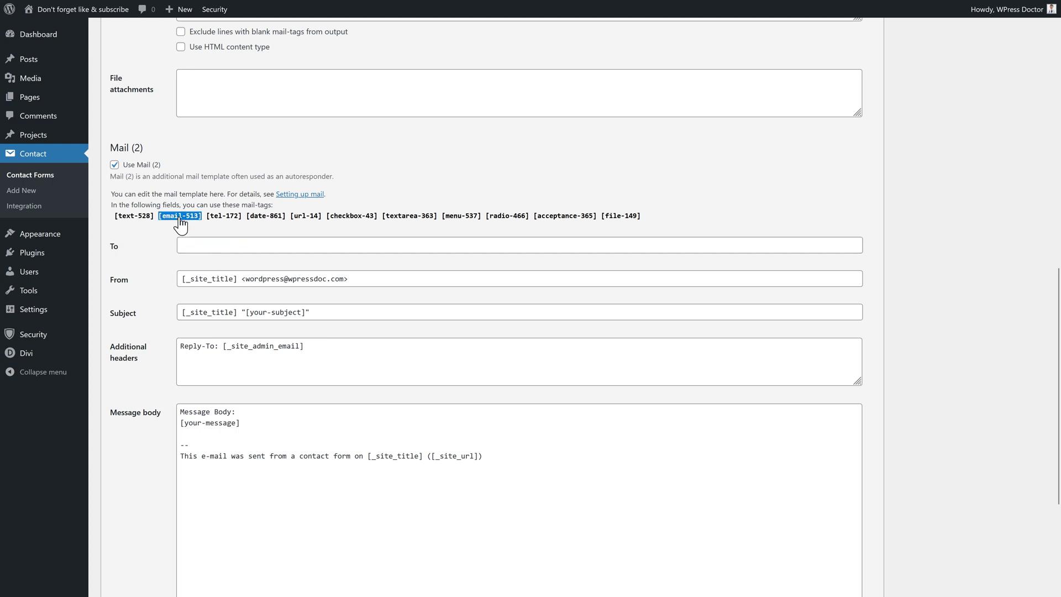
{"action": "left_click_drag", "start_coordinate": [180, 216], "coordinate": [180, 248]}
Change the Mail (2) sender name from [_site_title] to 'WPress Doctor' and edit the sender address
{"action": "left_click", "coordinate": [261, 279]}
{"action": "left_click_drag", "start_coordinate": [238, 280], "coordinate": [174, 285]}
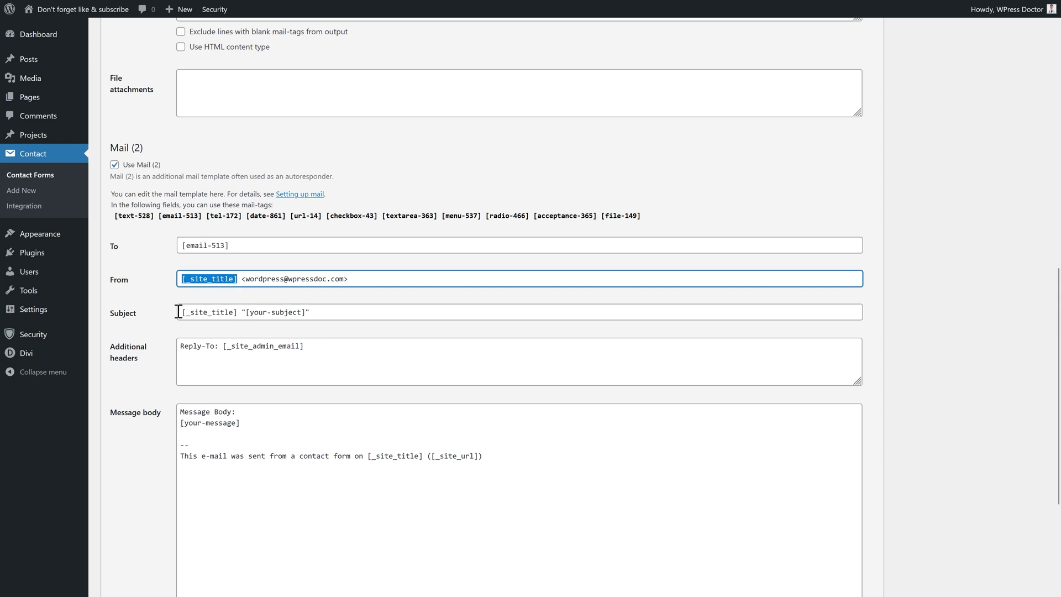
{"action": "type", "text": "WPress Doctor"}
{"action": "left_click_drag", "start_coordinate": [284, 279], "coordinate": [246, 280]}
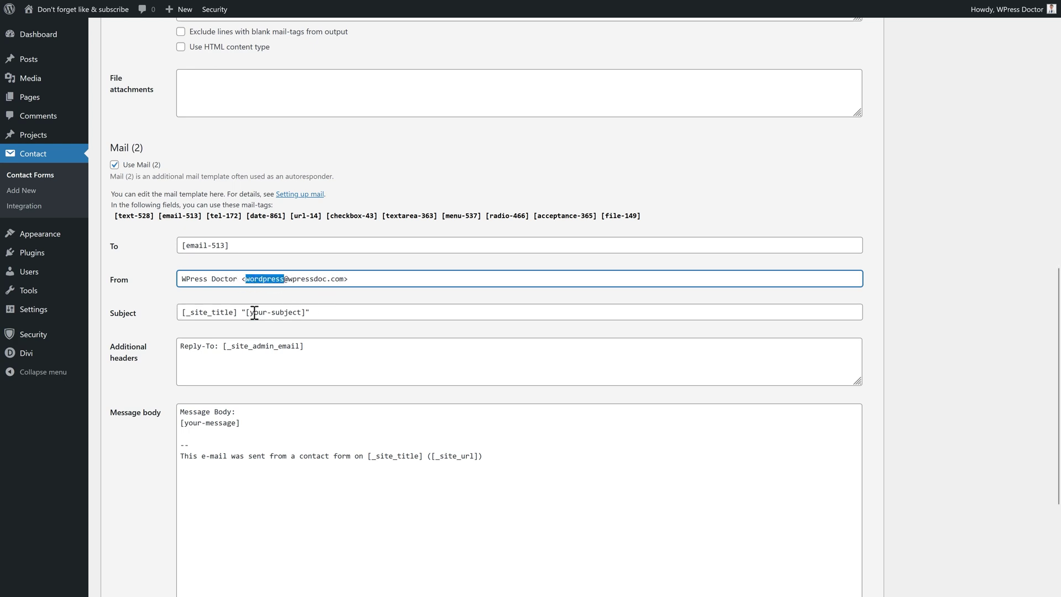
{"action": "type", "text": "the"}
{"action": "left_click_drag", "start_coordinate": [308, 279], "coordinate": [265, 280]}
{"action": "left_click", "coordinate": [268, 280]}
Set the subject to 'Thank you so much for contacting us' and replace the reply-to admin e-mail tag with a custom address
{"action": "triple_click", "coordinate": [337, 314]}
{"action": "type", "text": "Thank you so much for contacting us"}
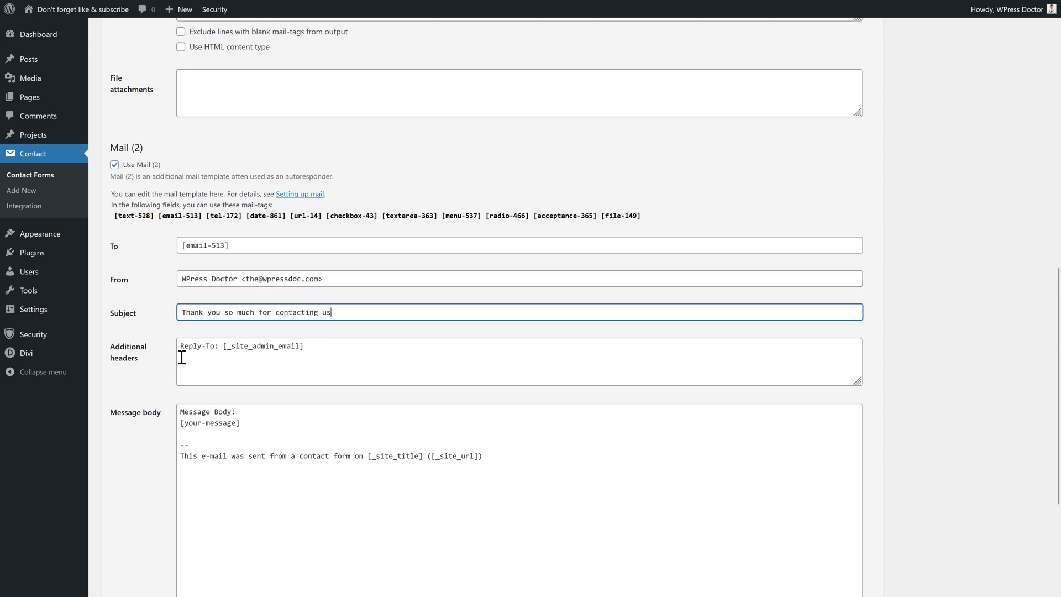
{"action": "left_click_drag", "start_coordinate": [310, 347], "coordinate": [227, 349]}
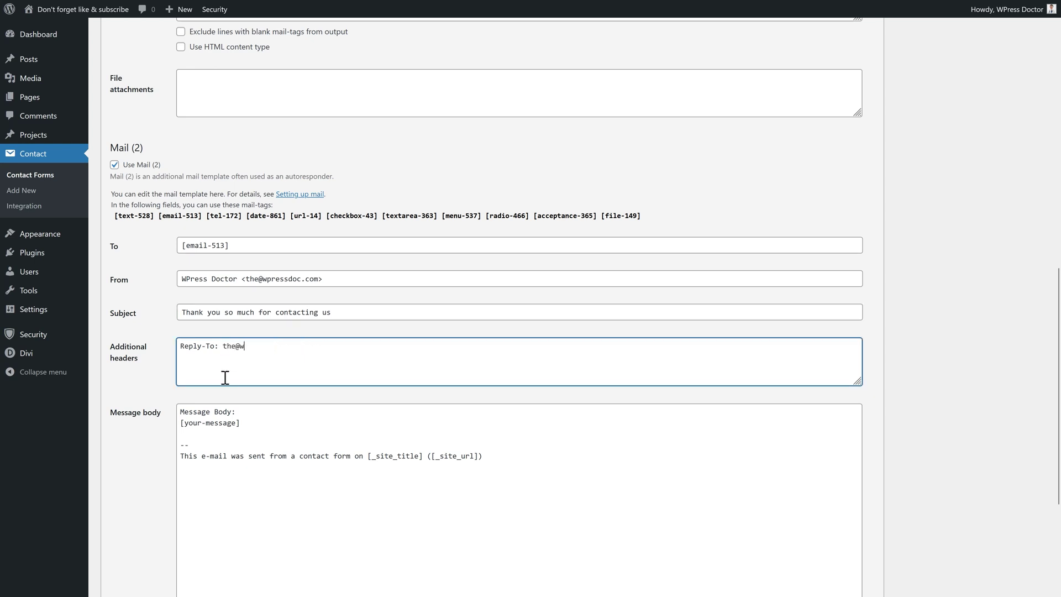
{"action": "middle_click", "coordinate": [391, 322]}
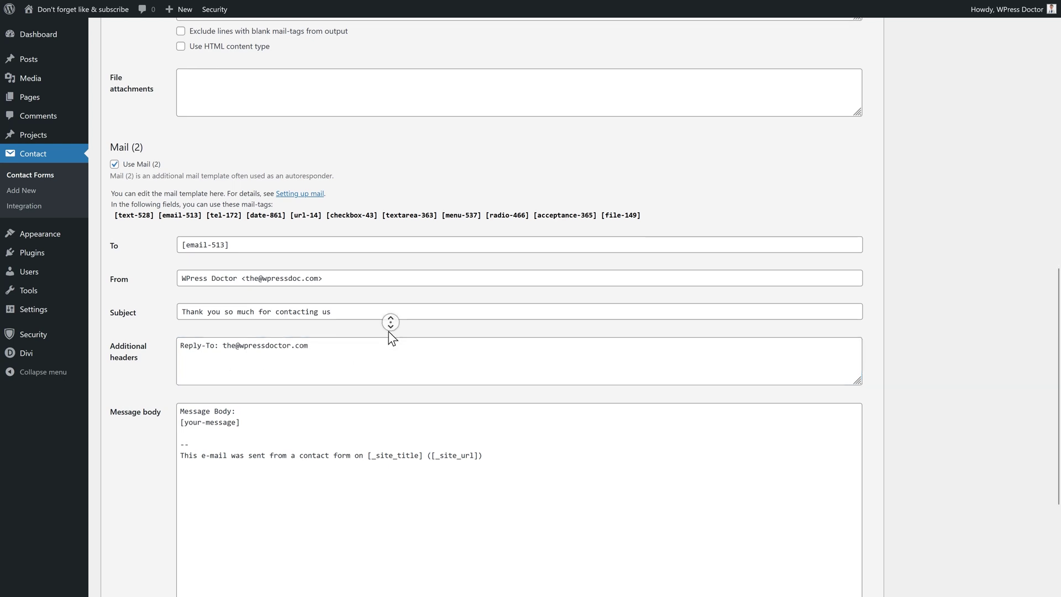
{"action": "left_click", "coordinate": [393, 338]}
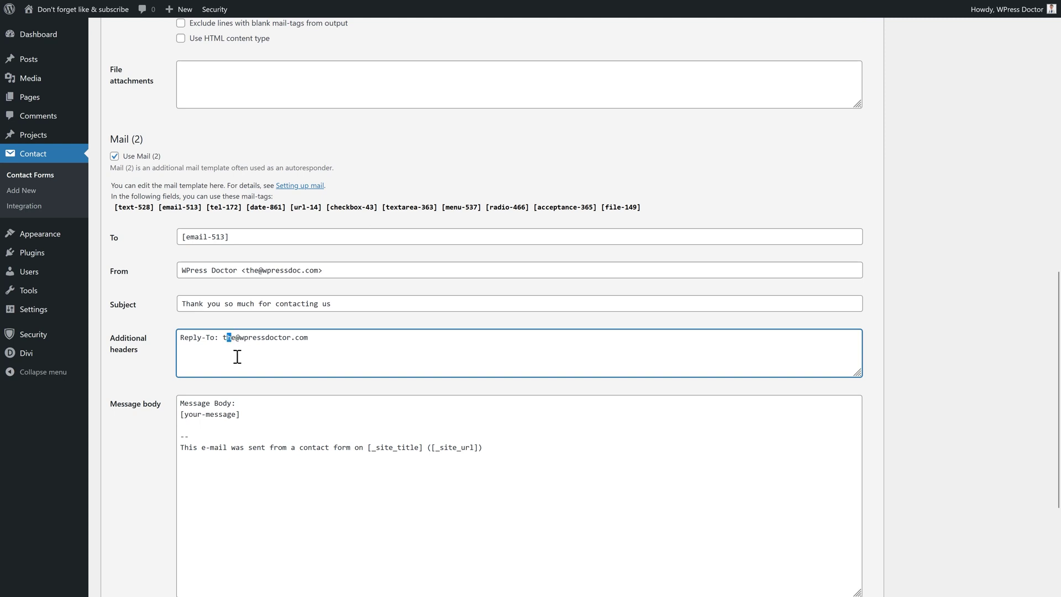
Finish editing the Mail (2) reply-to address
{"action": "key", "text": "BackSpace"}
{"action": "key", "text": "Delete"}
{"action": "type", "text": "contact"}
{"action": "left_click_drag", "start_coordinate": [254, 344], "coordinate": [226, 344]}
{"action": "type", "text": "the"}
Copy the main Mail body's tag list and paste it over the Mail (2) body
{"action": "scroll", "coordinate": [254, 360], "scroll_direction": "down", "scroll_amount": 2}
{"action": "left_click_drag", "start_coordinate": [483, 329], "coordinate": [173, 286]}
{"action": "scroll", "coordinate": [323, 258], "scroll_direction": "up", "scroll_amount": 5}
{"action": "left_click_drag", "start_coordinate": [256, 131], "coordinate": [181, 47]}
{"action": "scroll", "coordinate": [500, 498], "scroll_direction": "down", "scroll_amount": 2}
{"action": "scroll", "coordinate": [501, 498], "scroll_direction": "up", "scroll_amount": 3}
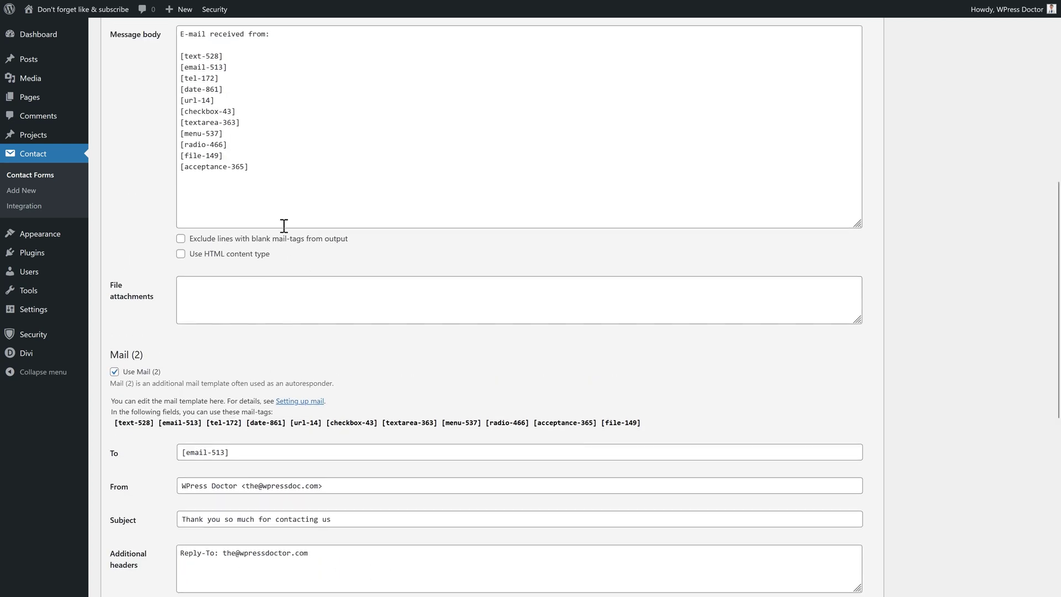
{"action": "left_click_drag", "start_coordinate": [268, 208], "coordinate": [188, 72]}
{"action": "right_click", "coordinate": [187, 92]}
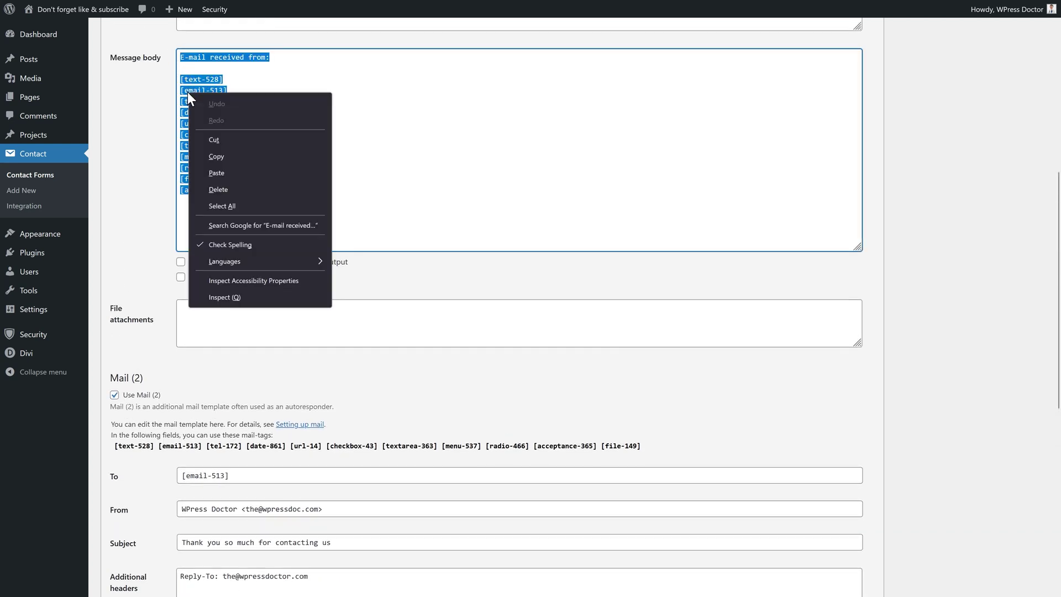
{"action": "left_click", "coordinate": [219, 157]}
{"action": "scroll", "coordinate": [258, 374], "scroll_direction": "down", "scroll_amount": 5}
{"action": "key", "text": "ctrl+a"}
{"action": "key", "text": "ctrl+v"}
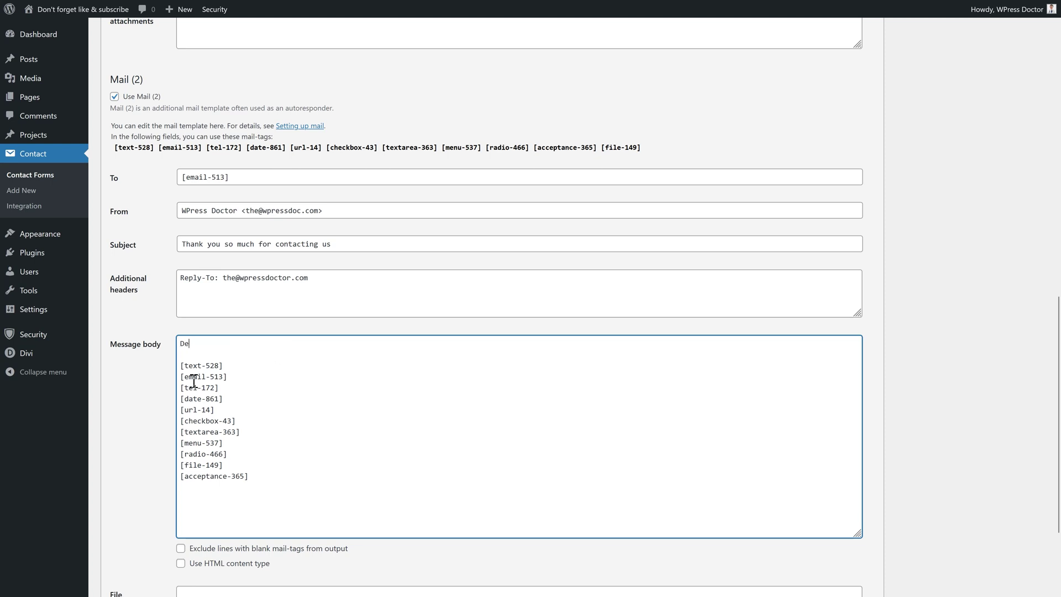
Add the greeting 'Dear [text-528],' and a thank-you line above the tags, then save the form
{"action": "type", "text": "ar"}
{"action": "left_click", "coordinate": [222, 369]}
{"action": "key", "text": "Delete"}
{"action": "key", "text": "Return"}
{"action": "left_click_drag", "start_coordinate": [224, 366], "coordinate": [202, 343]}
{"action": "type", "text": ","}
{"action": "key", "text": "Return"}
{"action": "key", "text": "Return"}
{"action": "key", "text": "Return"}
{"action": "left_click", "coordinate": [251, 365]}
{"action": "type", "text": "Thank you for contacting us during this tutorial"}
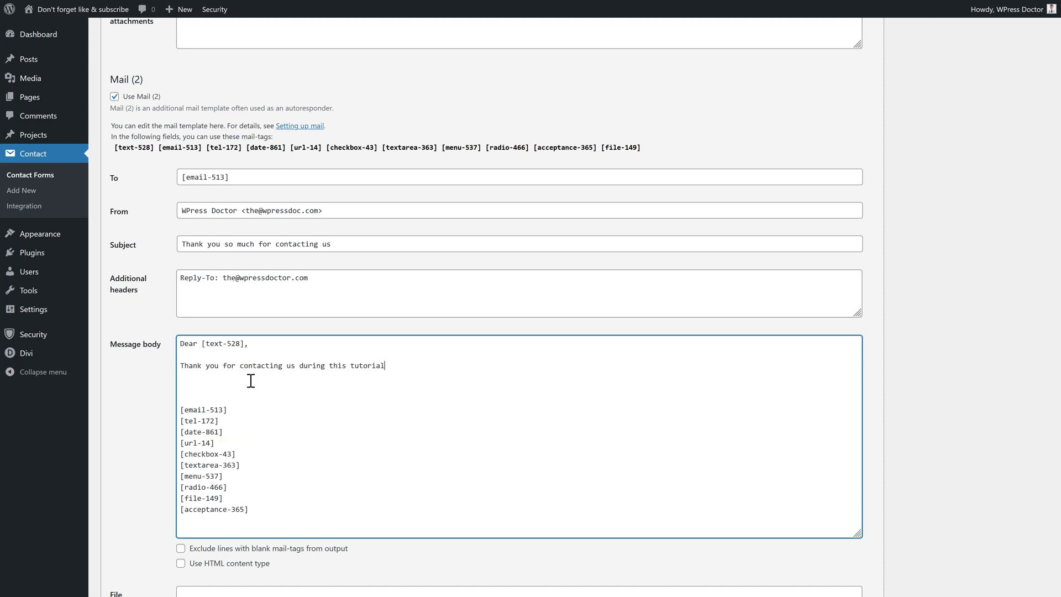
{"action": "key", "text": "Delete"}
{"action": "key", "text": "Delete"}
{"action": "type", "text": "of Contact Form 7. Here is everything you have send to me:"}
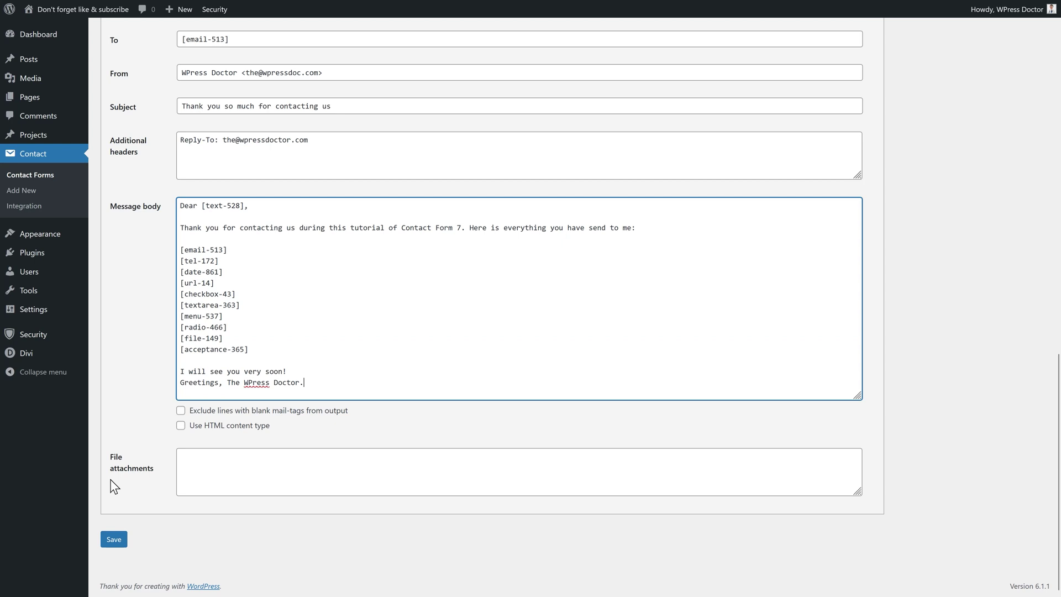
{"action": "left_click", "coordinate": [113, 542]}
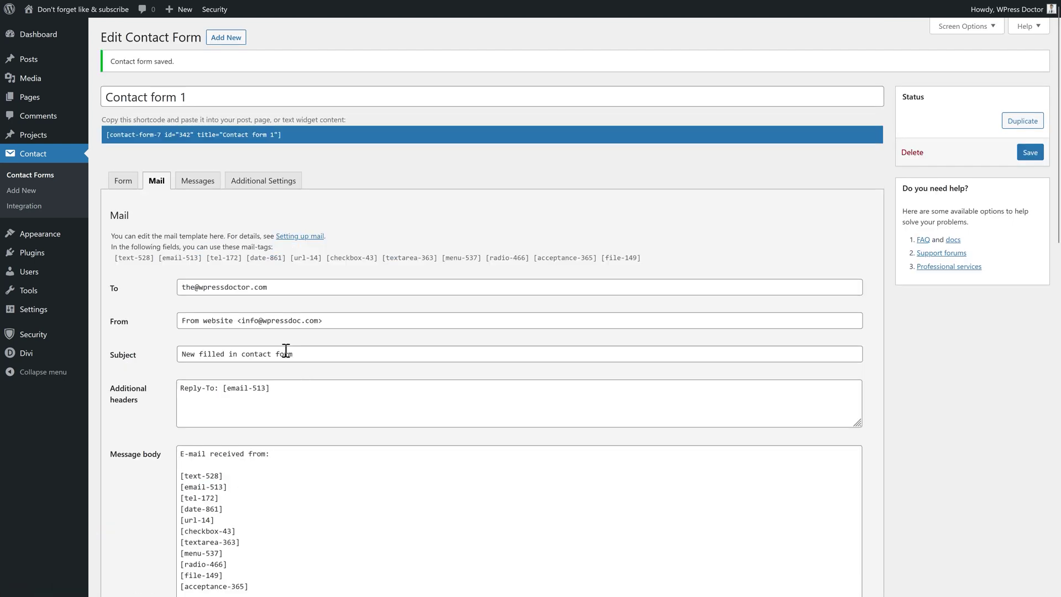
{"action": "left_click", "coordinate": [204, 186]}
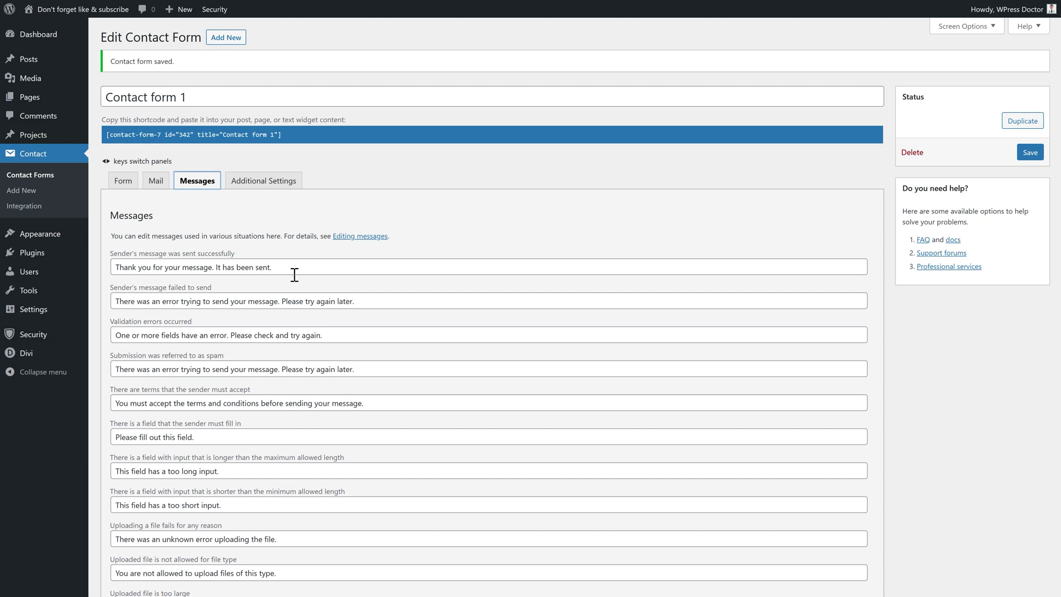
Replace the success message with 'Rock ON! Thank you so much!' and rewrite the validation error starting 'Please check'
{"action": "left_click_drag", "start_coordinate": [295, 275], "coordinate": [103, 271]}
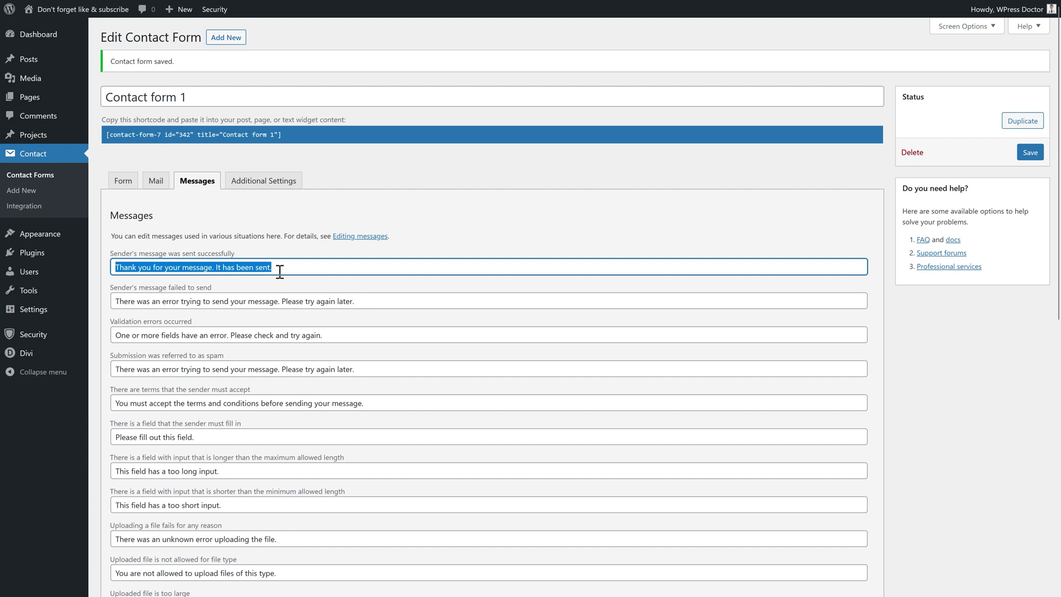
{"action": "type", "text": "Rock ON! Thank you so much!"}
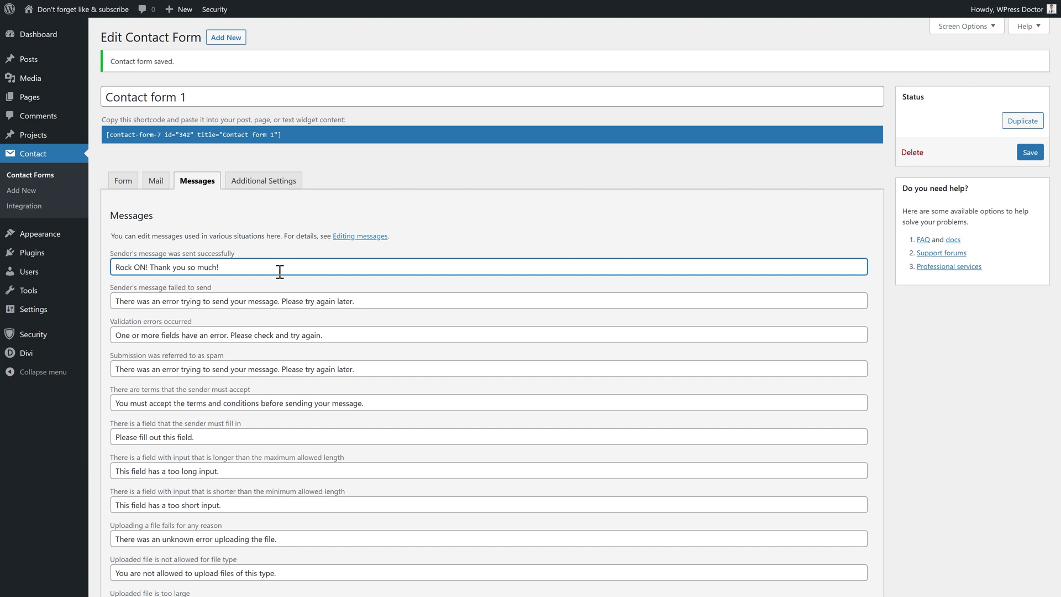
{"action": "scroll", "coordinate": [445, 237], "scroll_direction": "down", "scroll_amount": 2}
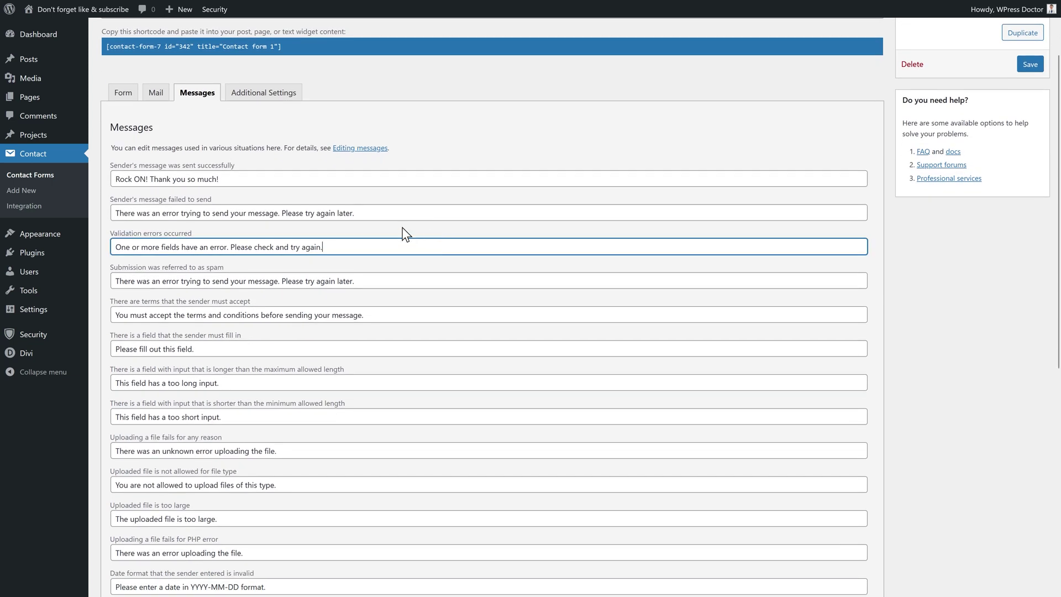
{"action": "left_click_drag", "start_coordinate": [374, 213], "coordinate": [102, 210]}
{"action": "middle_click", "coordinate": [463, 221]}
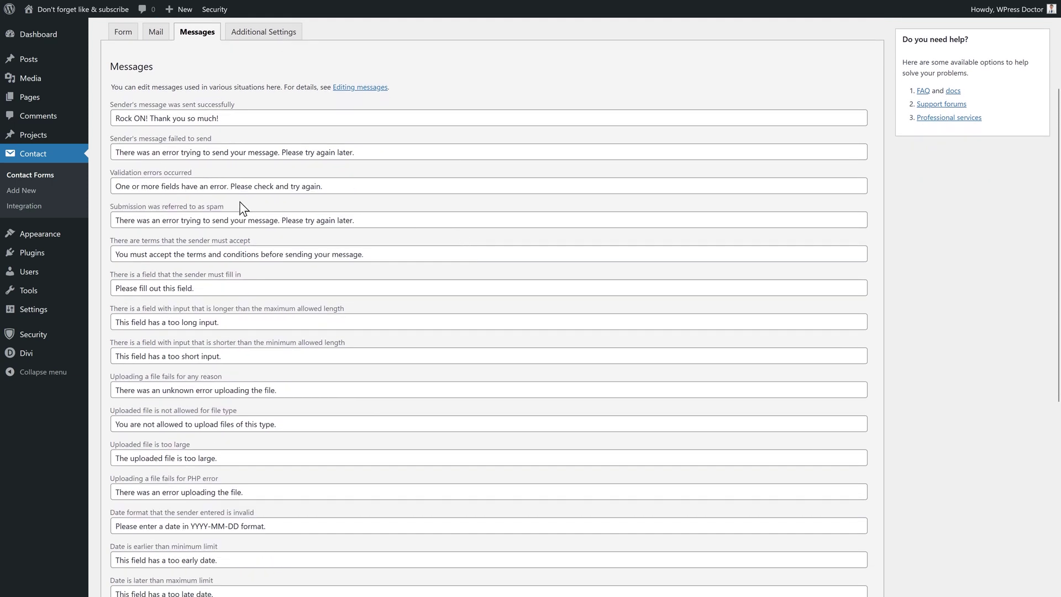
{"action": "triple_click", "coordinate": [227, 187]}
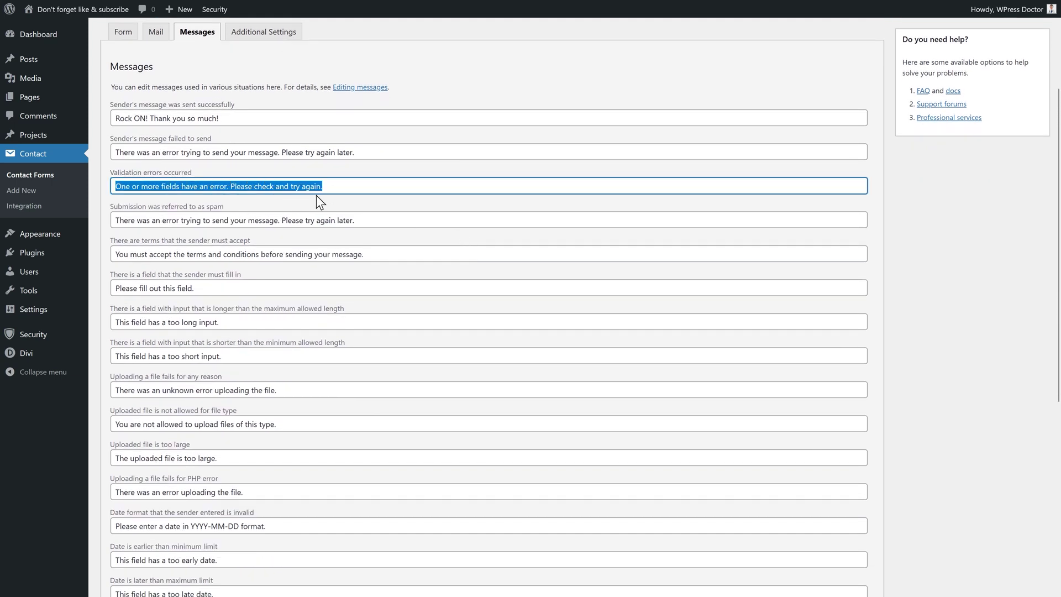
{"action": "type", "text": "Plea"}
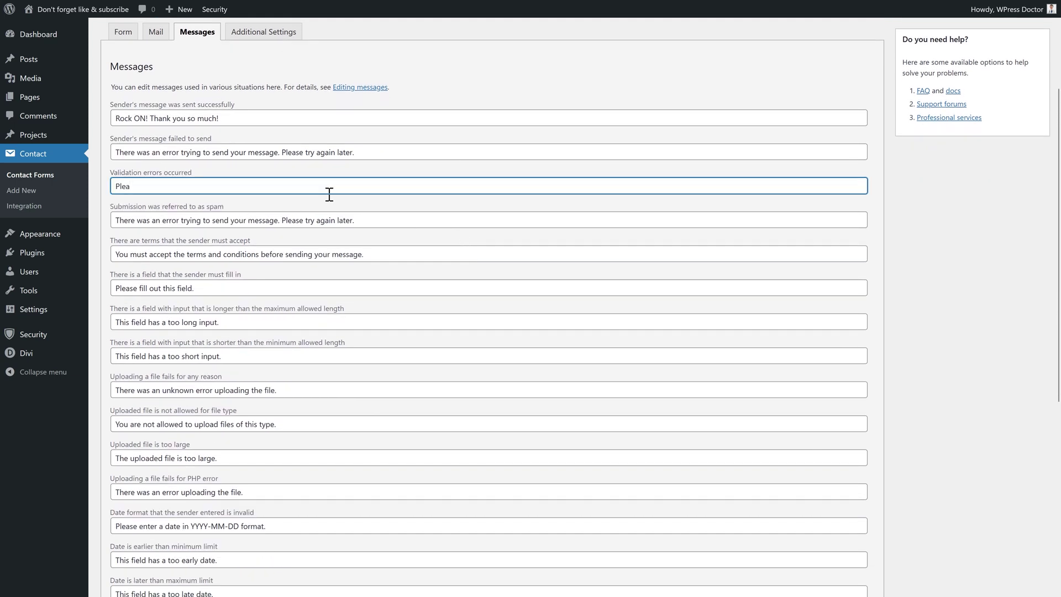
{"action": "type", "text": "se check this field, it seems that something has gone wrong."}
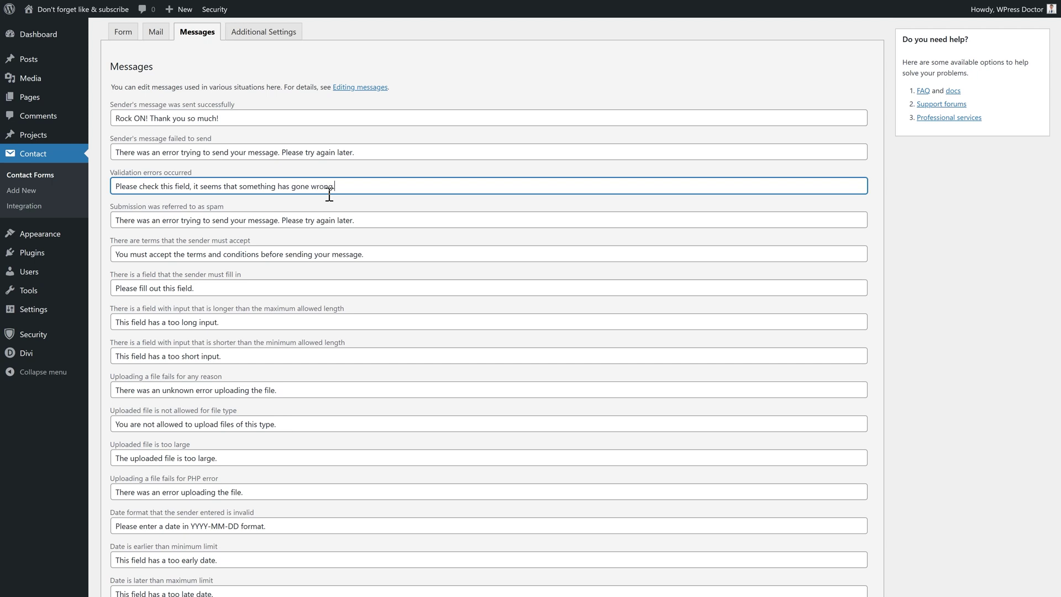
{"action": "middle_click", "coordinate": [408, 199]}
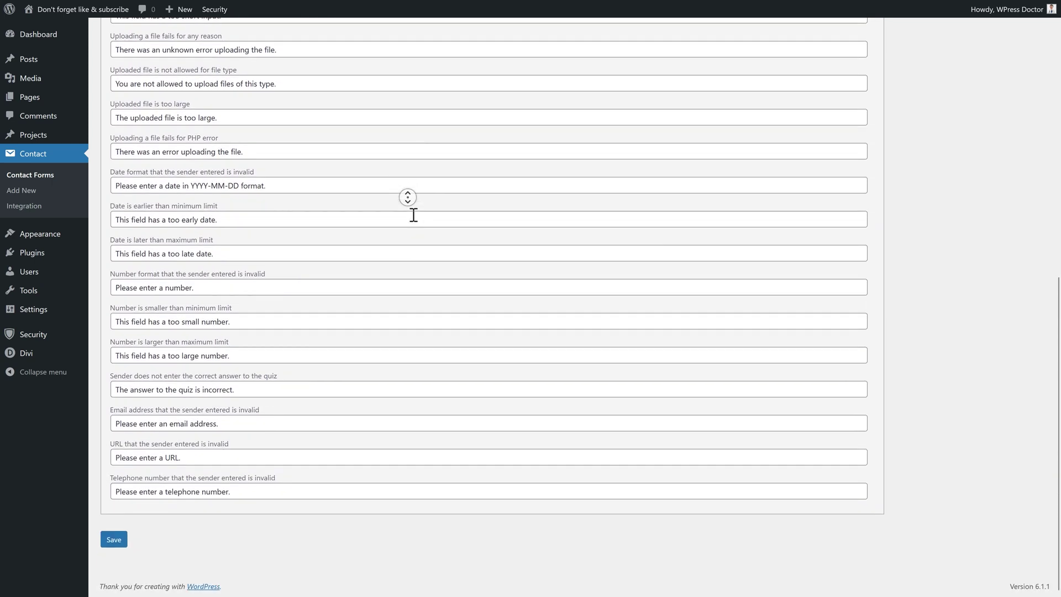
{"action": "middle_click", "coordinate": [414, 214]}
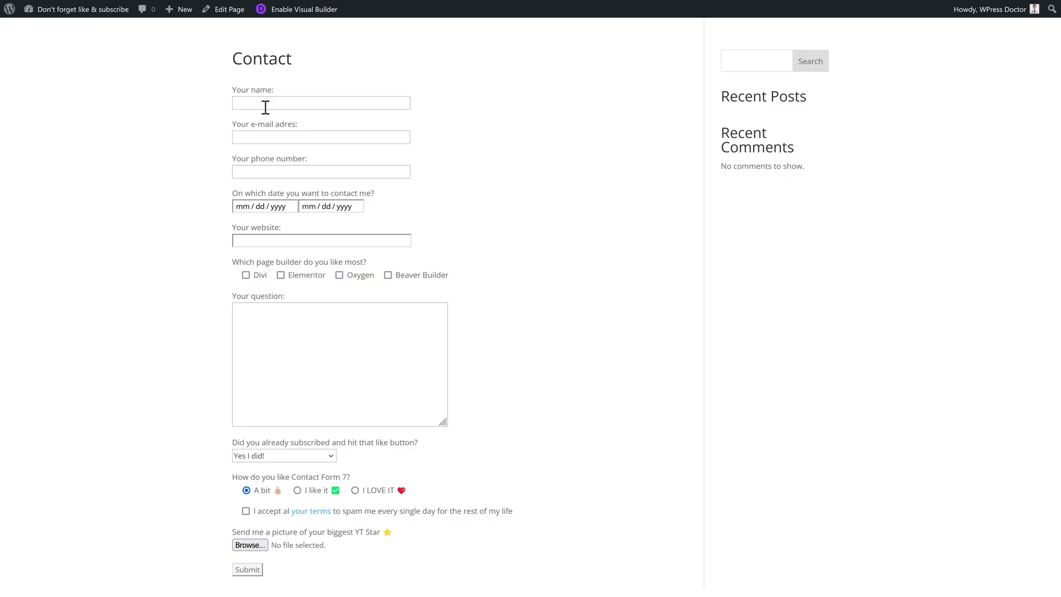
Fill in name, e-mail, phone, website, choices and the message 'I WOULD LOVE to contact you and ask everything about DIVI!'
{"action": "left_click", "coordinate": [266, 103]}
{"action": "left_click", "coordinate": [246, 275]}
{"action": "type", "text": "I WOULD LOVE to contact you and ask everything about DIVI!"}
{"action": "left_click", "coordinate": [245, 510]}
Attach the Profile YouTUbe picture and check the 'Rock ON' confirmation after submitting
{"action": "left_click", "coordinate": [249, 545]}
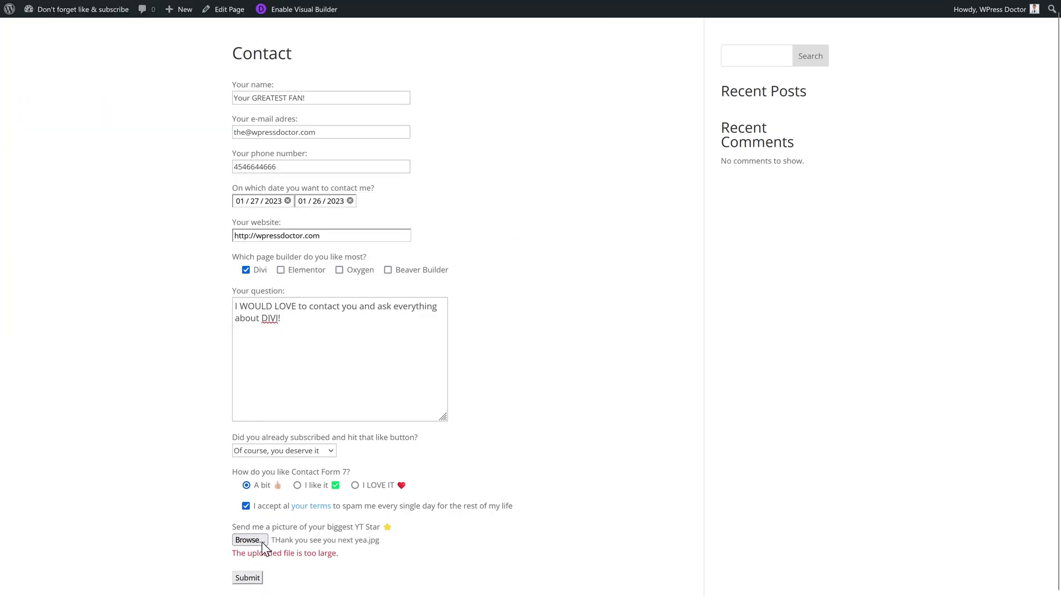
{"action": "double_click", "coordinate": [251, 196]}
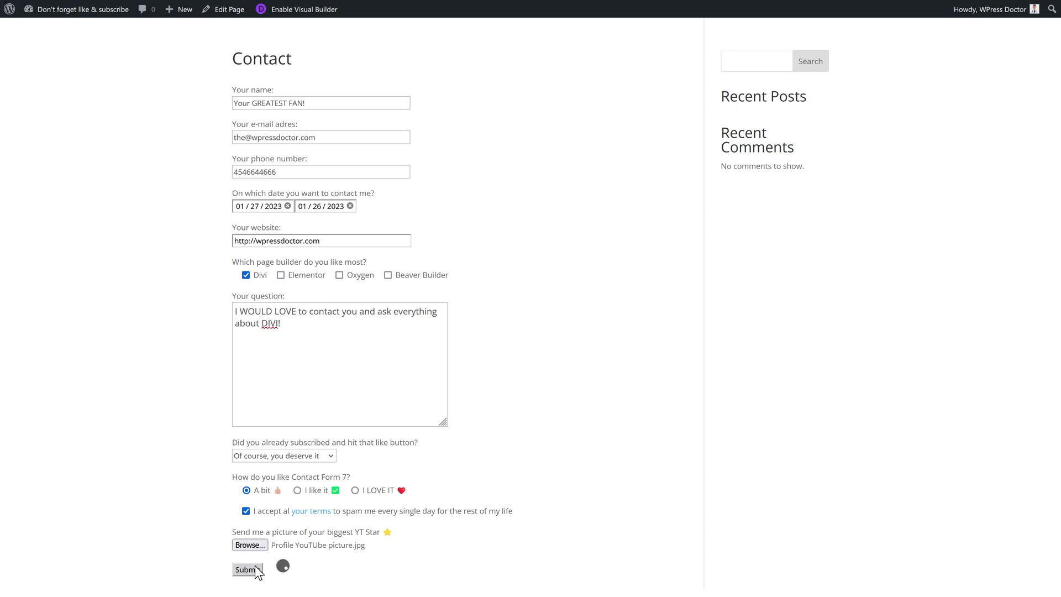
{"action": "triple_click", "coordinate": [362, 574]}
{"action": "left_click", "coordinate": [497, 506]}
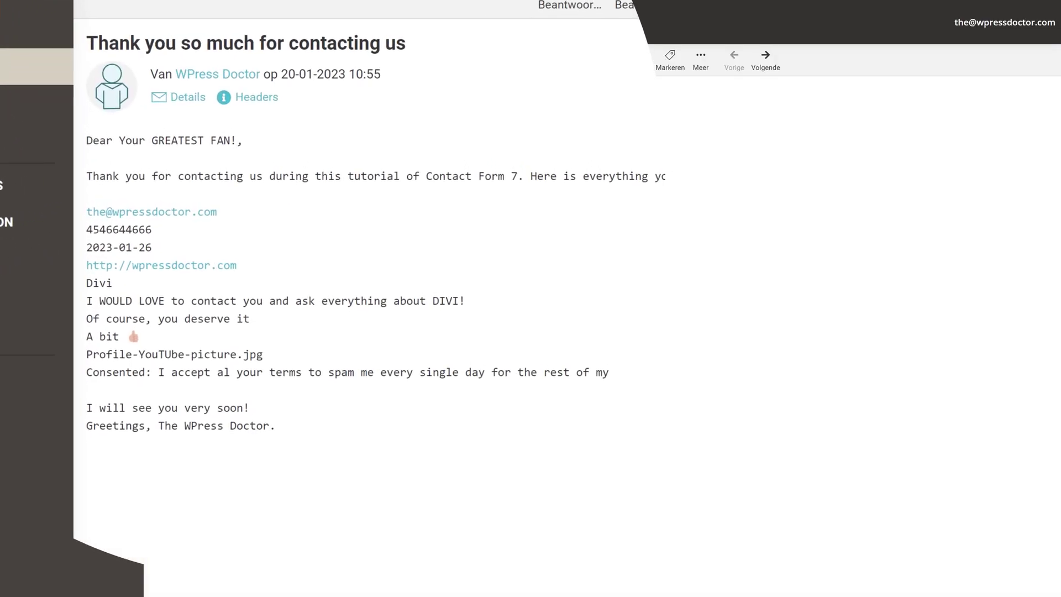
Highlight the greeting name, closing line and signature of the autoresponder e-mail
{"action": "left_click_drag", "start_coordinate": [95, 133], "coordinate": [244, 134]}
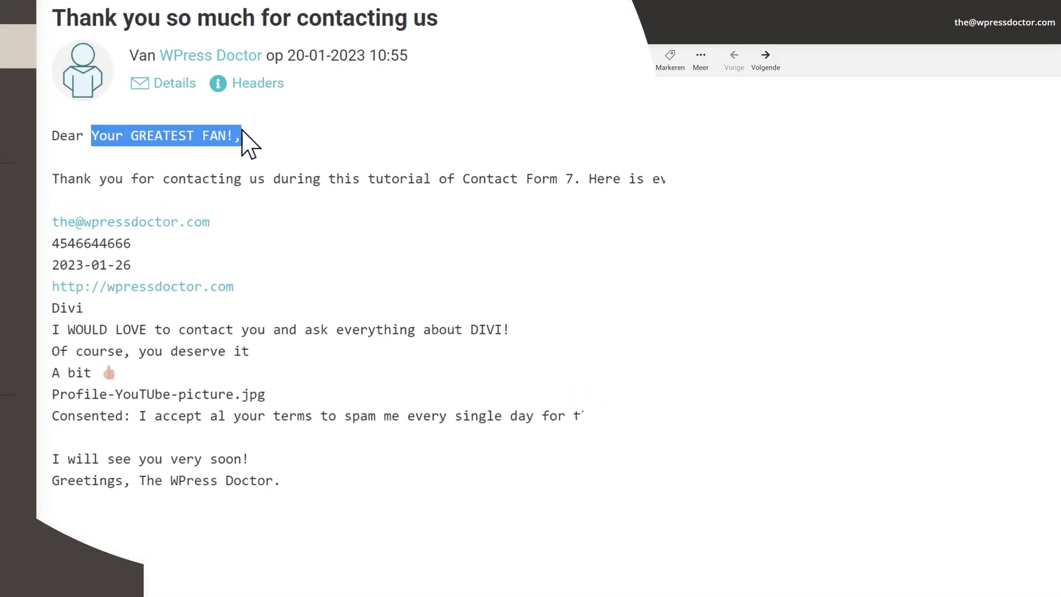
{"action": "left_click", "coordinate": [264, 160]}
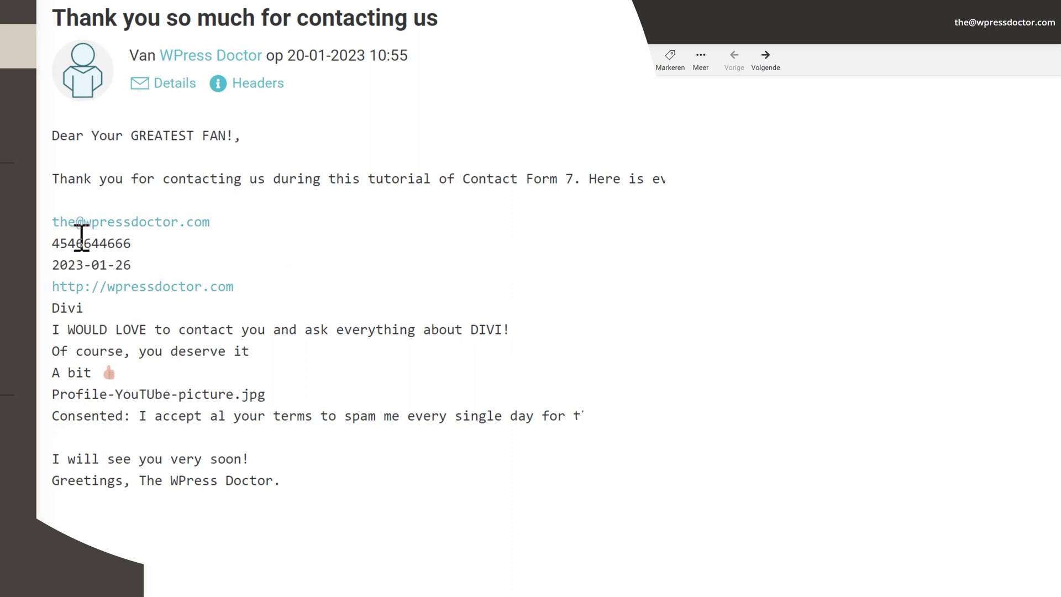
{"action": "left_click_drag", "start_coordinate": [250, 460], "coordinate": [43, 475]}
{"action": "triple_click", "coordinate": [256, 481]}
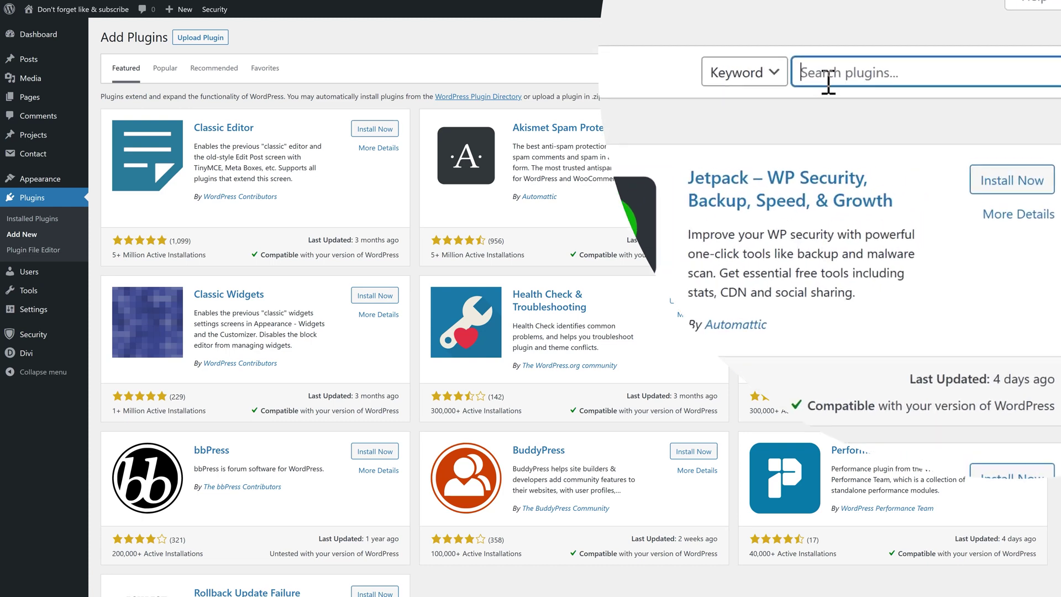
Search the plugin directory for 'falm' and activate the Flamingo plugin
{"action": "type", "text": "falm"}
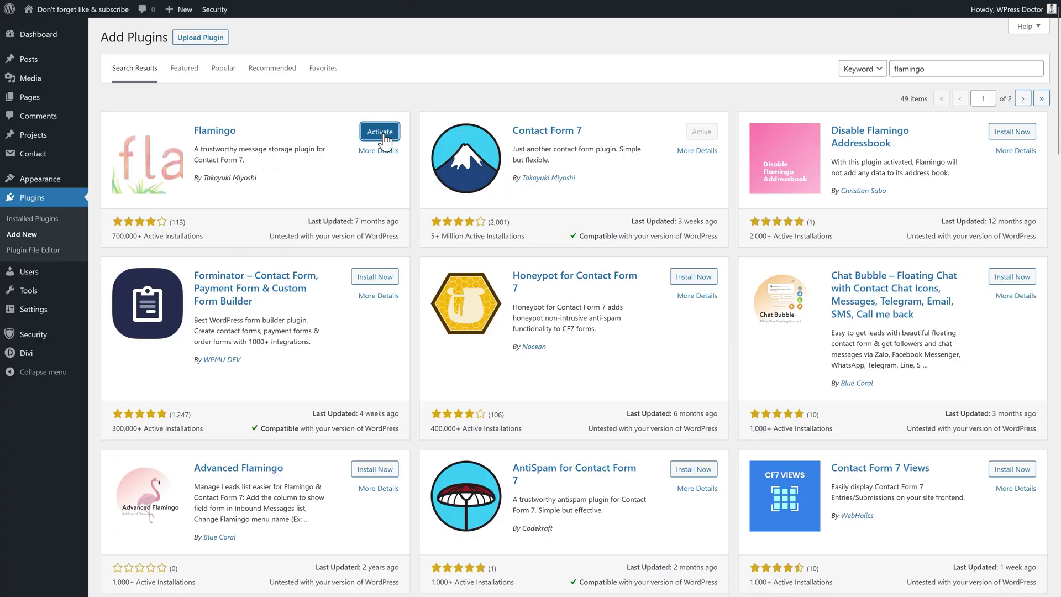
{"action": "left_click", "coordinate": [379, 131]}
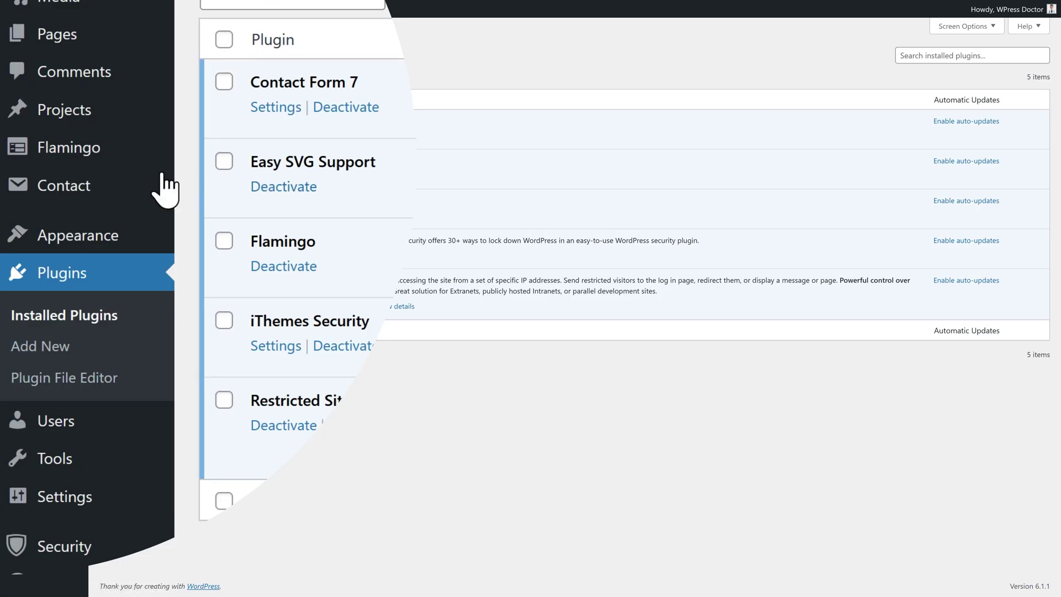
Go to Flamingo > Inbound Messages from the admin sidebar
{"action": "mouse_move", "coordinate": [40, 162]}
{"action": "left_click", "coordinate": [254, 187]}
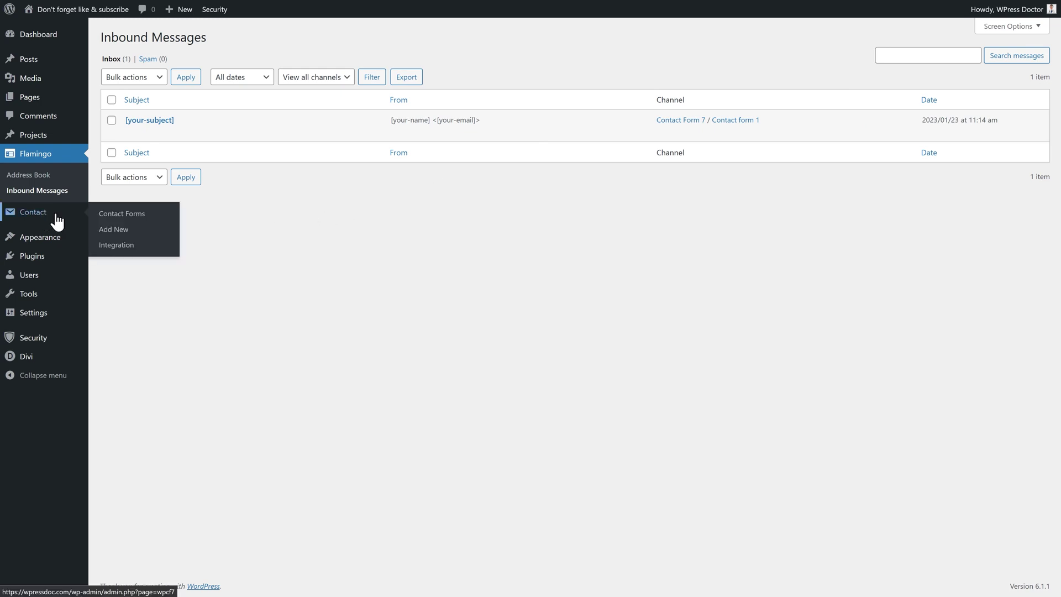
Paste the flamingo_subject, flamingo_email and flamingo_name lines into Contact form 1's Additional Settings
{"action": "left_click", "coordinate": [52, 216]}
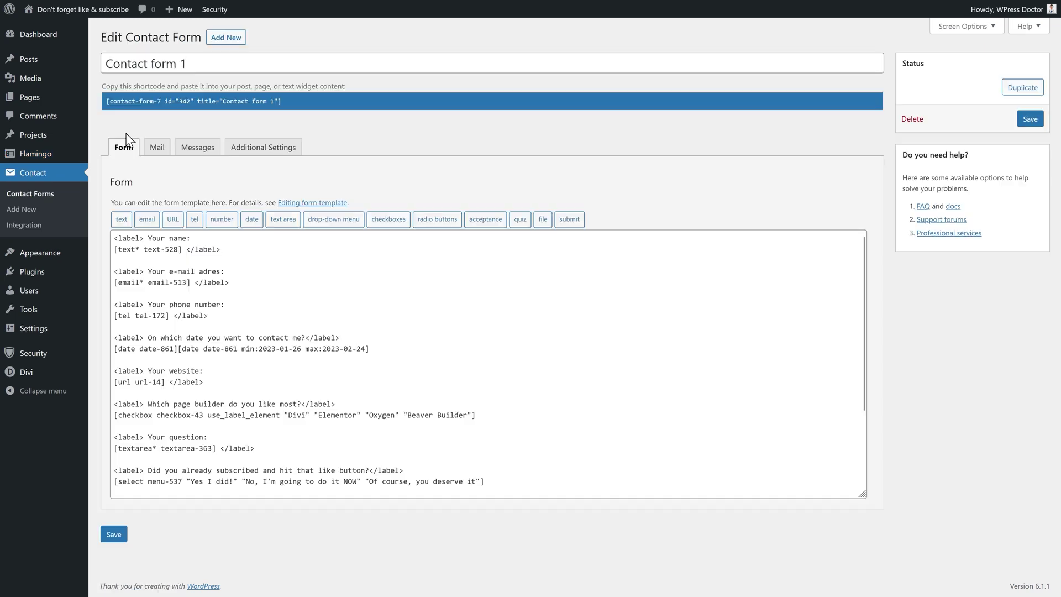
{"action": "left_click", "coordinate": [268, 158]}
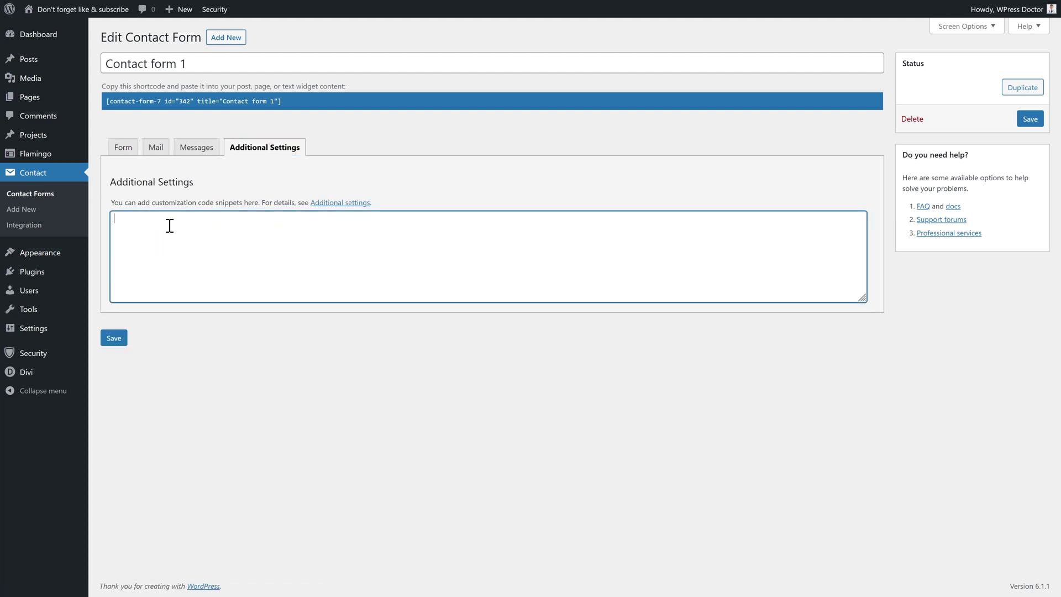
{"action": "right_click", "coordinate": [163, 228]}
{"action": "left_click", "coordinate": [191, 308]}
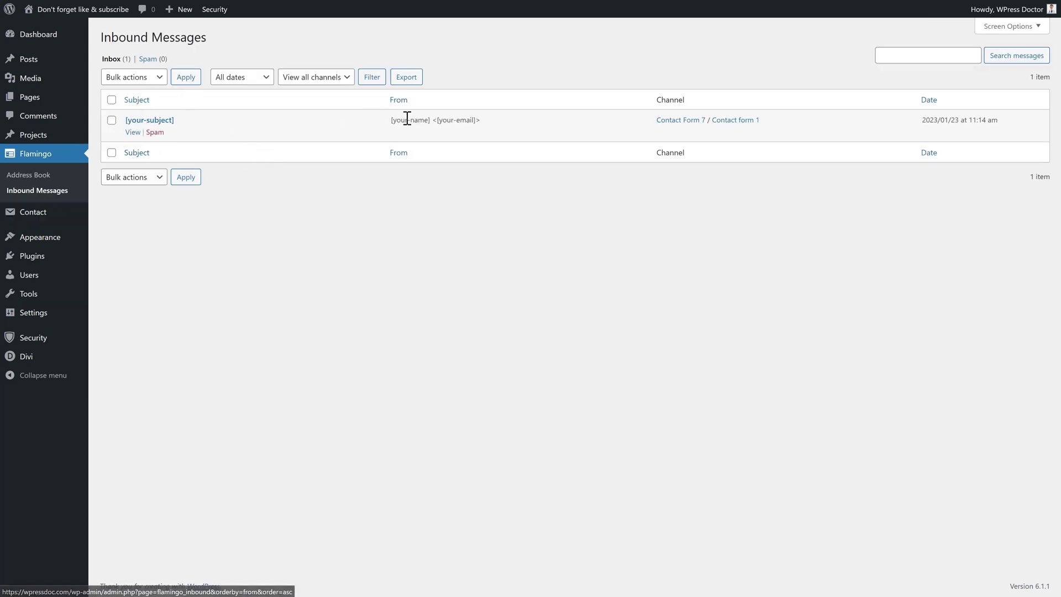
Look up the name, e-mail and phone field tags in the form template
{"action": "left_click_drag", "start_coordinate": [179, 220], "coordinate": [242, 219]}
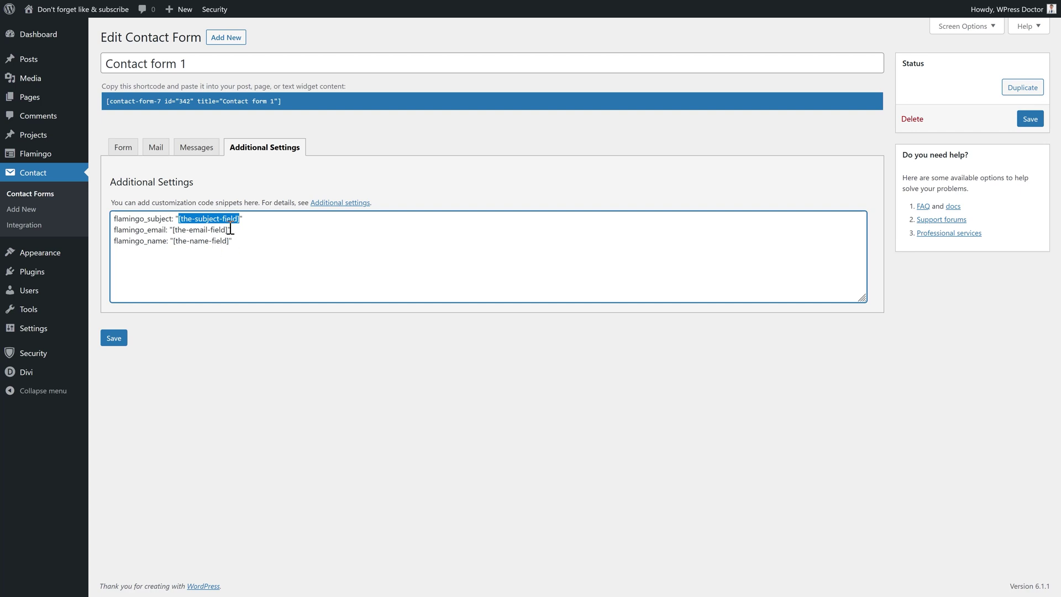
{"action": "left_click", "coordinate": [156, 148]}
{"action": "left_click", "coordinate": [124, 148]}
{"action": "left_click_drag", "start_coordinate": [197, 249], "coordinate": [140, 249]}
{"action": "left_click_drag", "start_coordinate": [186, 282], "coordinate": [139, 282]}
{"action": "left_click_drag", "start_coordinate": [208, 316], "coordinate": [169, 316]}
Replace the Flamingo subject placeholder with 'On the contact page'
{"action": "left_click", "coordinate": [229, 150]}
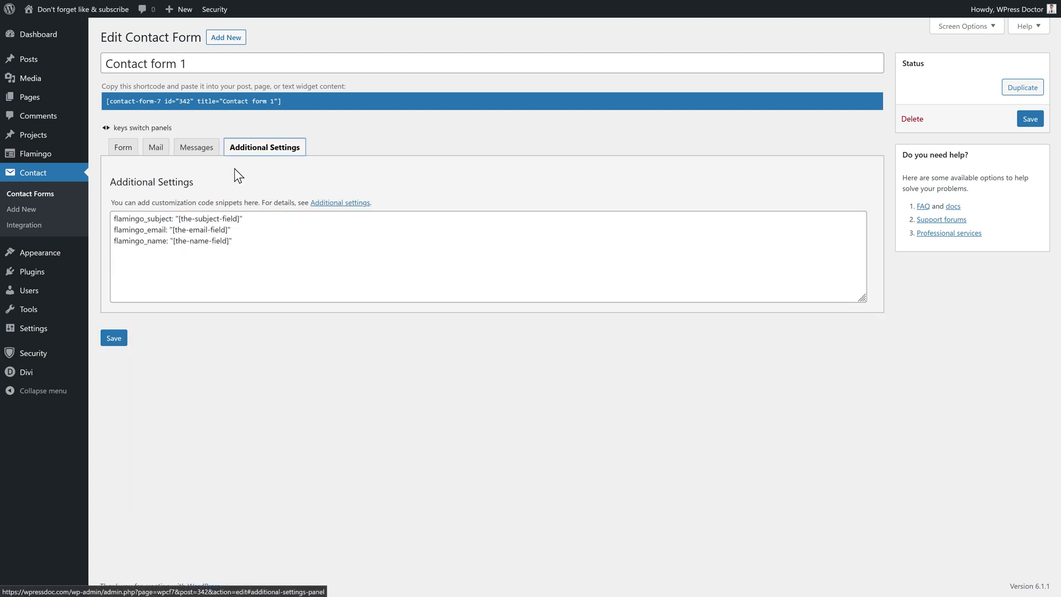
{"action": "left_click_drag", "start_coordinate": [241, 220], "coordinate": [178, 219]}
{"action": "left_click", "coordinate": [219, 219]}
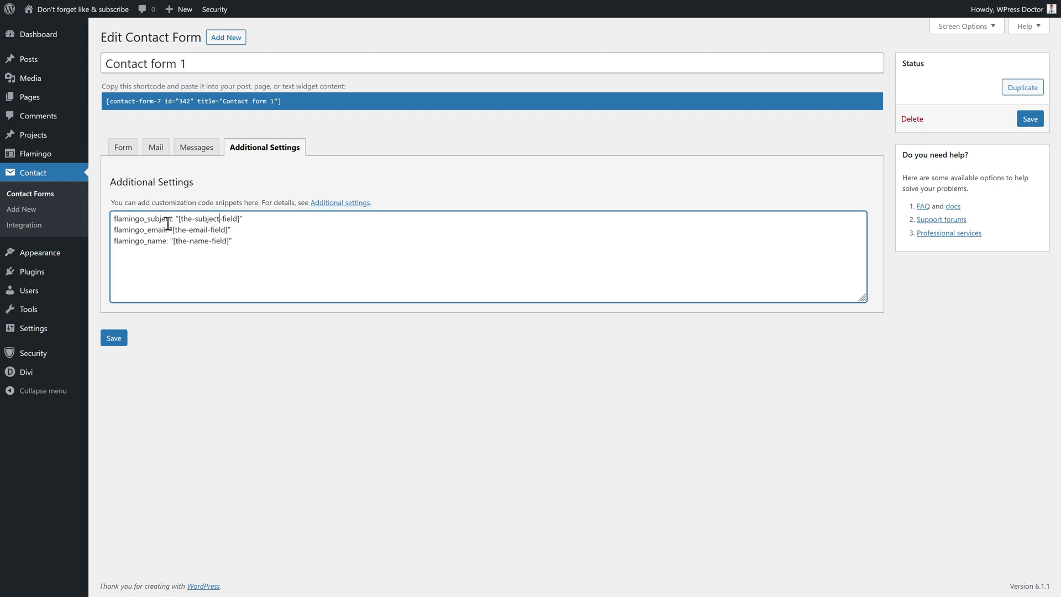
{"action": "left_click_drag", "start_coordinate": [180, 220], "coordinate": [236, 221]}
{"action": "type", "text": "On"}
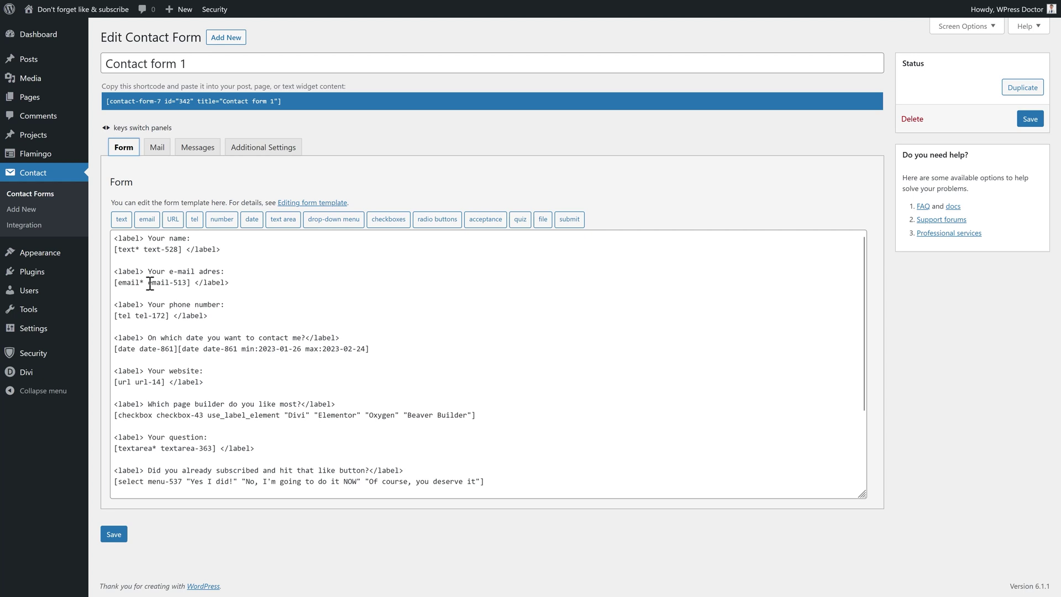
Set the Flamingo email to [email-513] and name to [text-528], then save the form
{"action": "left_click_drag", "start_coordinate": [150, 284], "coordinate": [184, 286]}
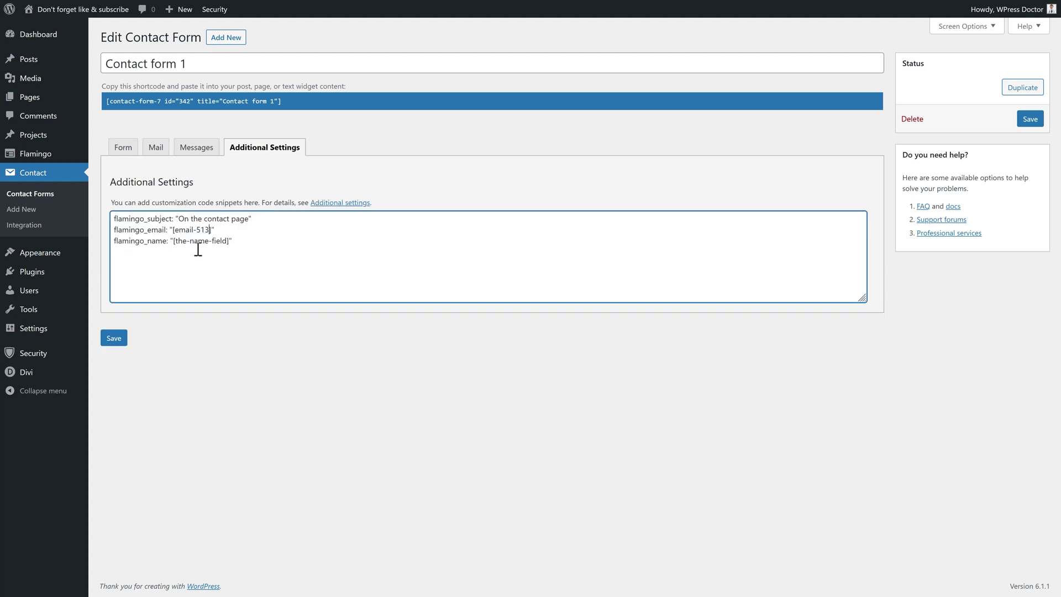
{"action": "left_click", "coordinate": [123, 147]}
{"action": "left_click_drag", "start_coordinate": [178, 249], "coordinate": [145, 249]}
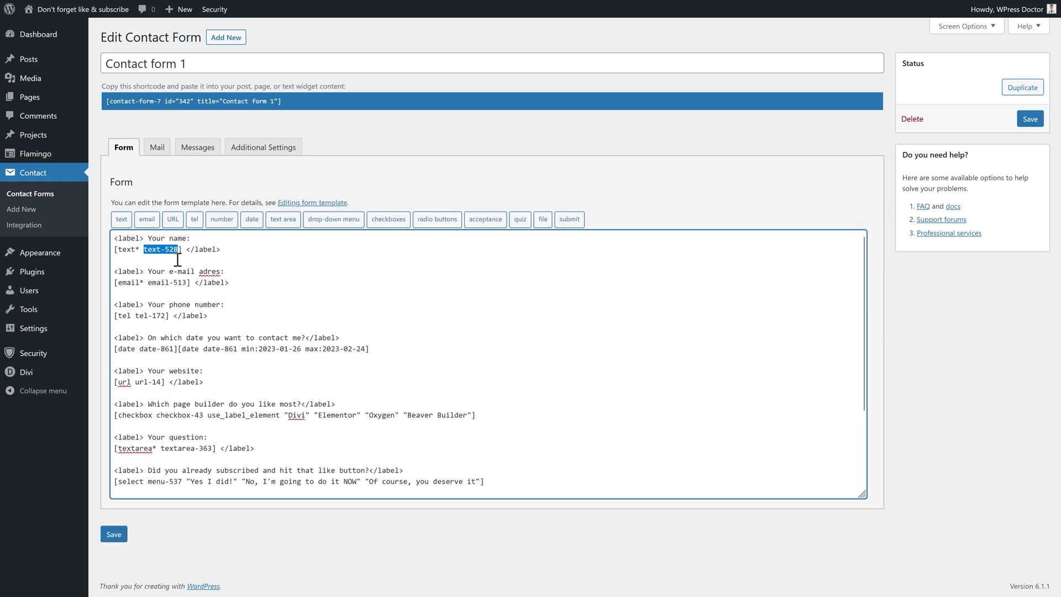
{"action": "key", "text": "ctrl+c"}
{"action": "left_click", "coordinate": [264, 147]}
{"action": "right_click", "coordinate": [224, 241]}
{"action": "left_click", "coordinate": [261, 323]}
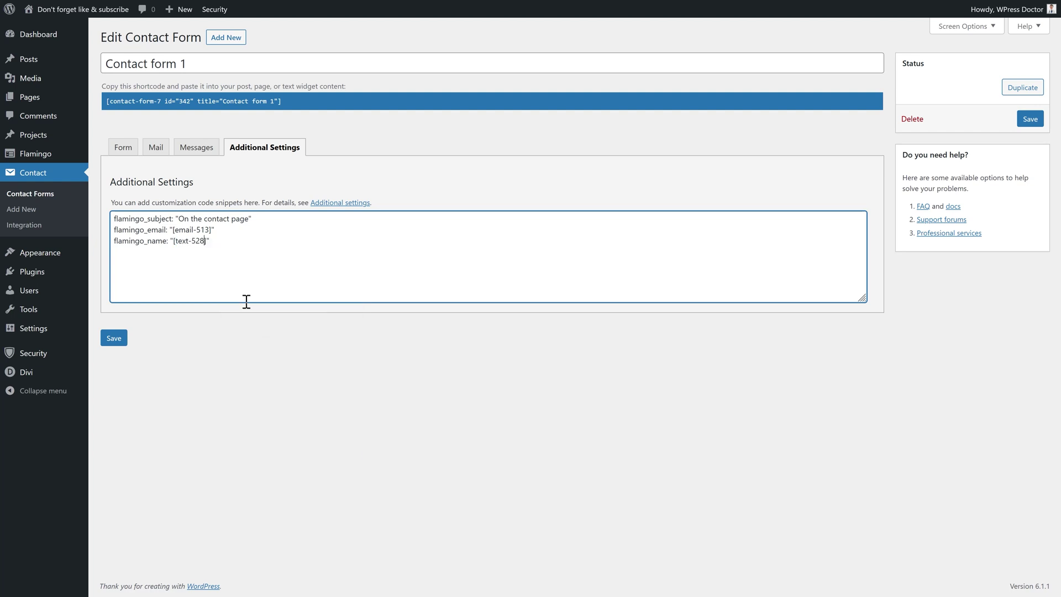
{"action": "left_click", "coordinate": [113, 338]}
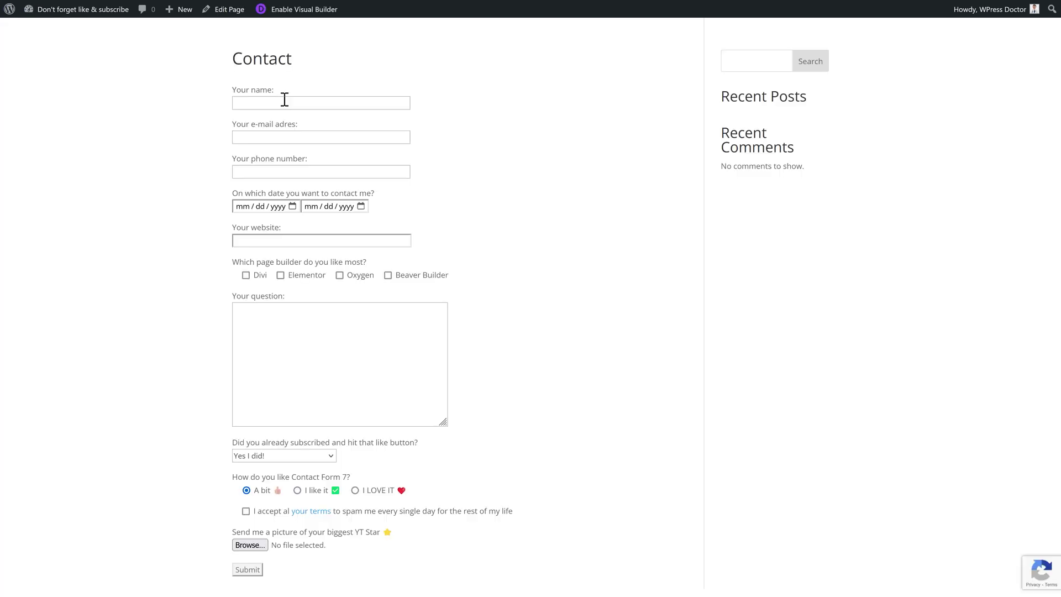
{"action": "left_click", "coordinate": [303, 104]}
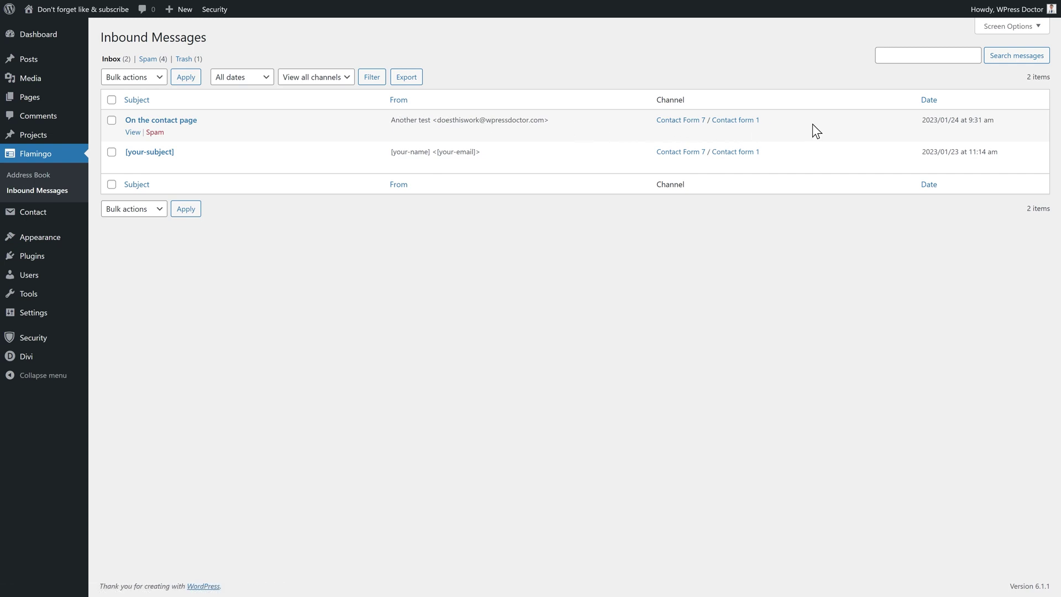
Open the 'On the contact page' message from Flamingo's Inbound Messages
{"action": "left_click", "coordinate": [169, 121]}
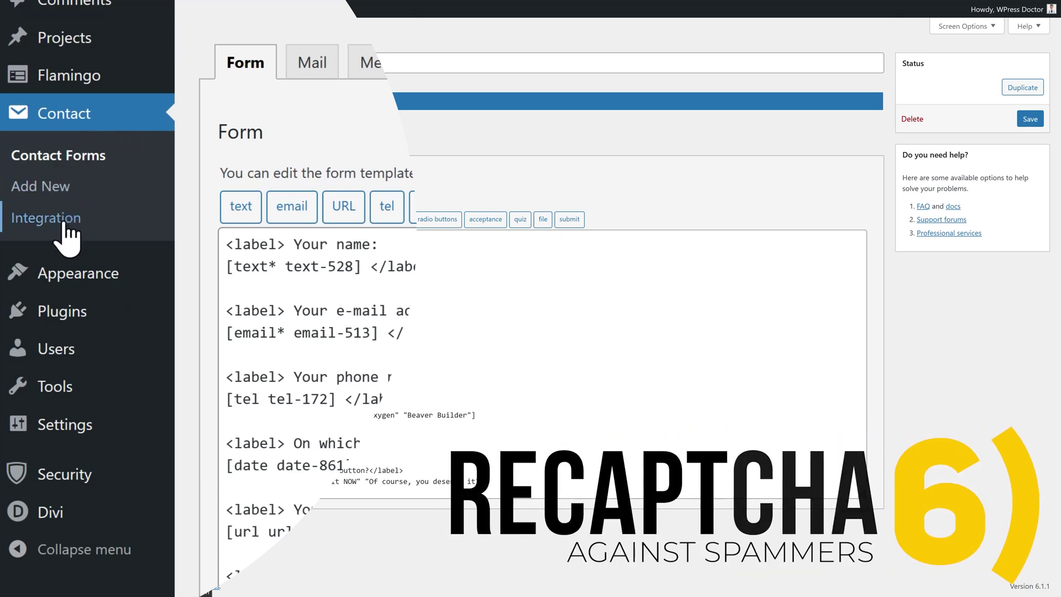
Go to Contact > Integration and look over the Akismet spam protection option
{"action": "left_click", "coordinate": [63, 224]}
{"action": "middle_click", "coordinate": [428, 170]}
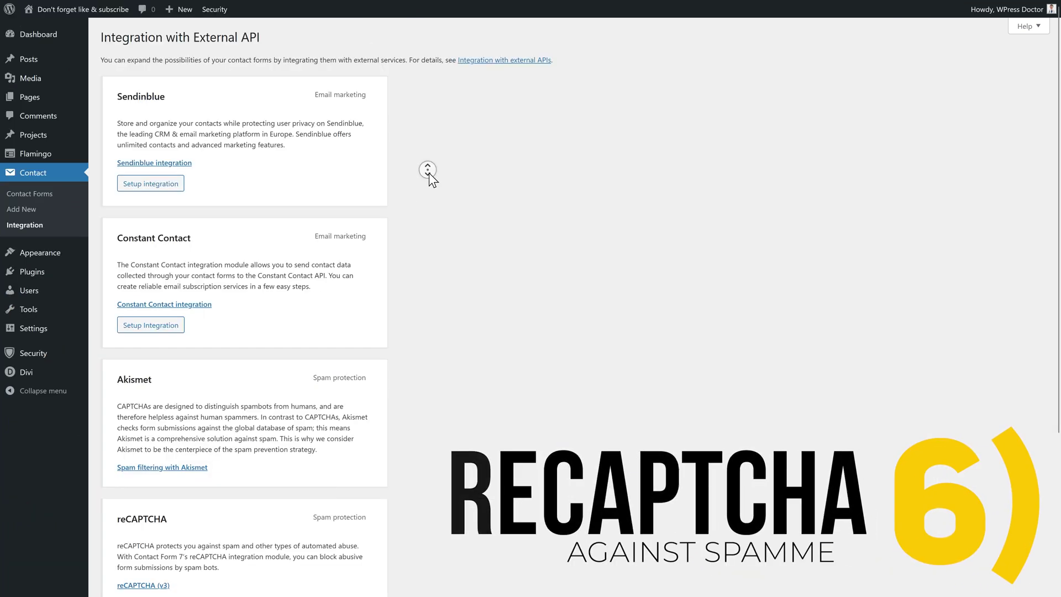
{"action": "scroll", "coordinate": [429, 173], "scroll_direction": "down", "scroll_amount": 4}
{"action": "left_click", "coordinate": [164, 170]}
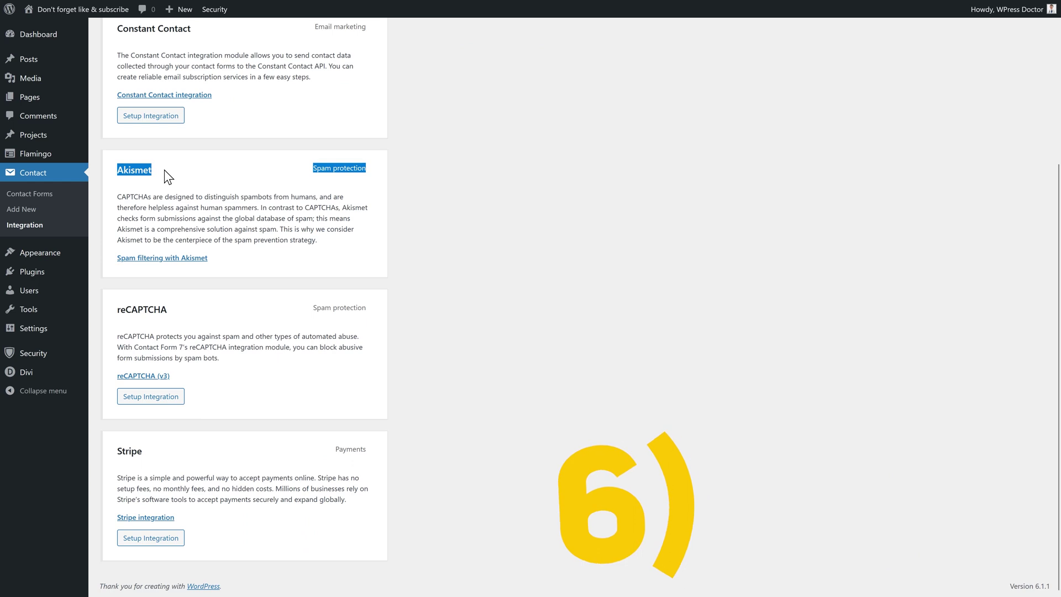
{"action": "triple_click", "coordinate": [126, 173]}
{"action": "left_click", "coordinate": [132, 173]}
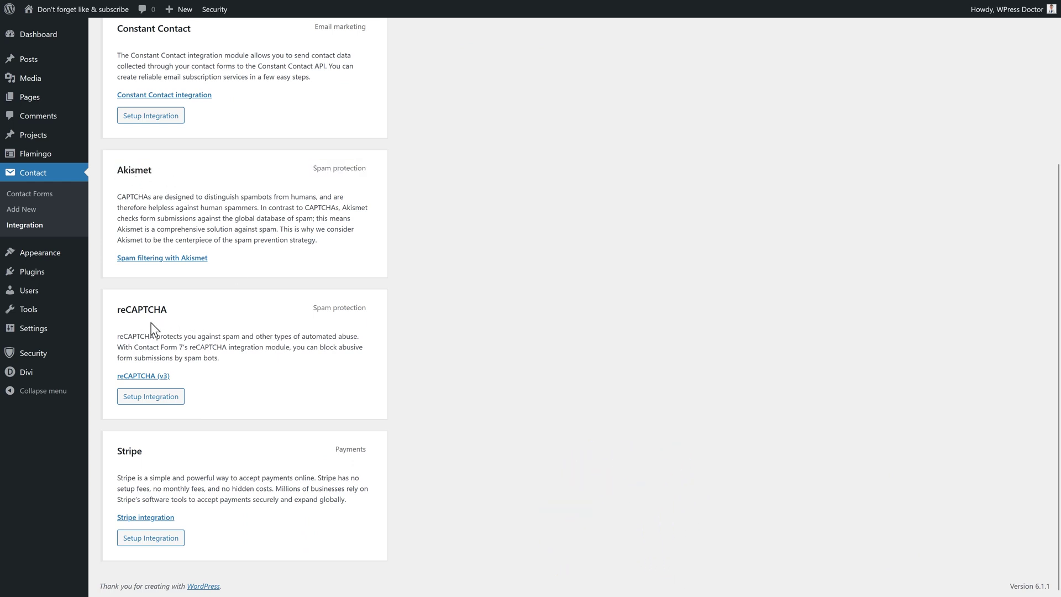
Open the reCAPTCHA integration setup, keys still empty, and follow the reCAPTCHA v3 guide link
{"action": "left_click", "coordinate": [158, 397]}
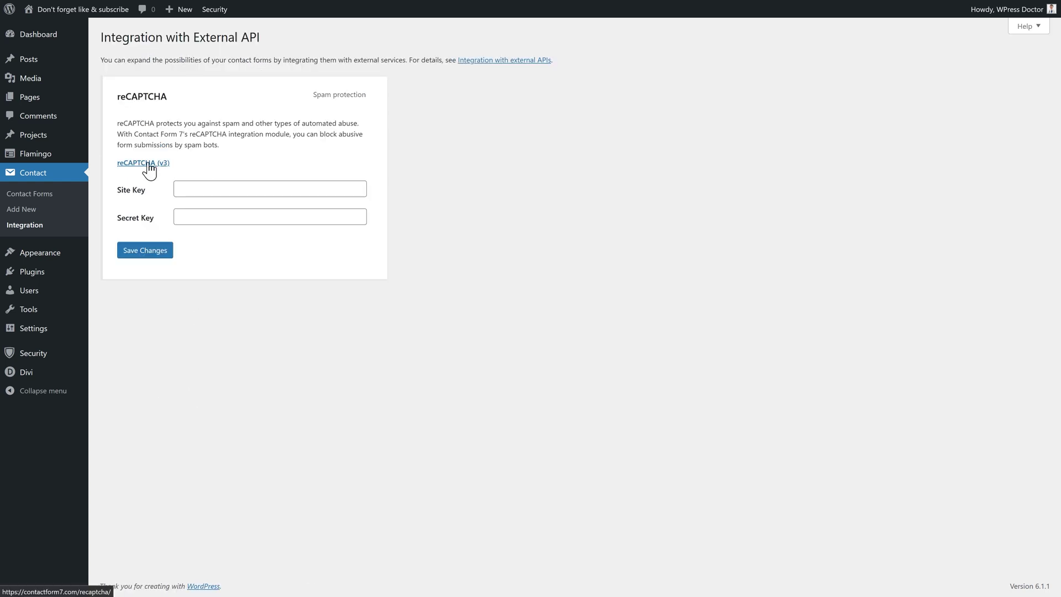
{"action": "right_click", "coordinate": [150, 167]}
{"action": "left_click", "coordinate": [184, 171]}
In the reCAPTCHA admin console, label a new site wpressdoc.com and choose reCAPTCHA v3
{"action": "left_click", "coordinate": [257, 244]}
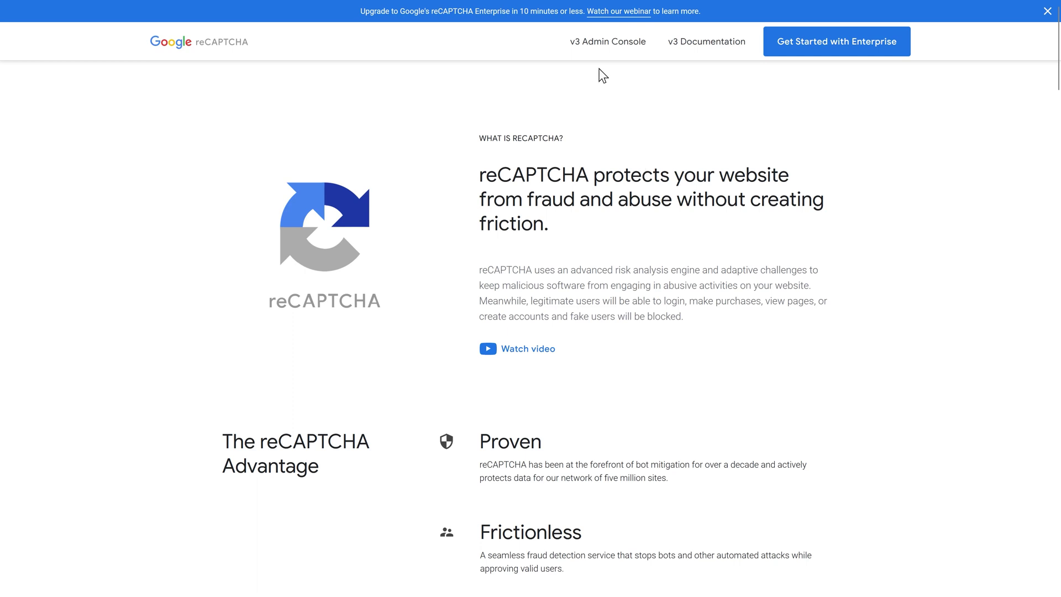
{"action": "left_click", "coordinate": [605, 46]}
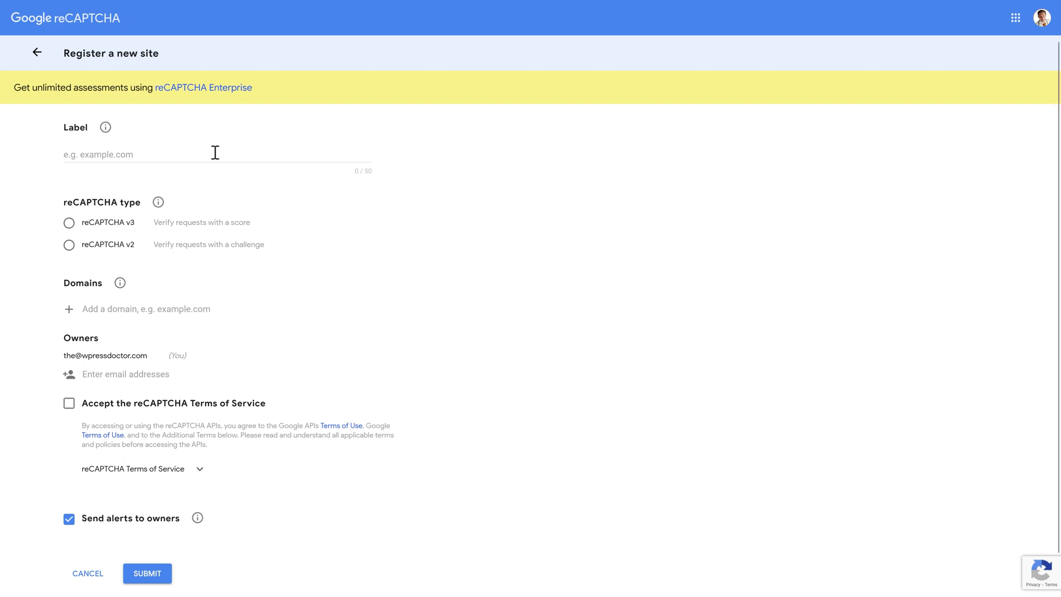
{"action": "left_click", "coordinate": [113, 157]}
{"action": "type", "text": "wpressdoc.com"}
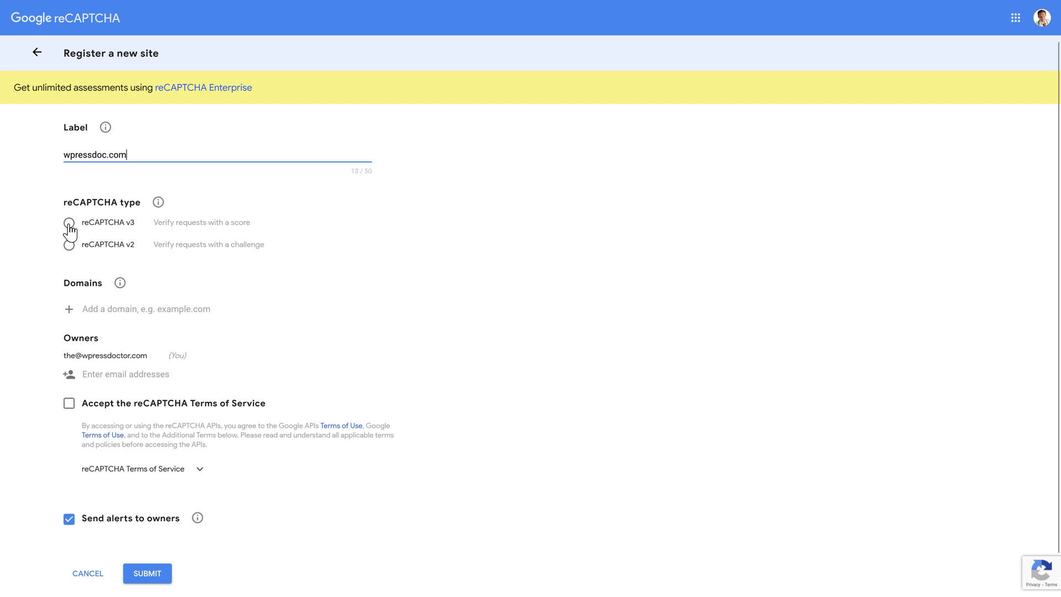
{"action": "left_click", "coordinate": [70, 225]}
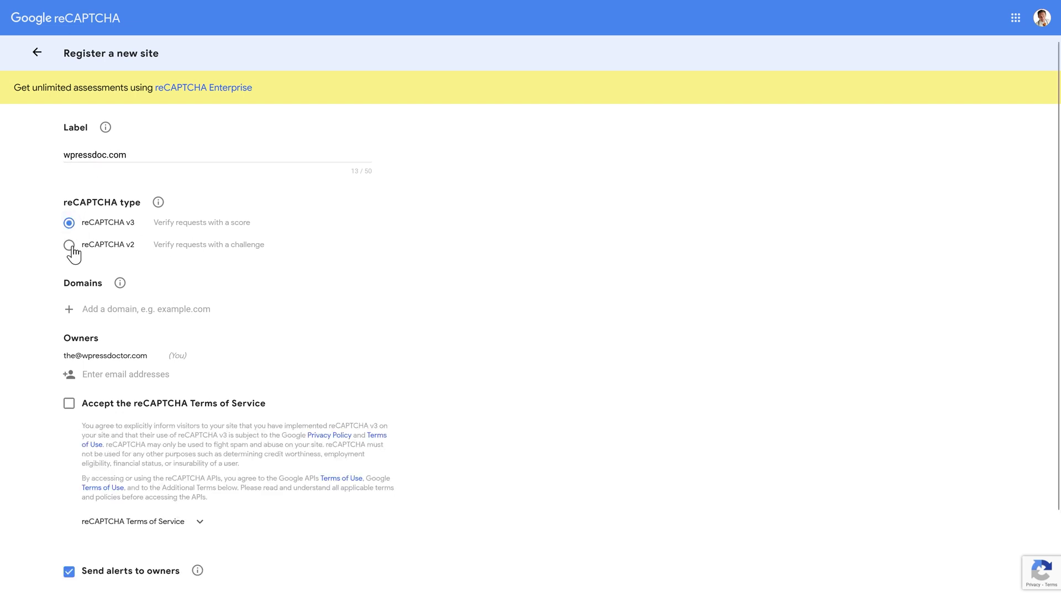
{"action": "left_click", "coordinate": [69, 246]}
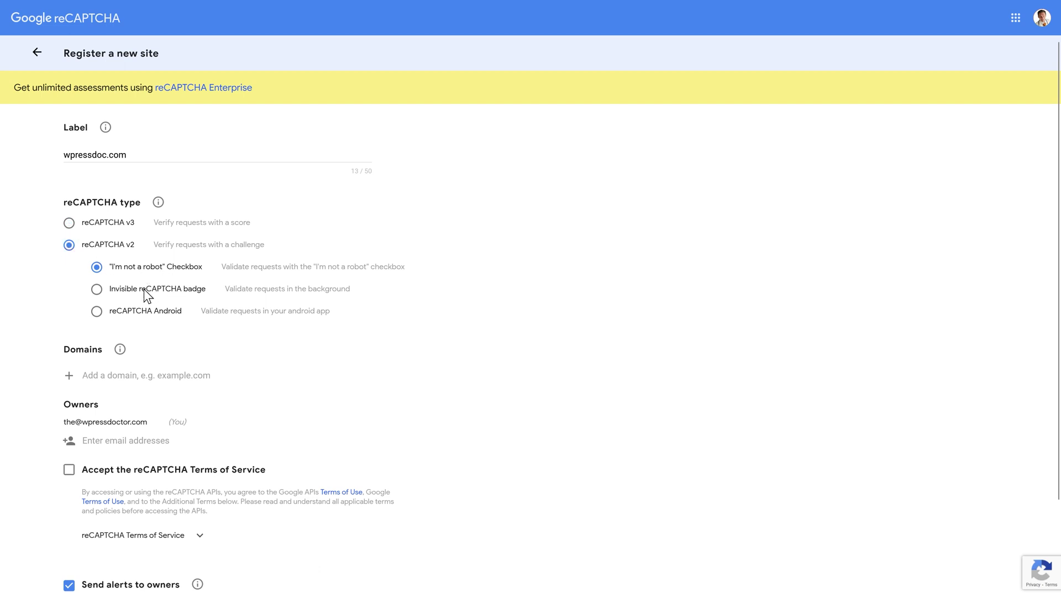
{"action": "left_click", "coordinate": [69, 223]}
Add the wpressdoc.com domain, accept the terms, submit, and copy the site key
{"action": "scroll", "coordinate": [408, 236], "scroll_direction": "down", "scroll_amount": 3}
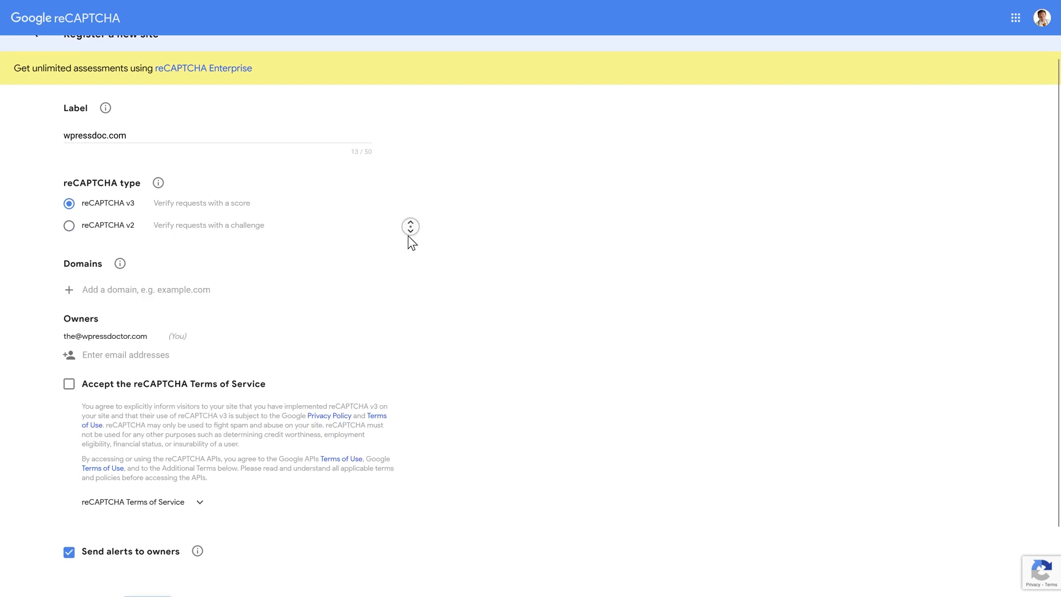
{"action": "left_click", "coordinate": [172, 221]}
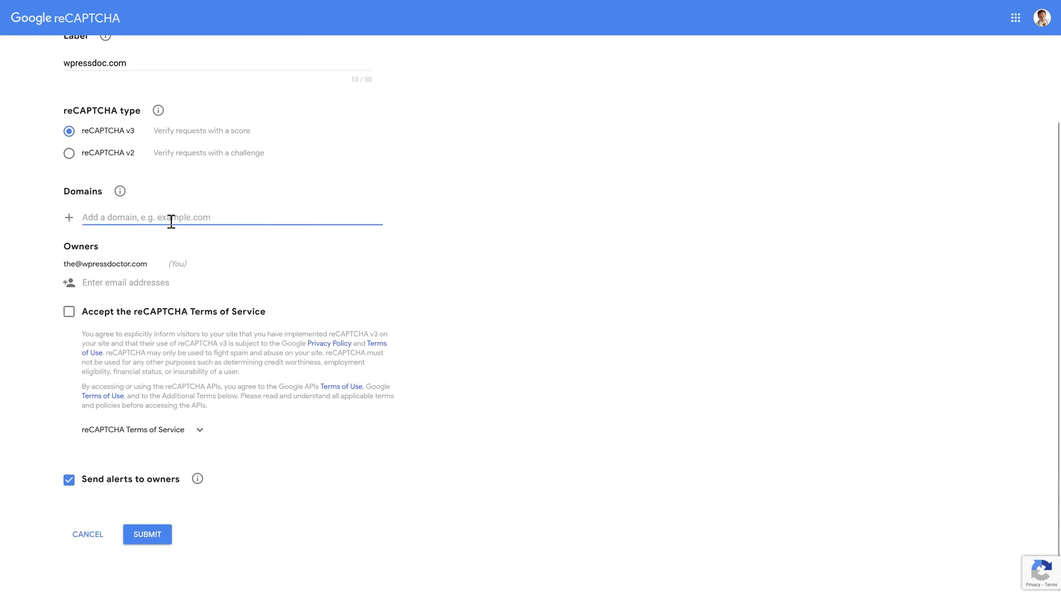
{"action": "type", "text": "wpressde"}
{"action": "left_click", "coordinate": [68, 311]}
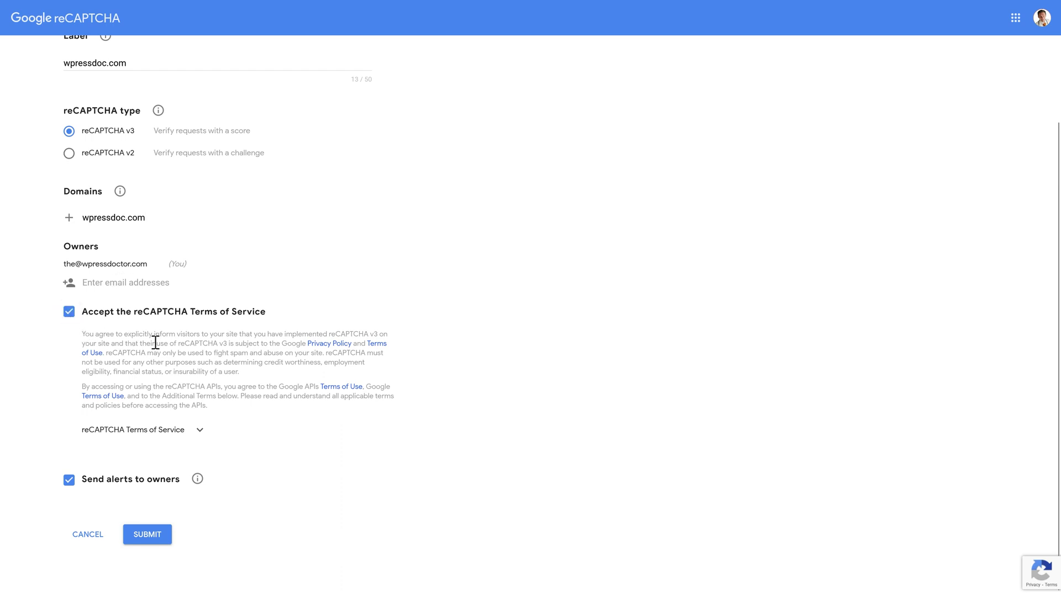
{"action": "left_click", "coordinate": [147, 535]}
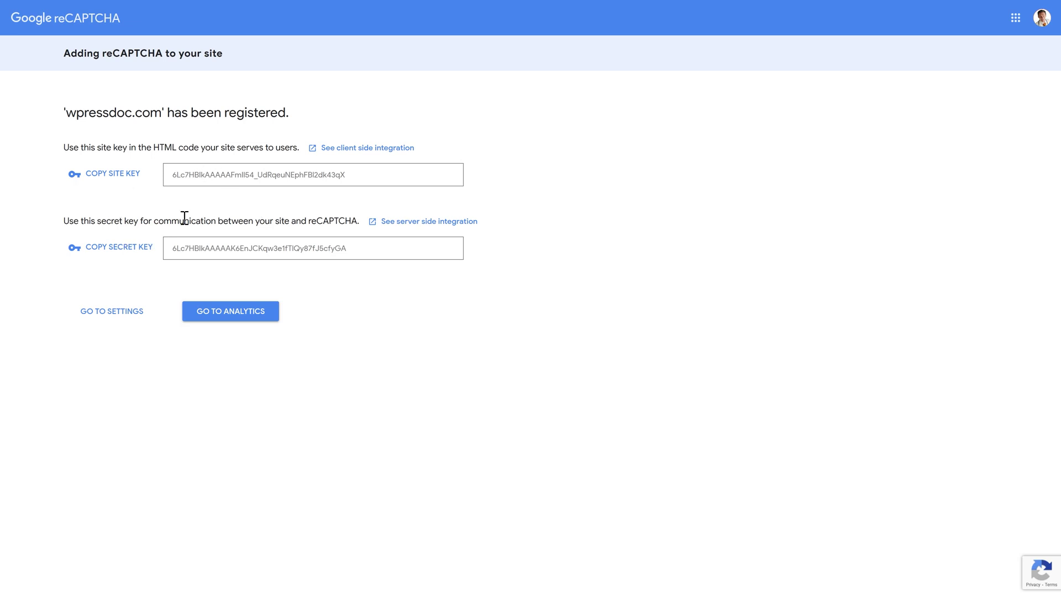
{"action": "left_click", "coordinate": [116, 174]}
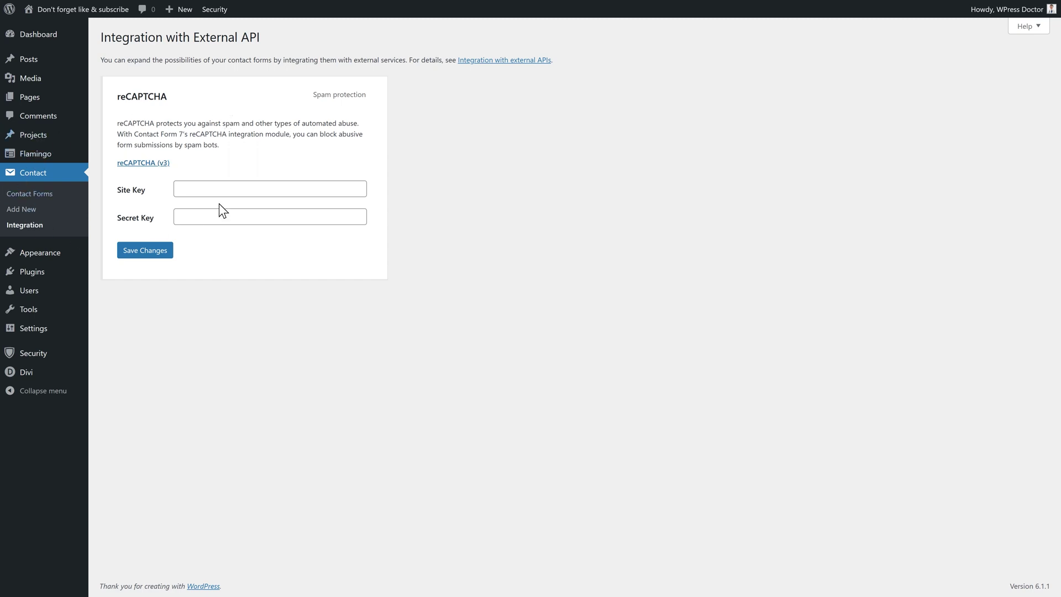
Paste the reCAPTCHA site key and secret key into the integration fields and save changes
{"action": "left_click", "coordinate": [210, 189]}
{"action": "right_click", "coordinate": [191, 189]}
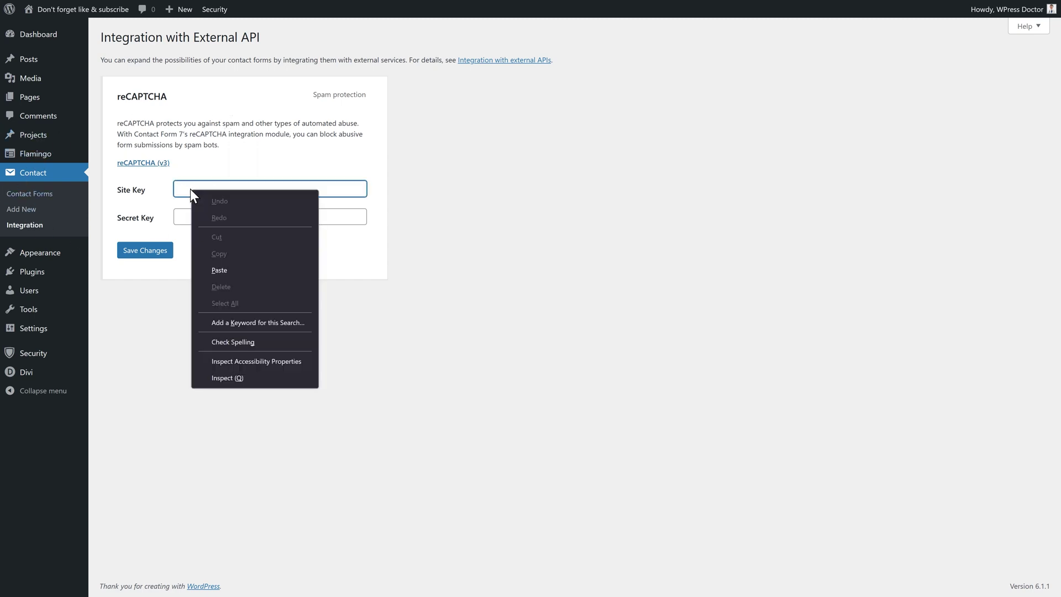
{"action": "left_click", "coordinate": [221, 271]}
{"action": "left_click", "coordinate": [241, 222]}
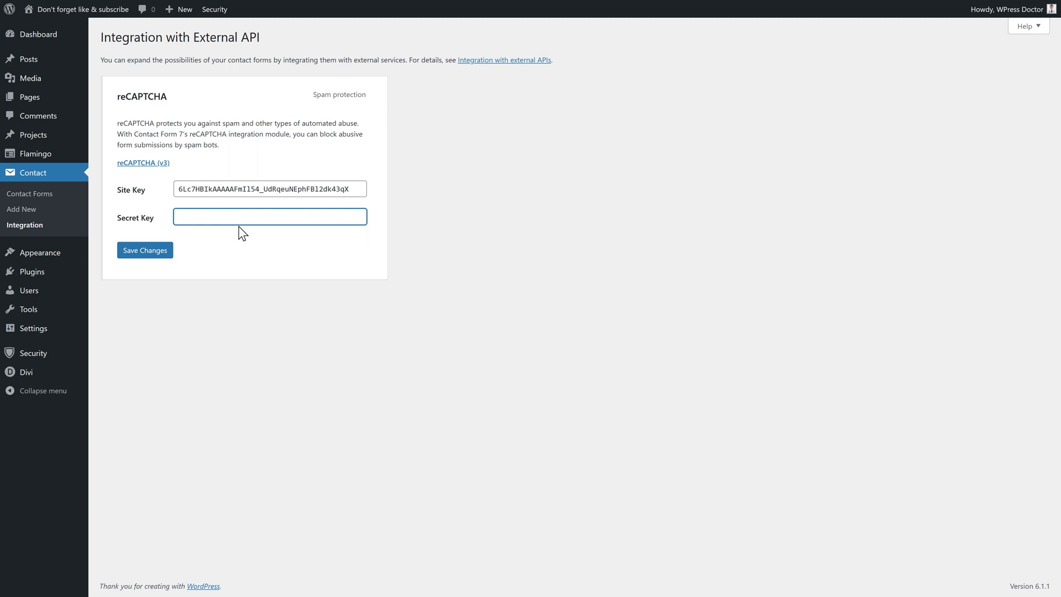
{"action": "right_click", "coordinate": [194, 215]}
{"action": "left_click", "coordinate": [232, 296]}
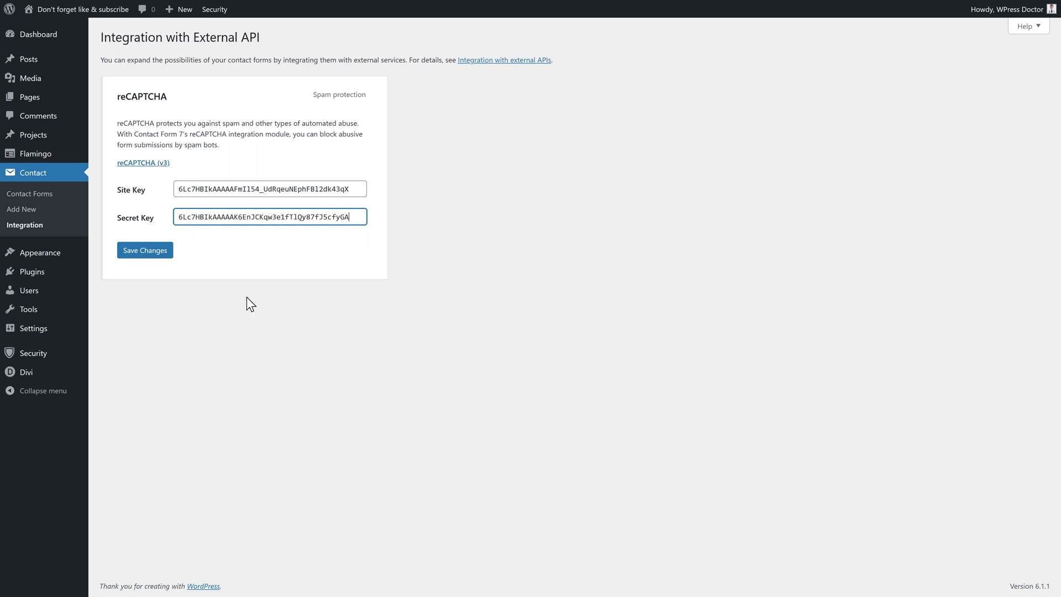
{"action": "left_click", "coordinate": [148, 257]}
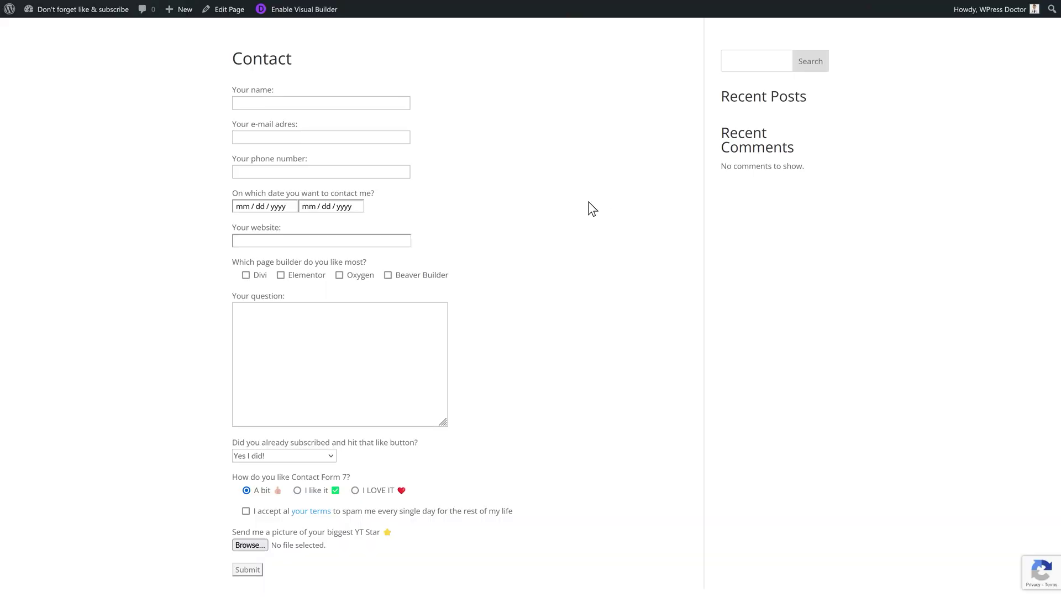
Check the 'protected by reCAPTCHA' badge in the live Contact page's bottom-right corner
{"action": "mouse_move", "coordinate": [1023, 569]}
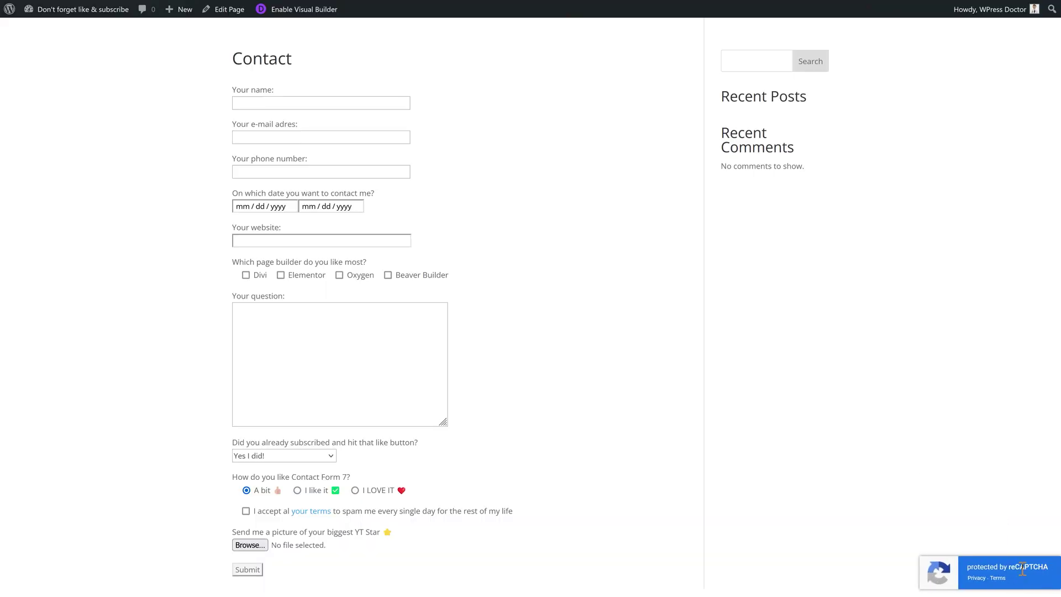